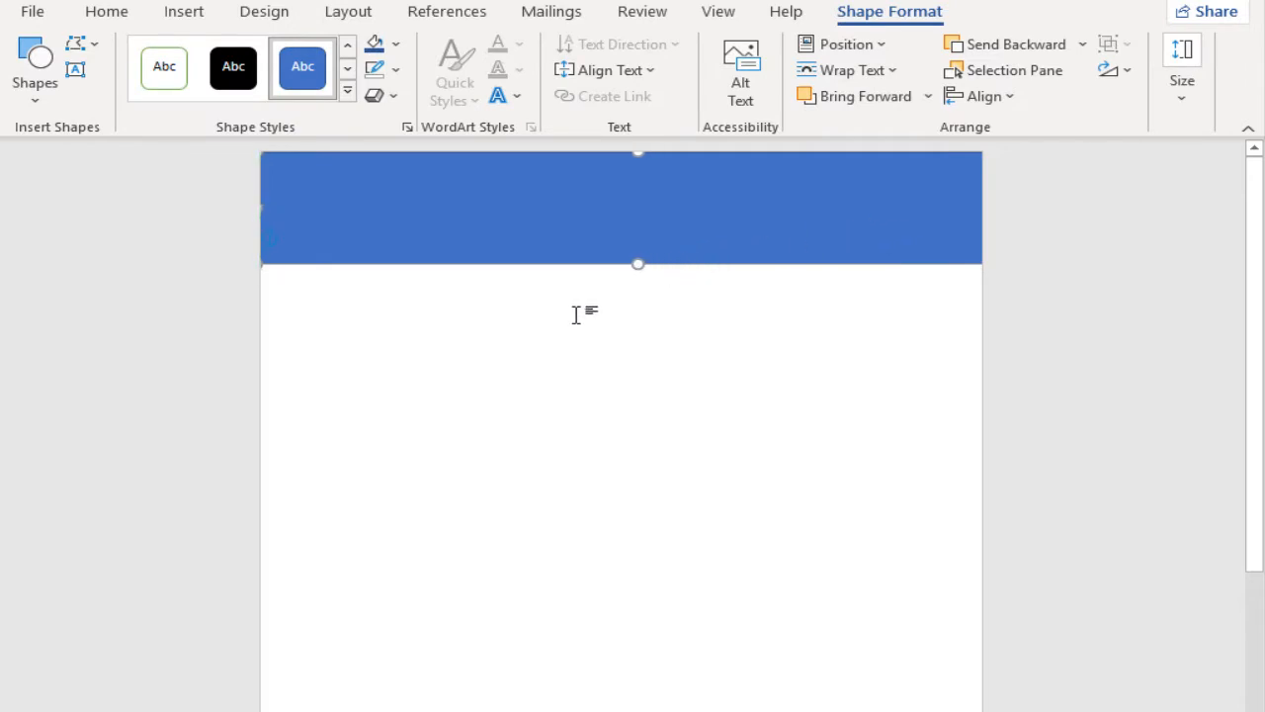
Step: Edit the points of the blue header rectangle to curve its lower edge into a wave
click(90, 47)
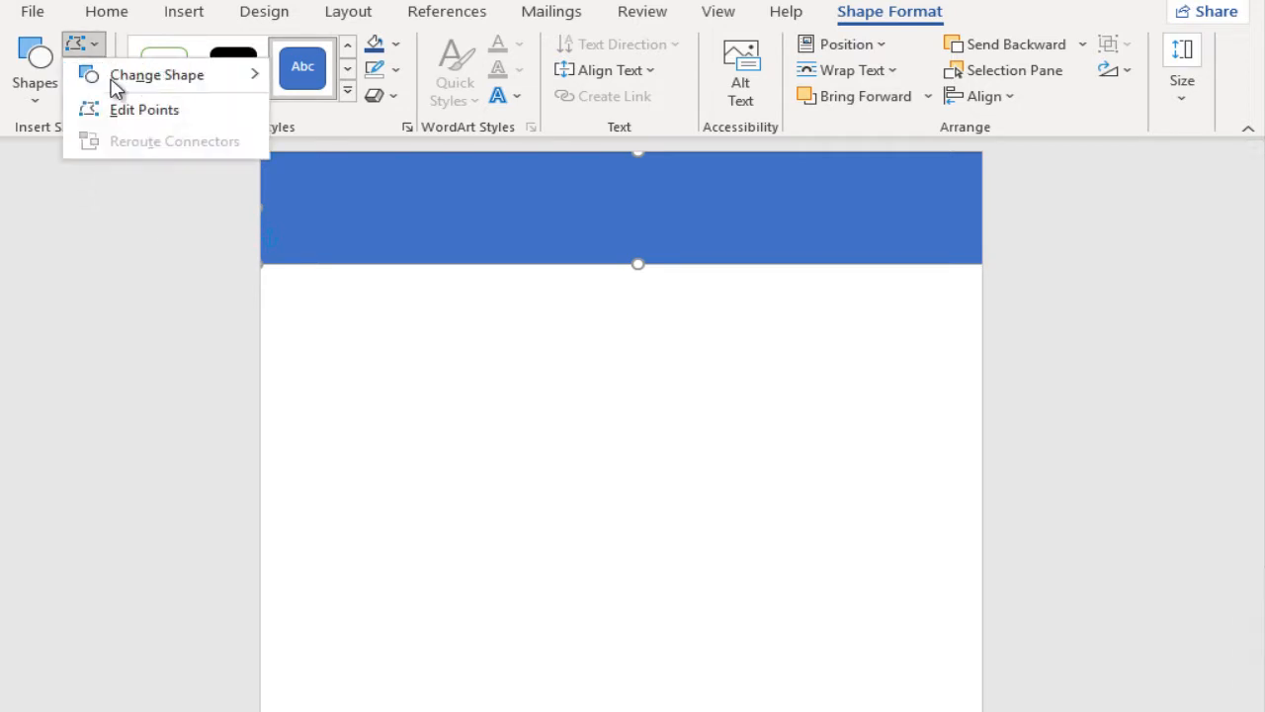
click(133, 110)
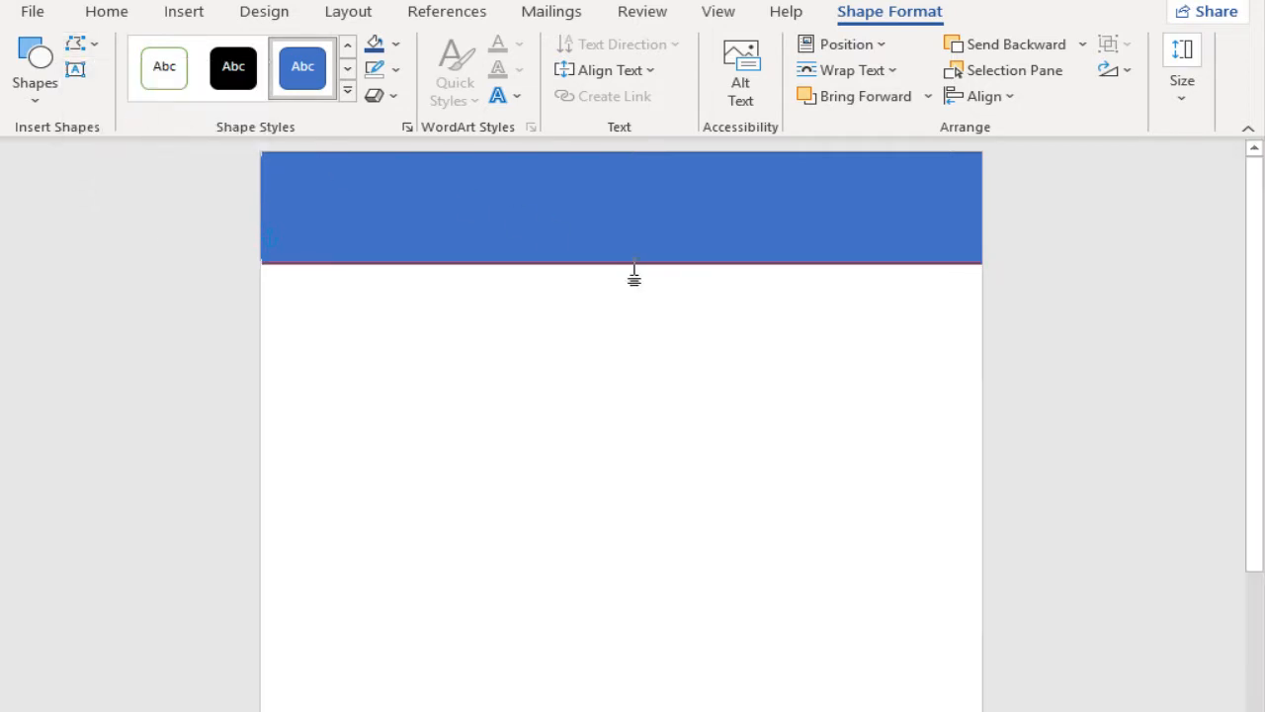
click(262, 263)
drag(510, 263, 523, 164)
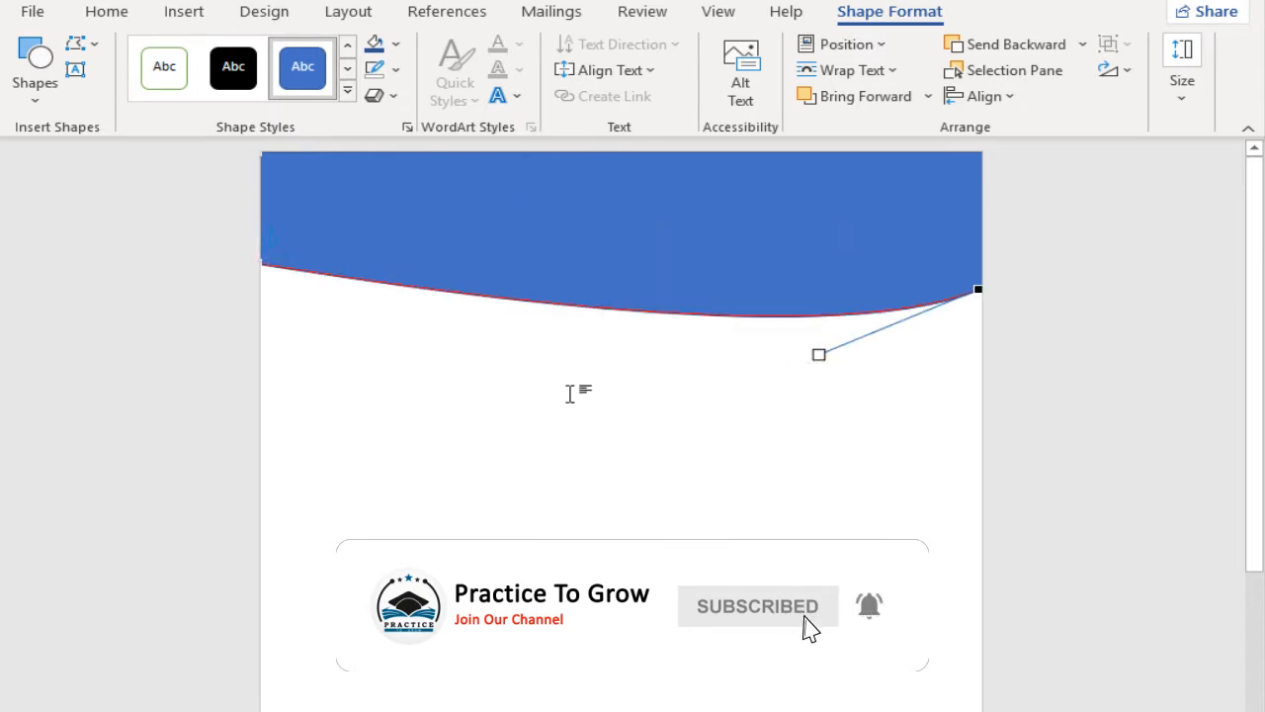
click(263, 264)
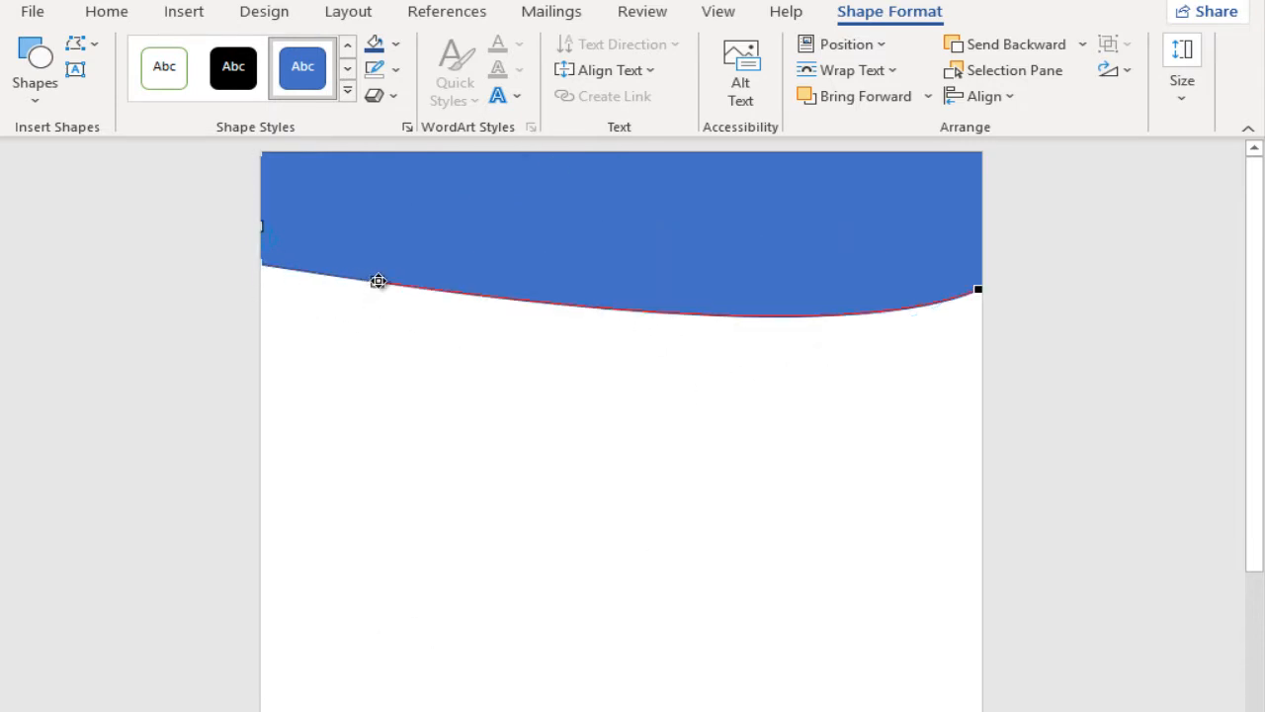
drag(386, 270, 405, 229)
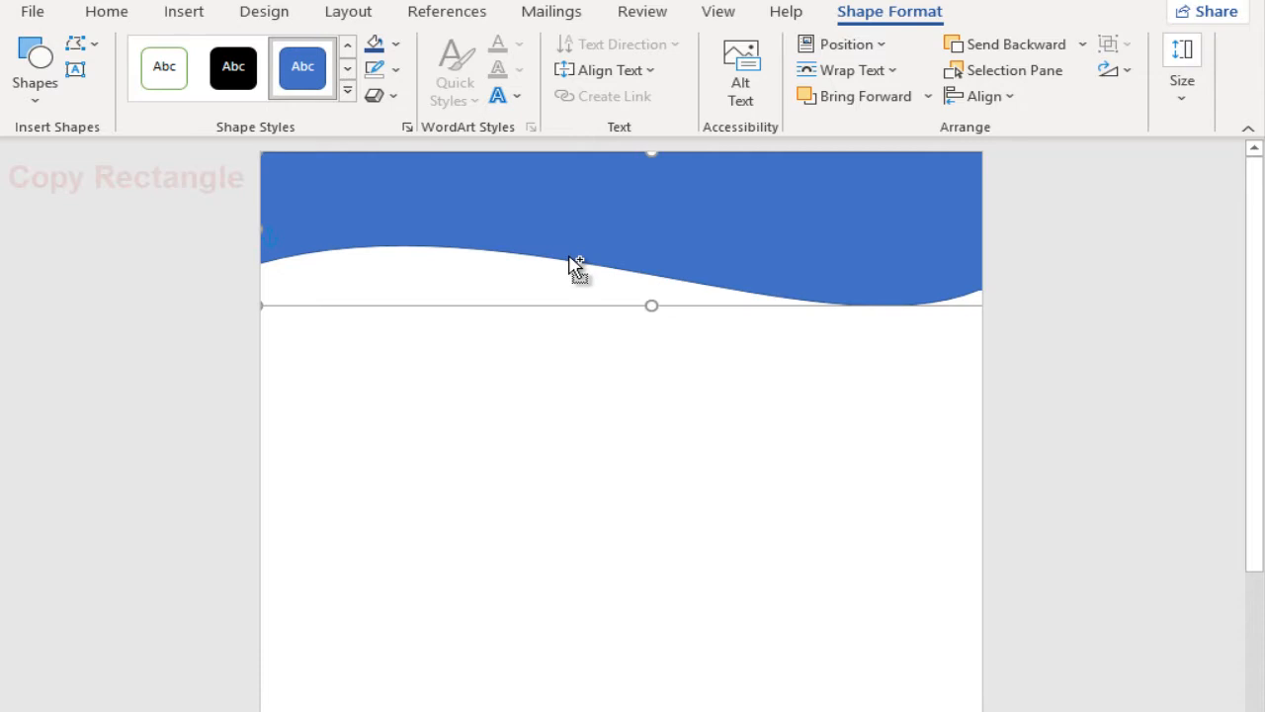
Step: Duplicate the wave header slightly lower, send the copy backward, and fill it with a darker blue
drag(568, 255, 568, 279)
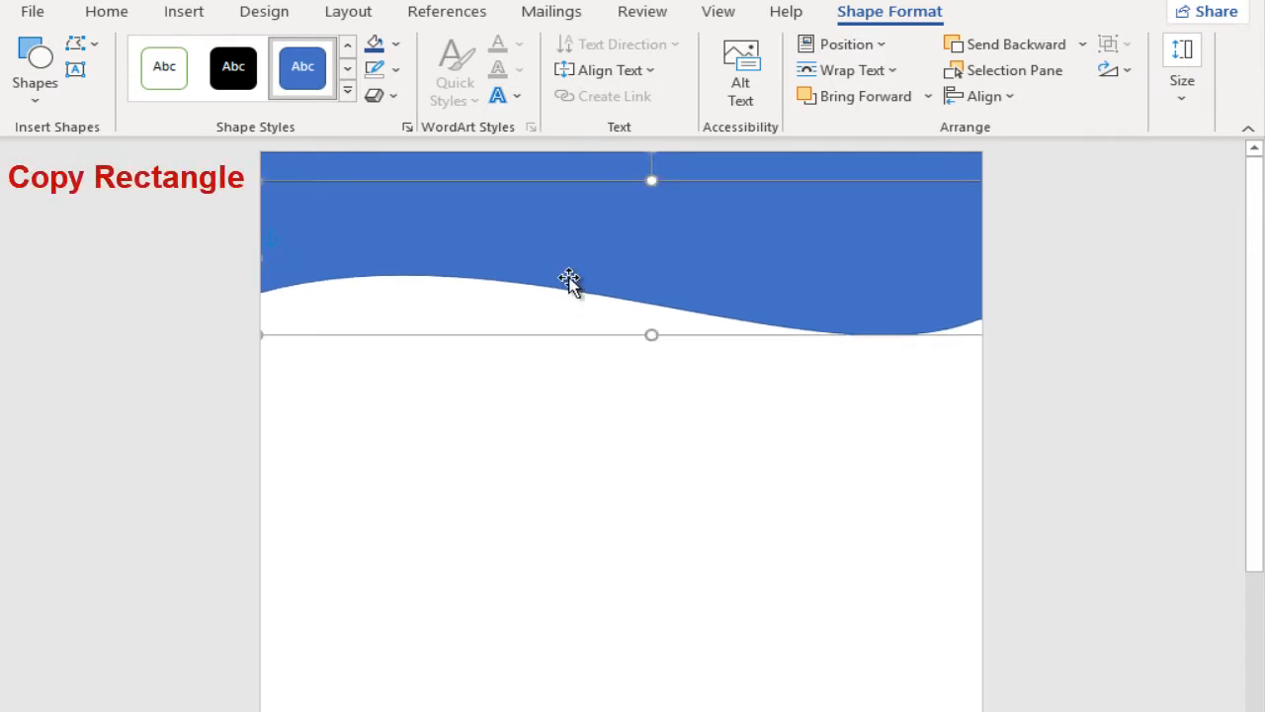
click(1016, 44)
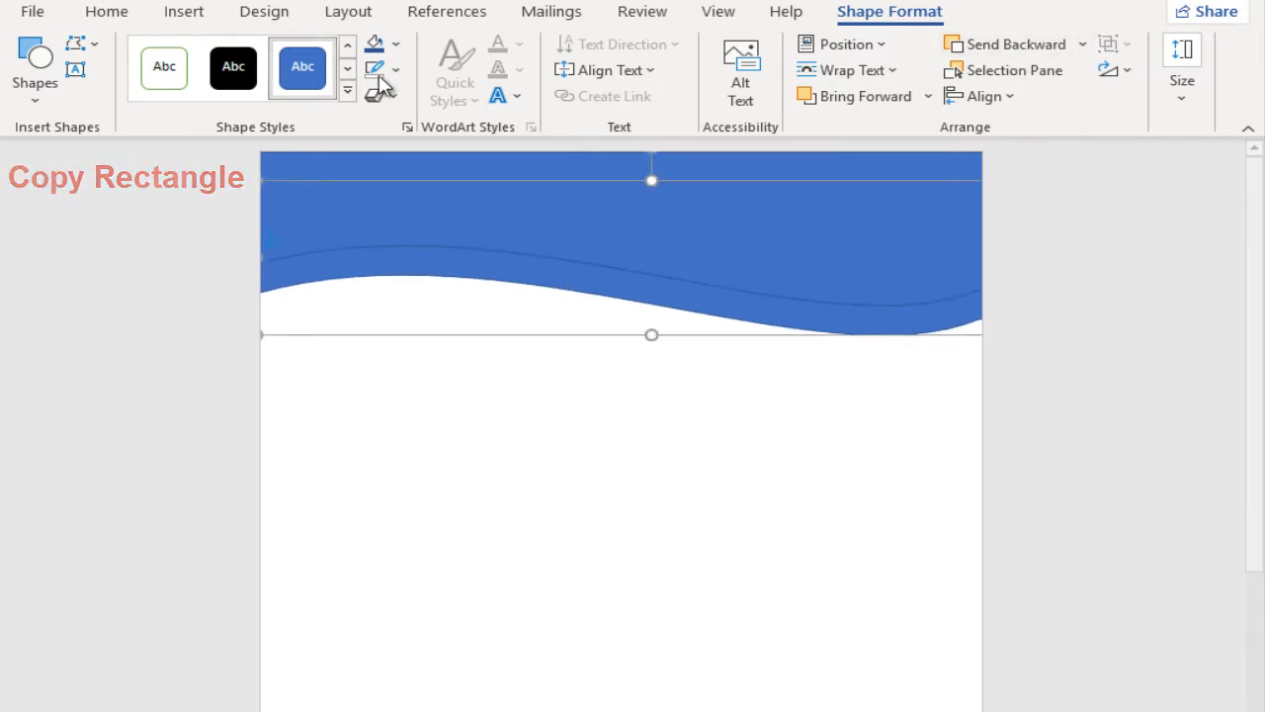
click(396, 45)
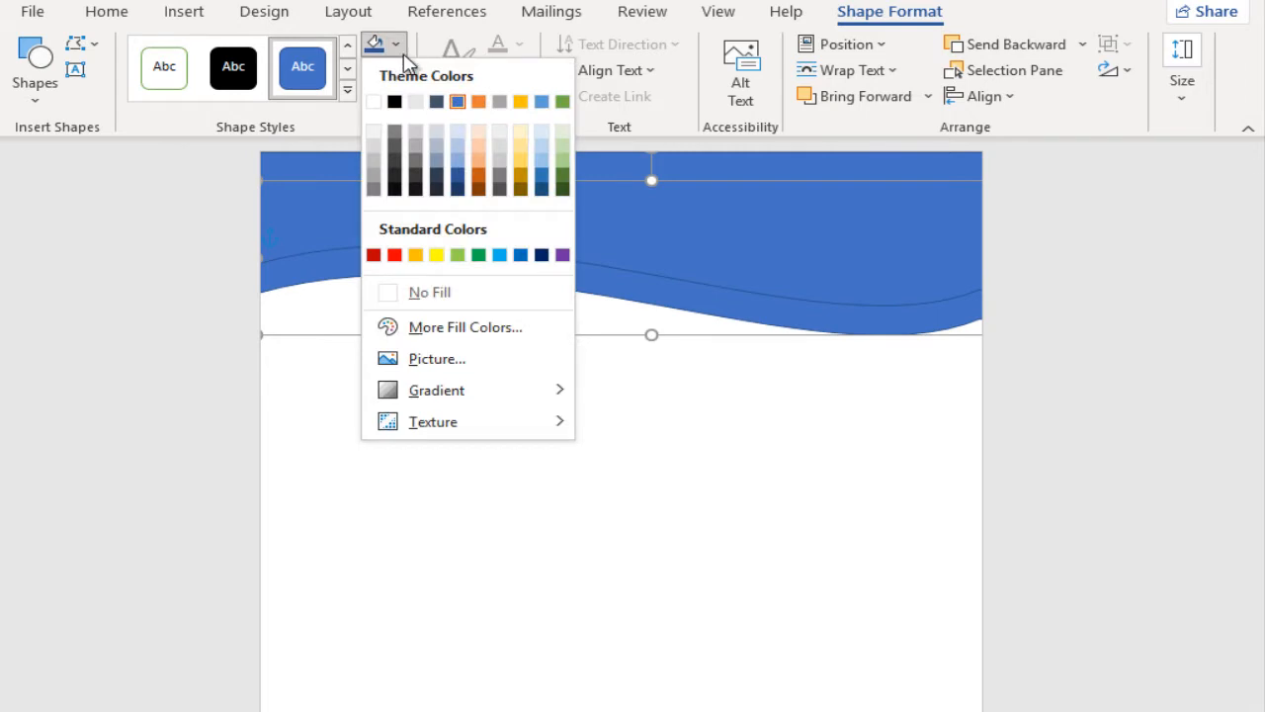
click(457, 175)
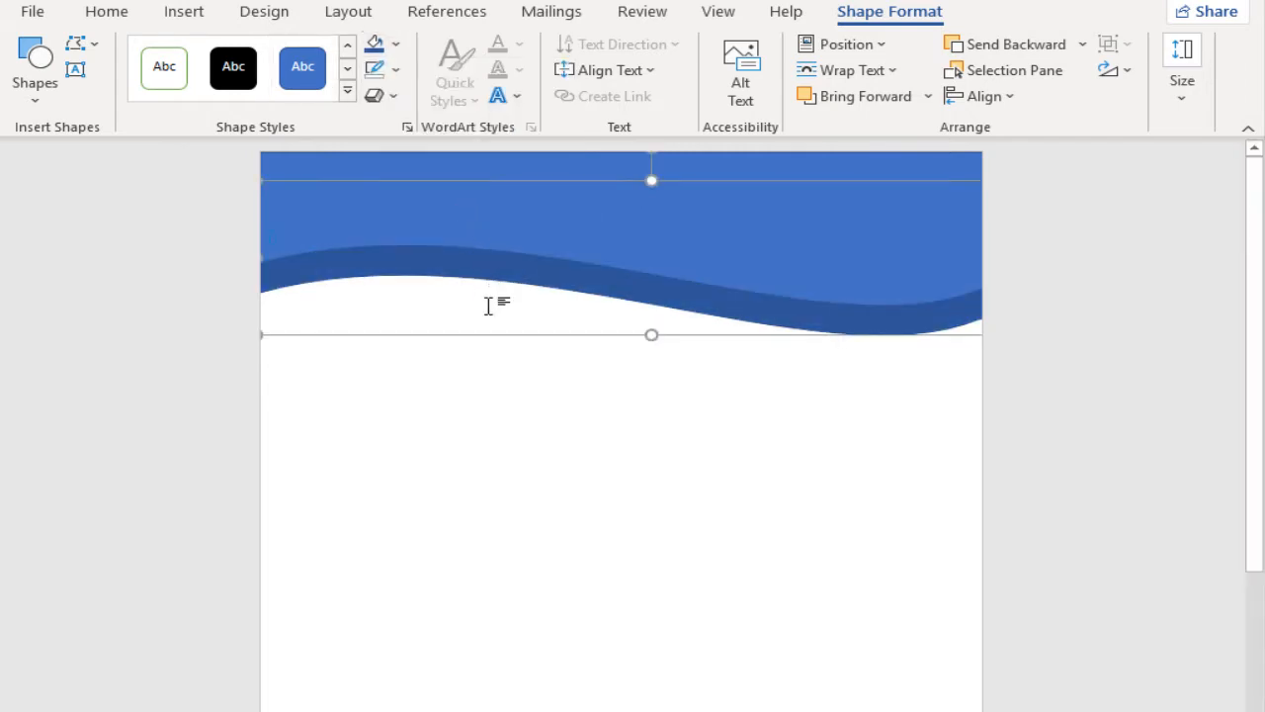
Step: Nudge the darker wave copy up until only a narrow band extends below the front wave
key(Up)
key(Up)
key(Up)
key(Up)
key(Up)
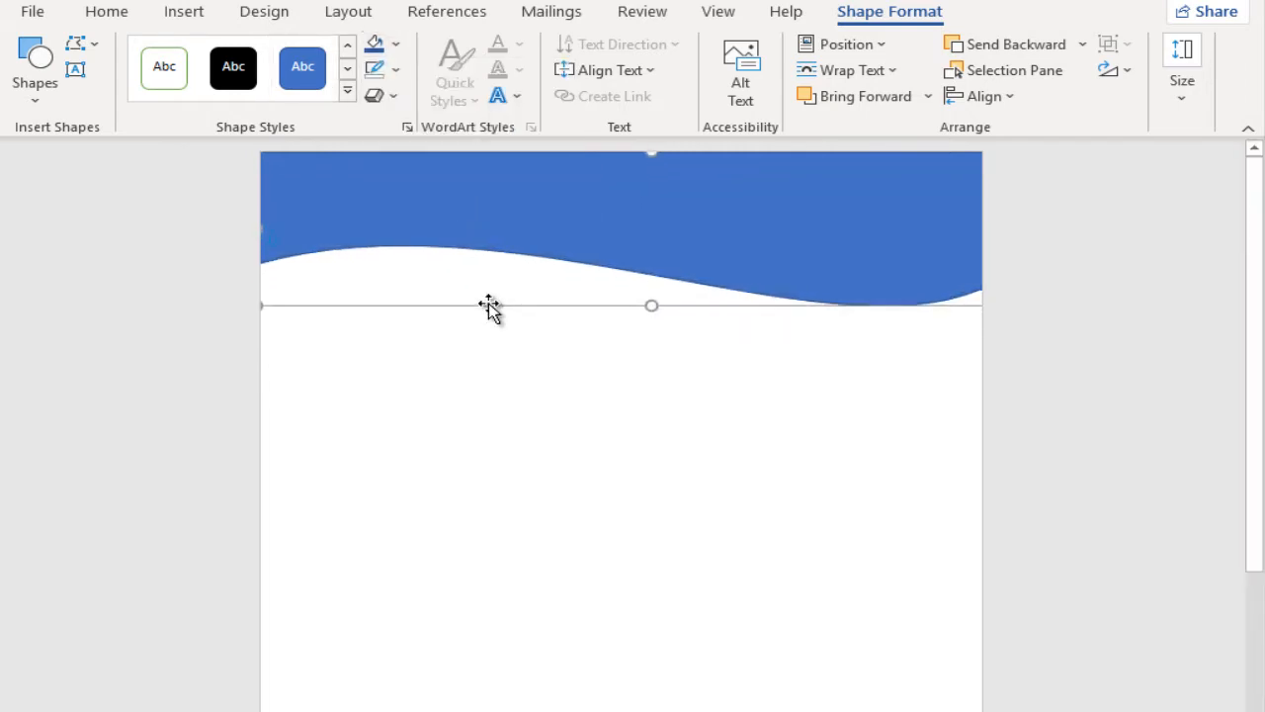
key(Down)
key(Down)
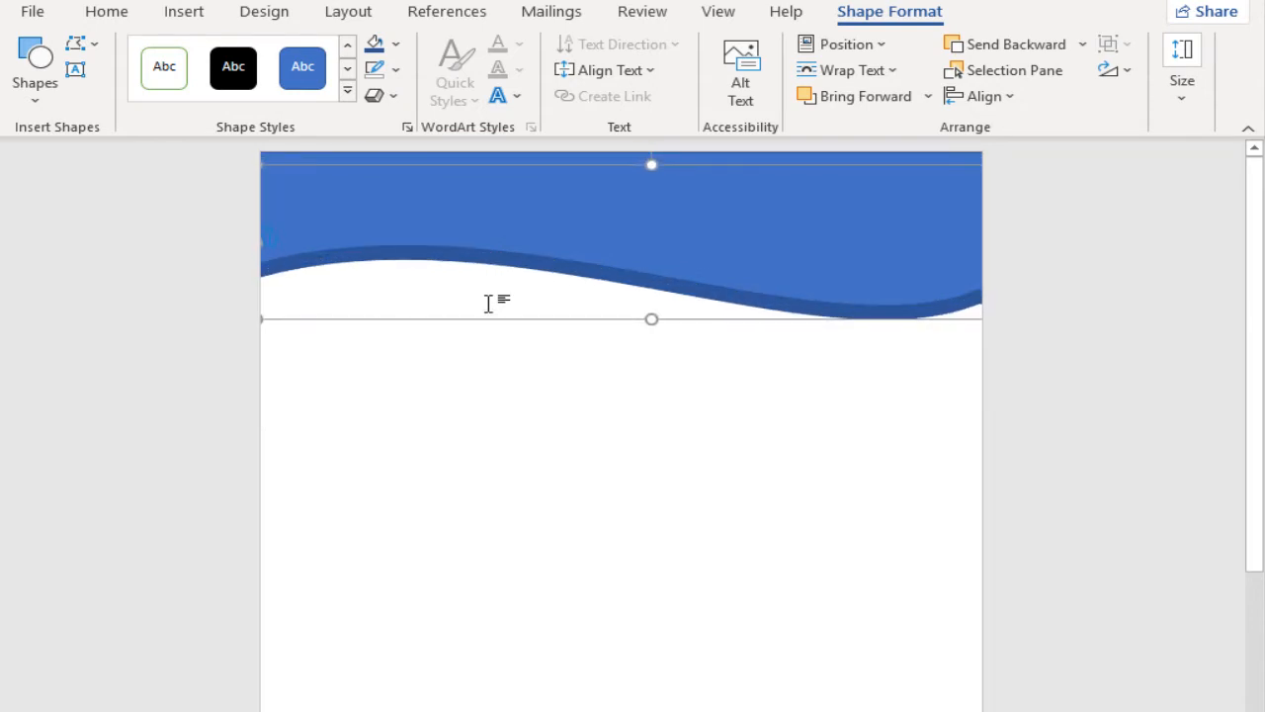
Step: Recolour the front wave with a darker shade of the light-blue theme colour
drag(576, 226, 582, 211)
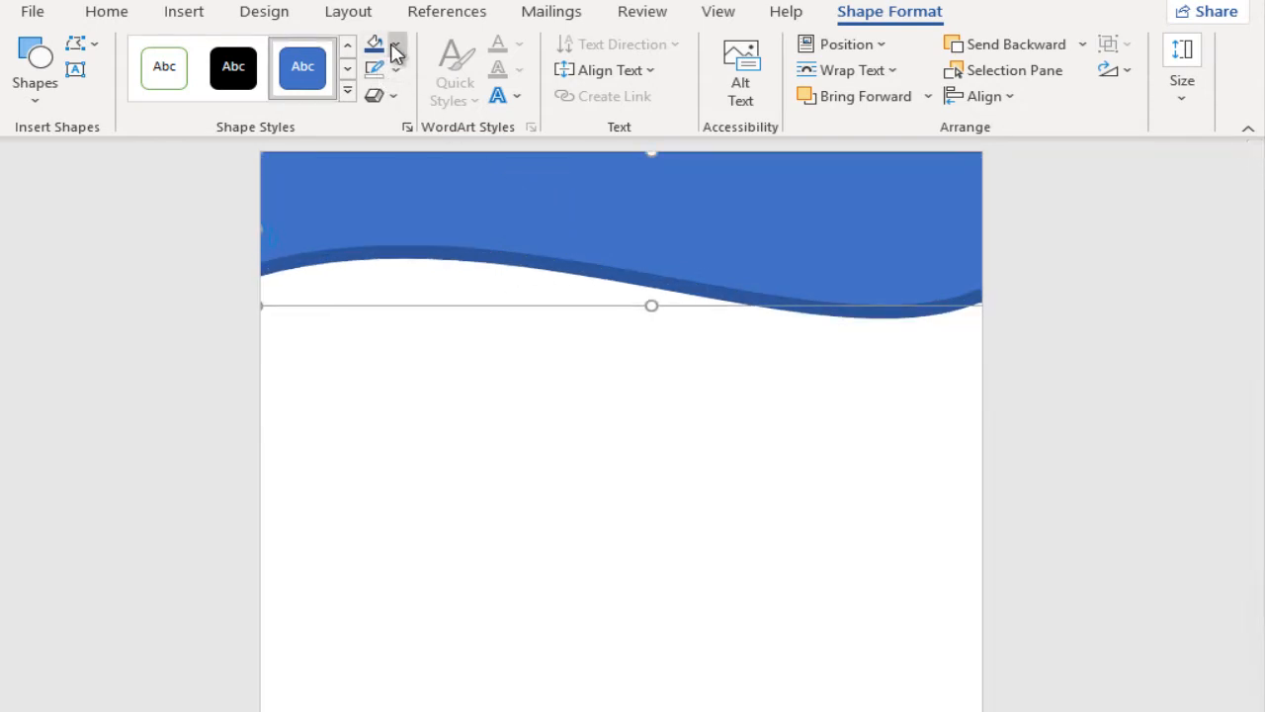
click(395, 49)
click(544, 178)
Step: Draw an ellipse overlapping the left part of the header's wave edge and fine-tune its height and position
click(50, 94)
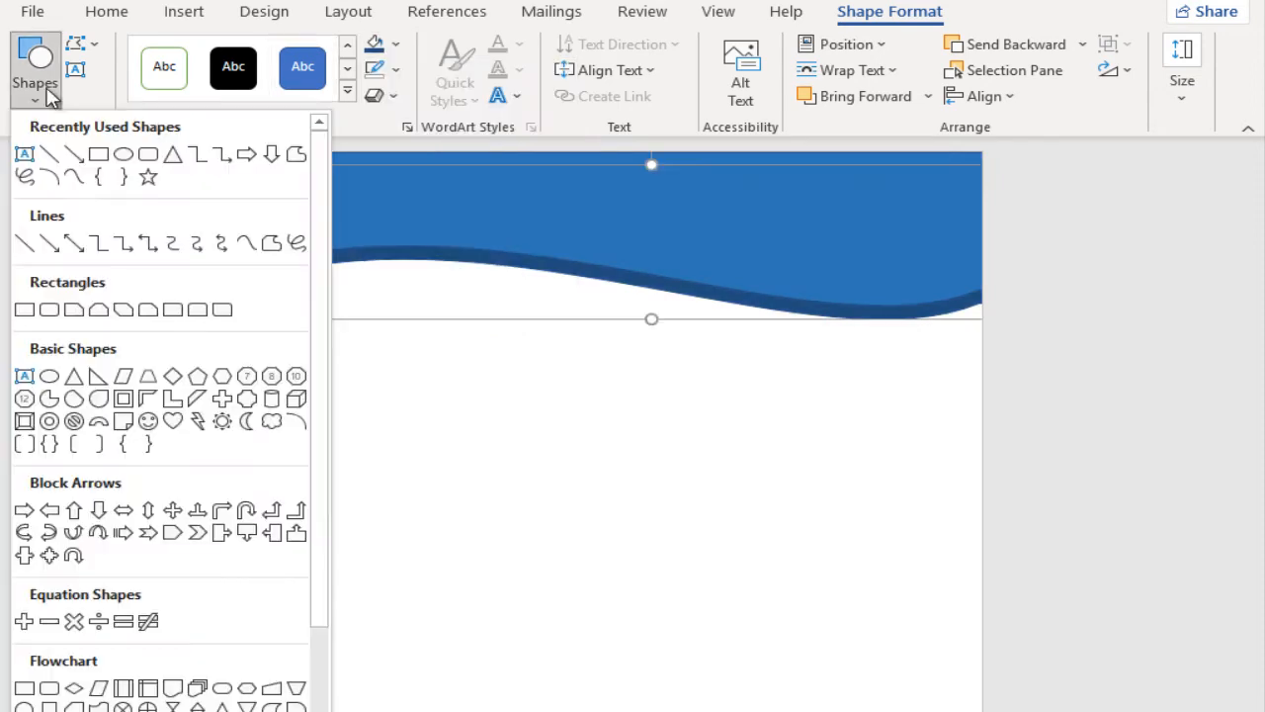
click(122, 154)
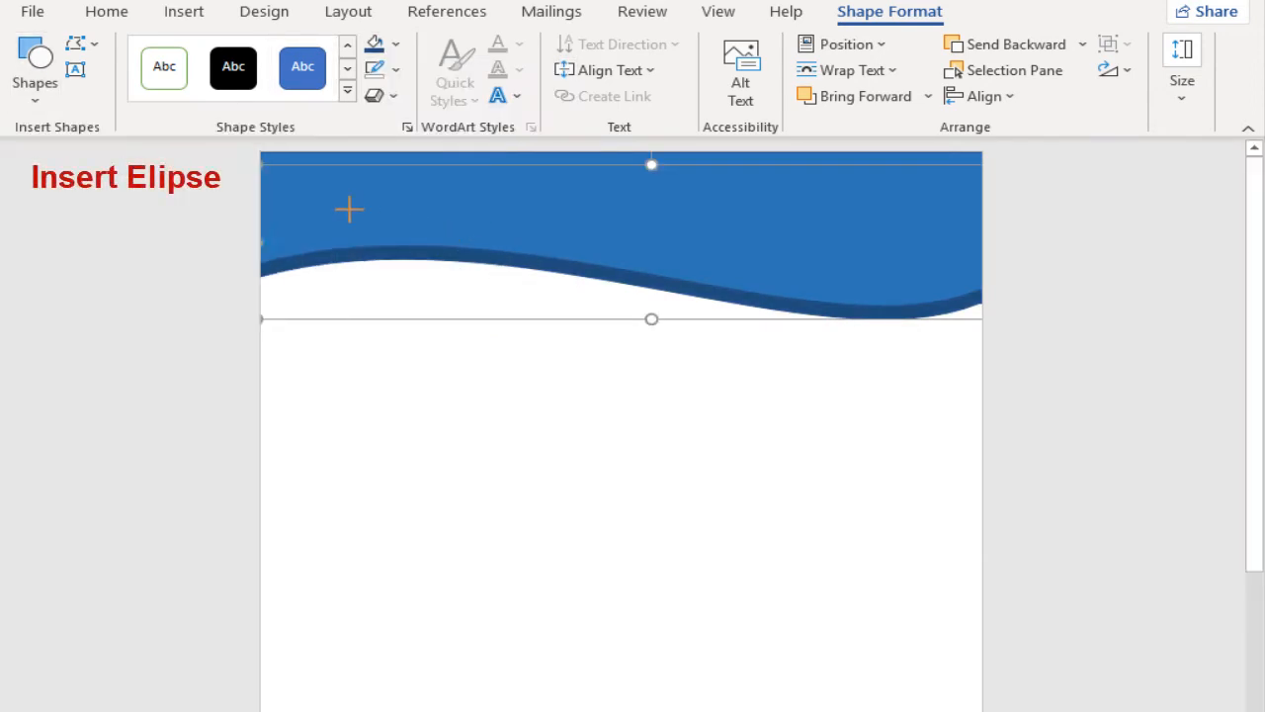
drag(332, 199, 500, 343)
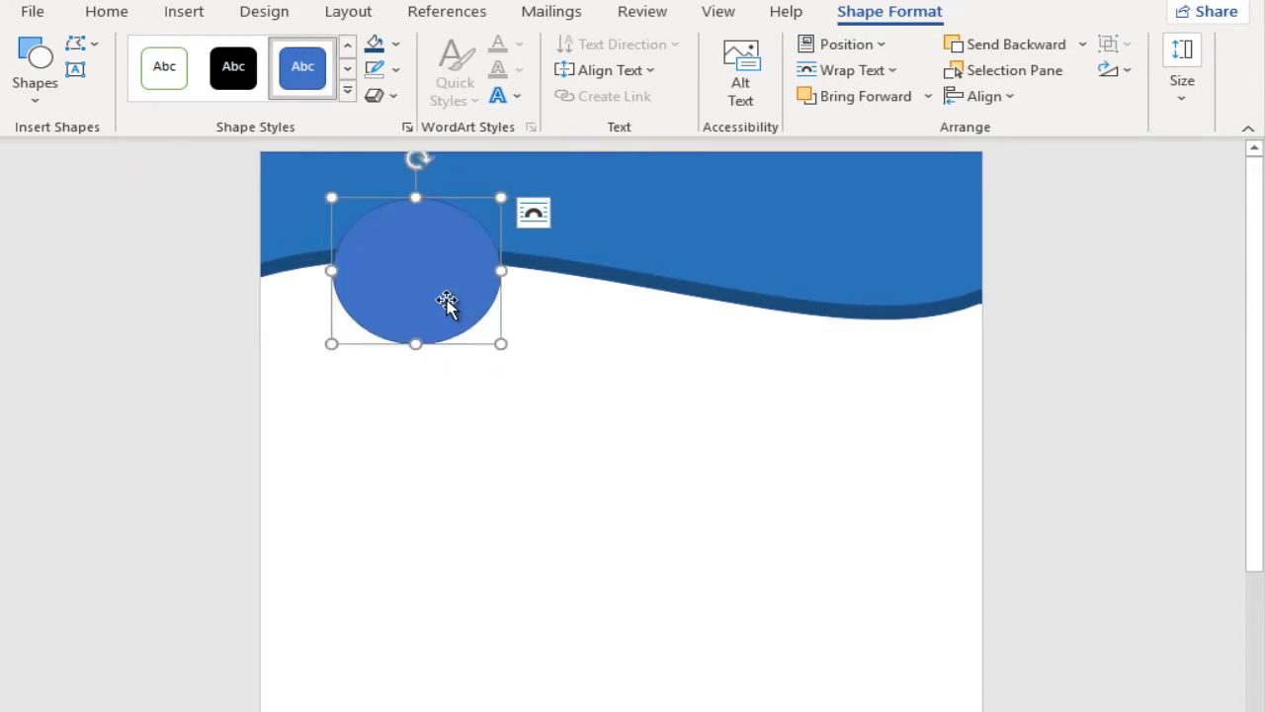
drag(413, 343, 414, 339)
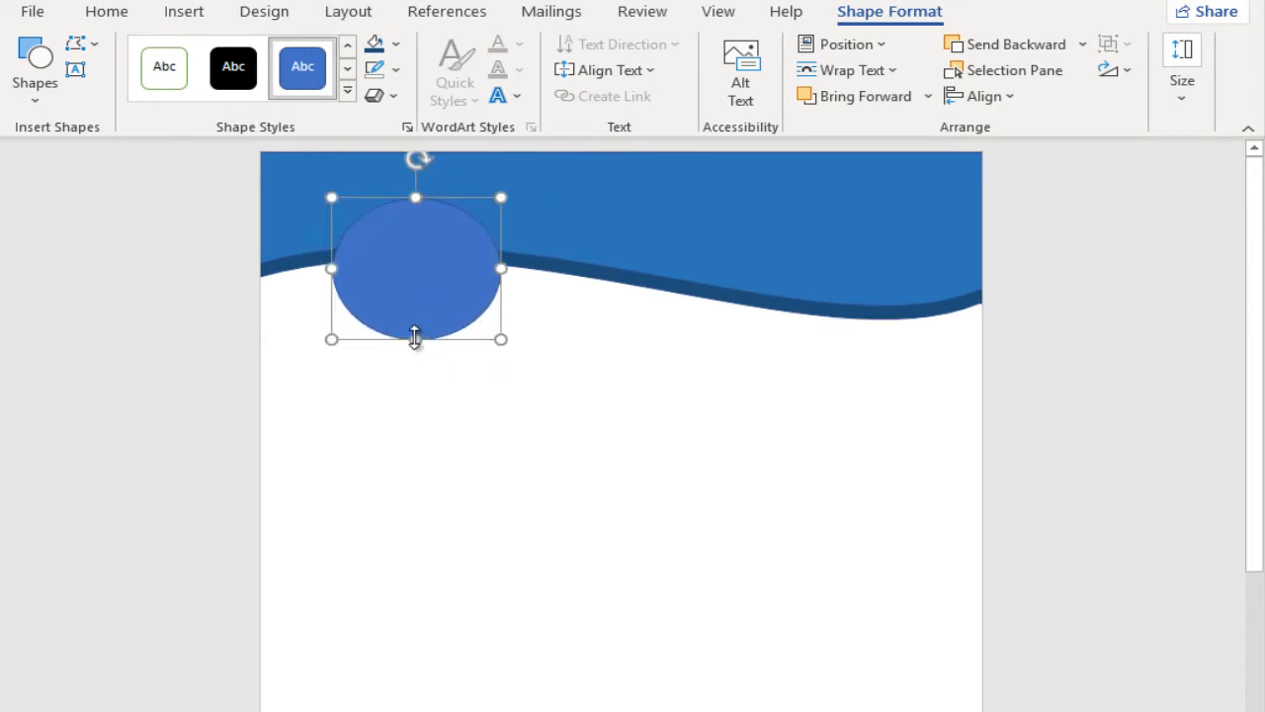
drag(435, 293, 427, 285)
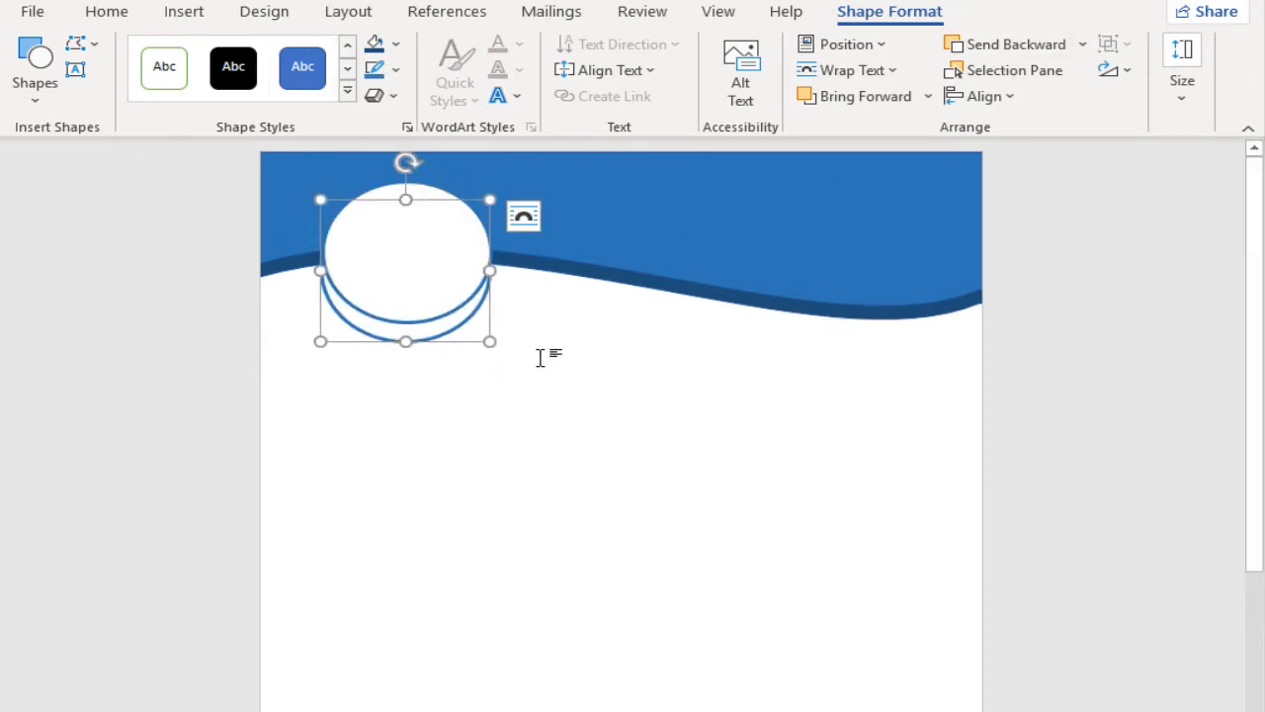
Step: Fill the ellipse copy behind the white ellipse with dark blue and remove its outline
click(375, 47)
click(396, 70)
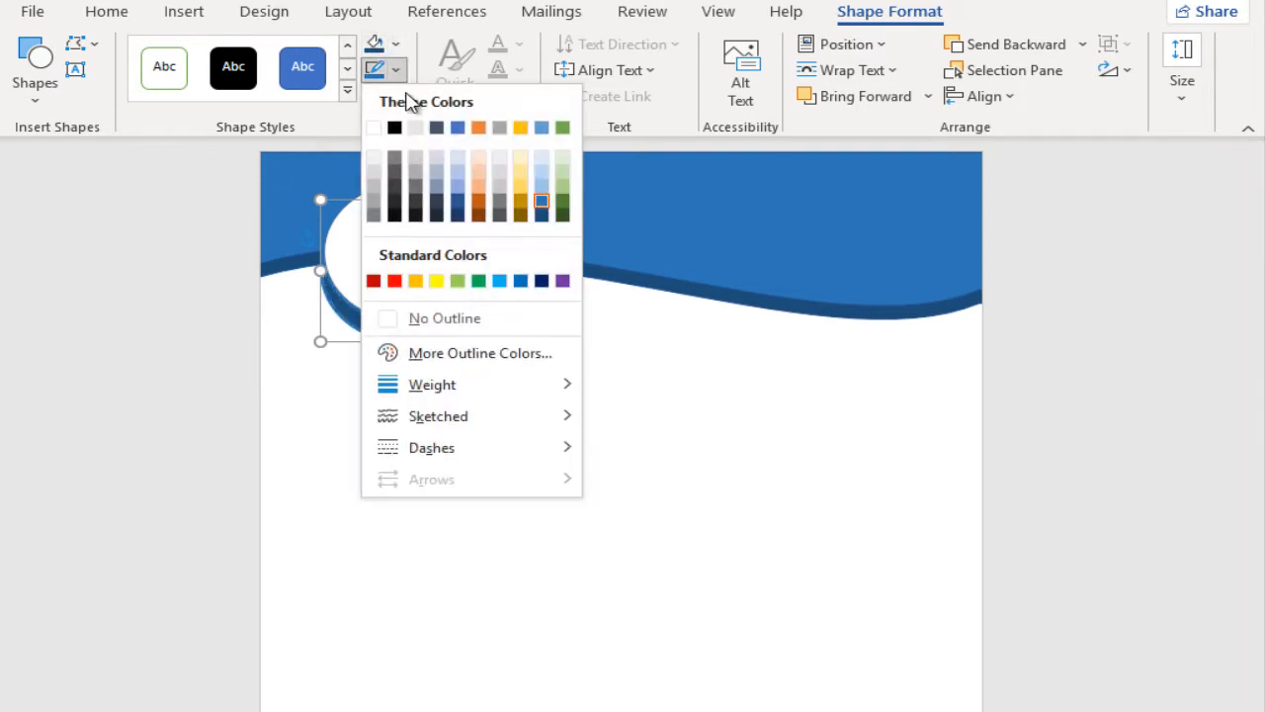
click(444, 318)
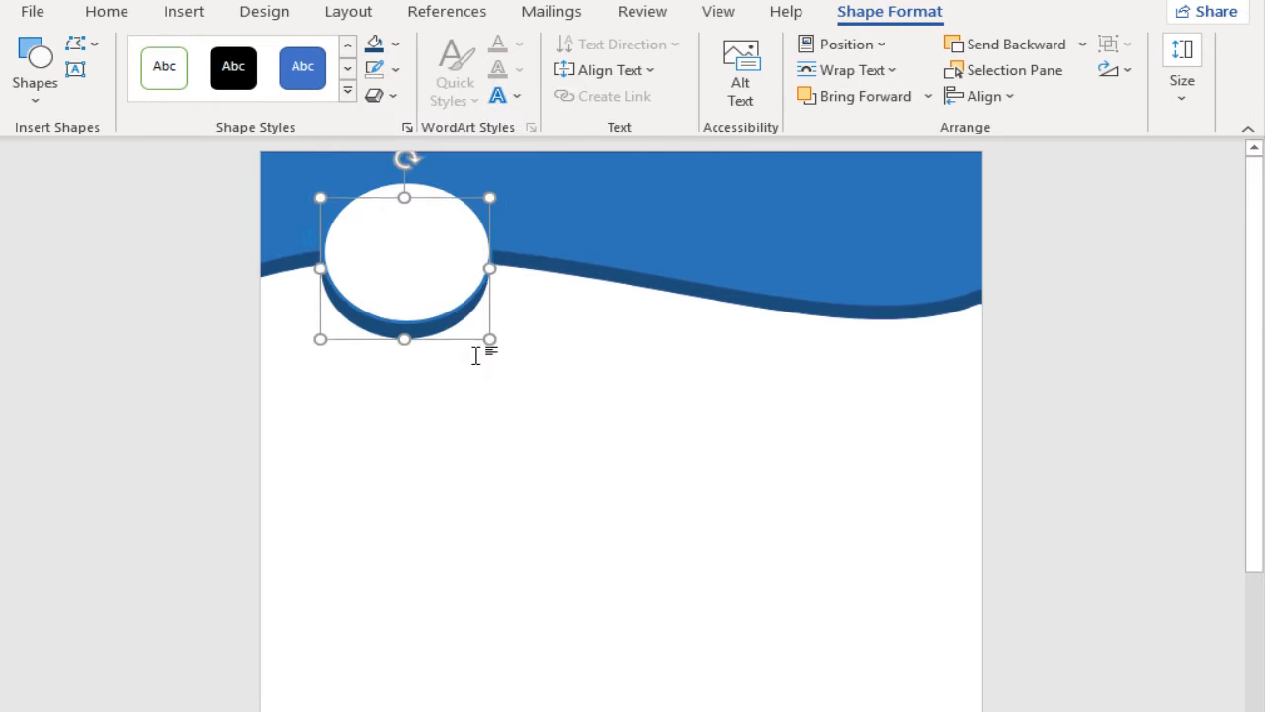
Step: Draw a thin vertical rectangle from the header to the page bottom as a column divider, with no outline
click(184, 11)
click(255, 45)
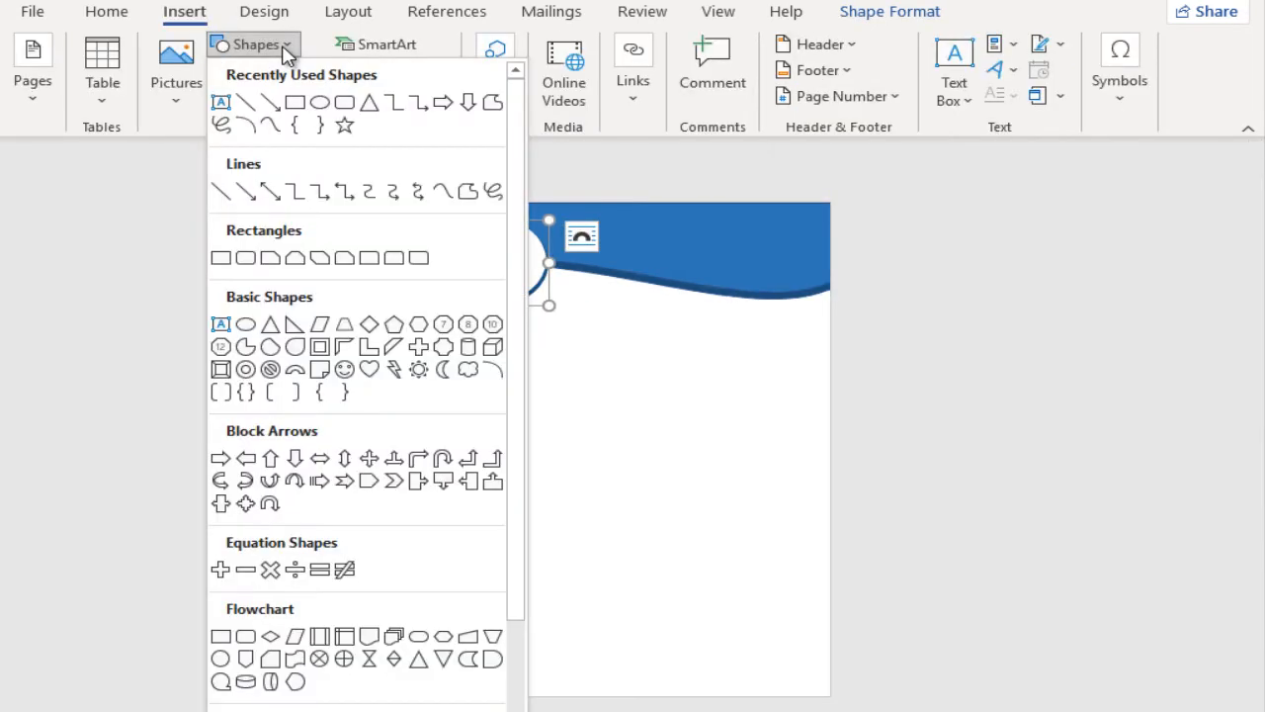
click(293, 102)
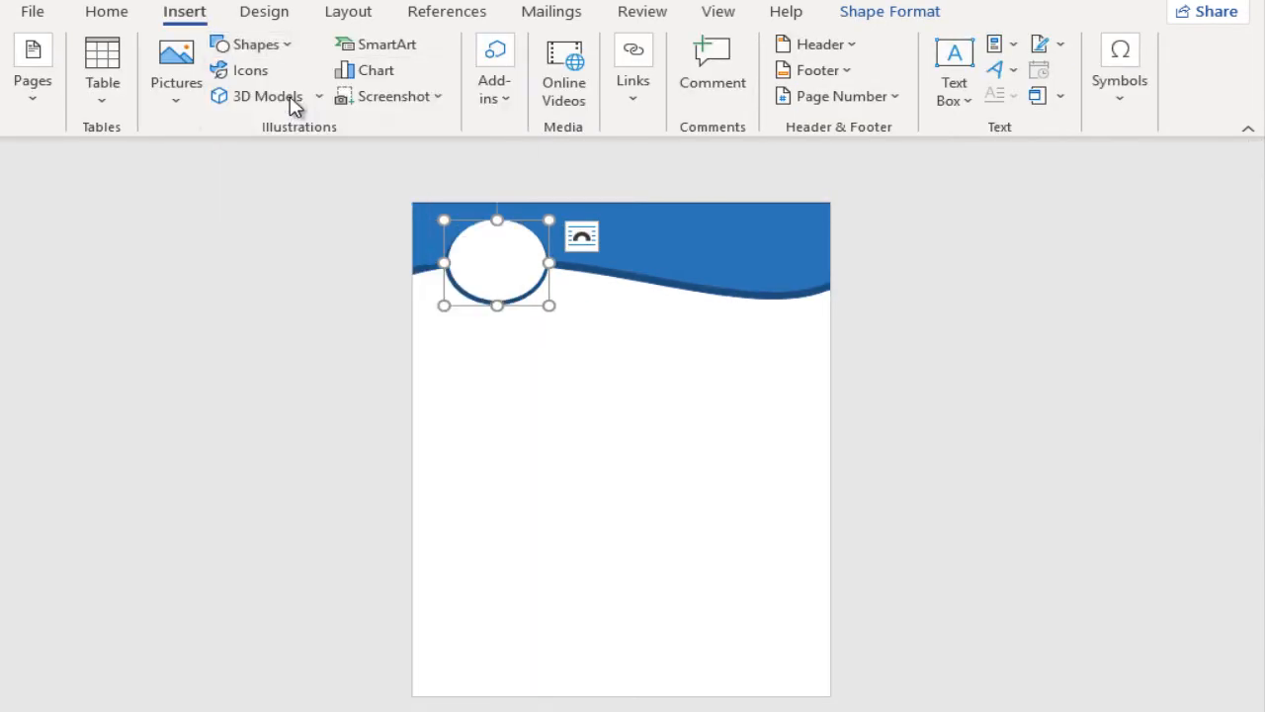
mouse_move(605, 266)
mouse_down()
mouse_move(630, 409)
mouse_move(596, 642)
mouse_move(610, 698)
mouse_move(625, 702)
mouse_move(606, 696)
mouse_up()
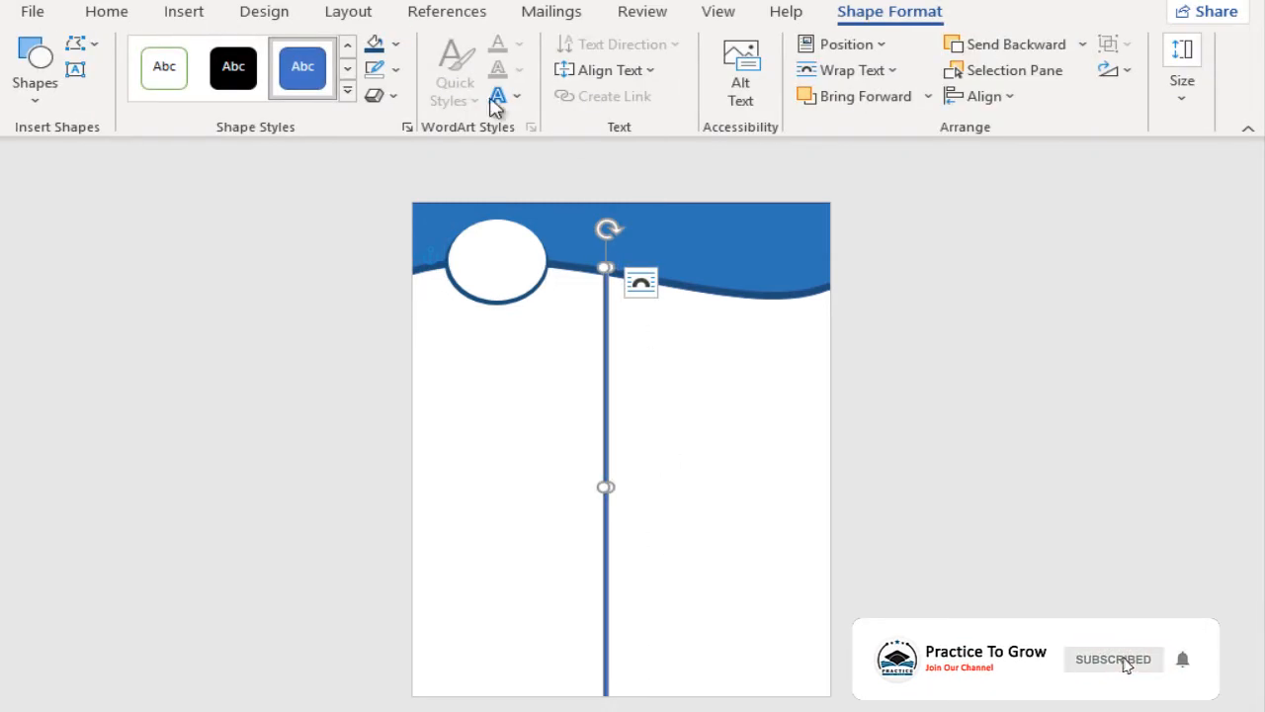
click(395, 69)
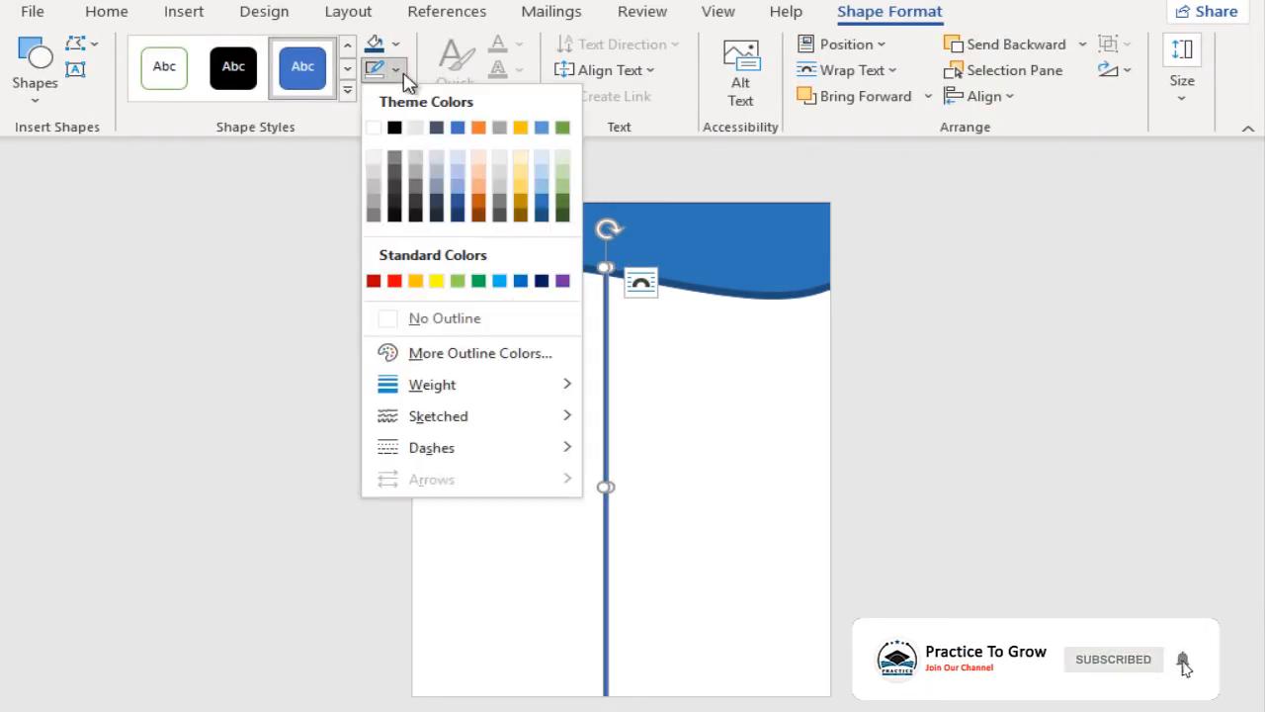
click(466, 316)
Step: Send the vertical divider behind the header waves and nudge it slightly to the right
ctrl+scroll(568, 395, up, 6)
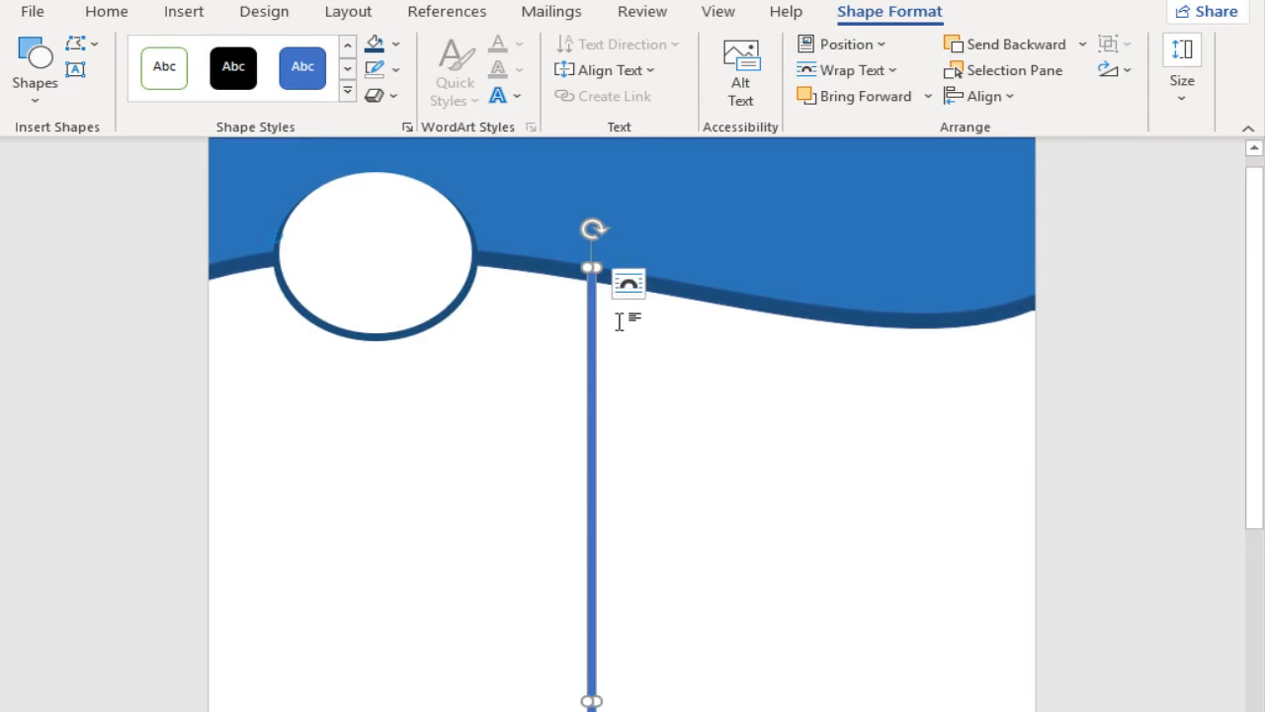
click(1082, 43)
click(1045, 108)
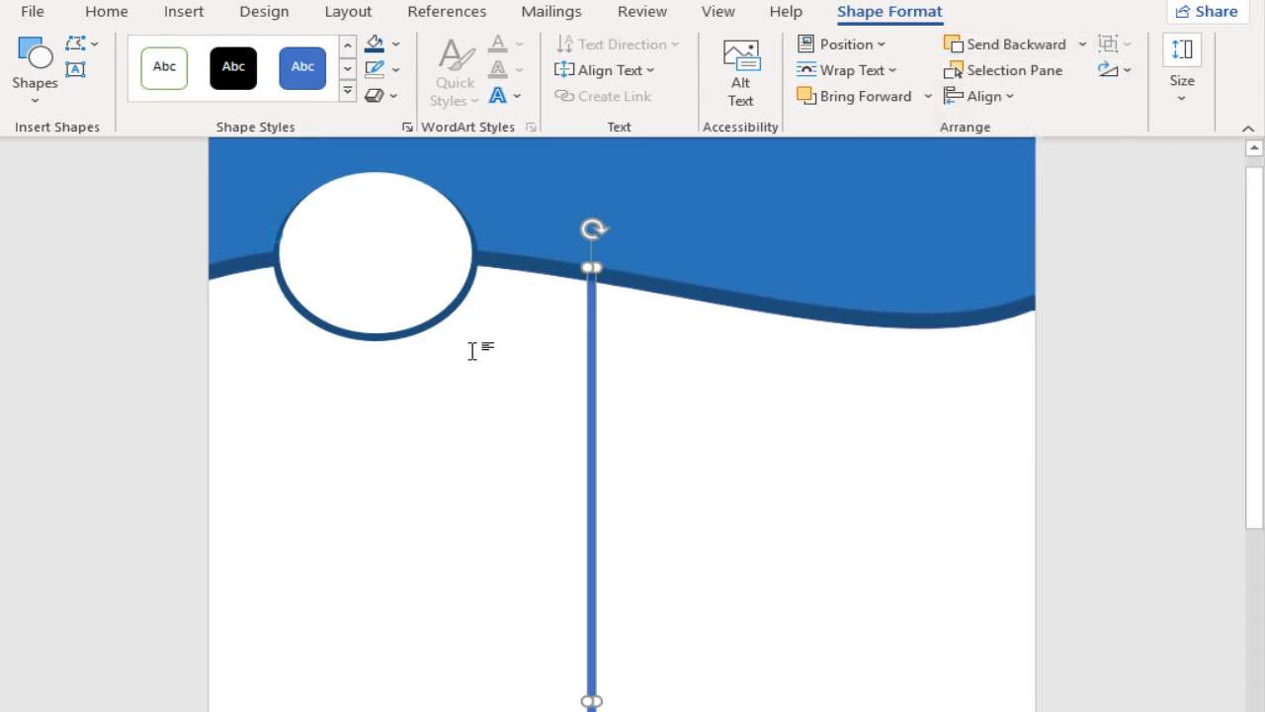
key(ctrl+Right)
key(ctrl+Right)
key(ctrl+Right)
key(ctrl+Right)
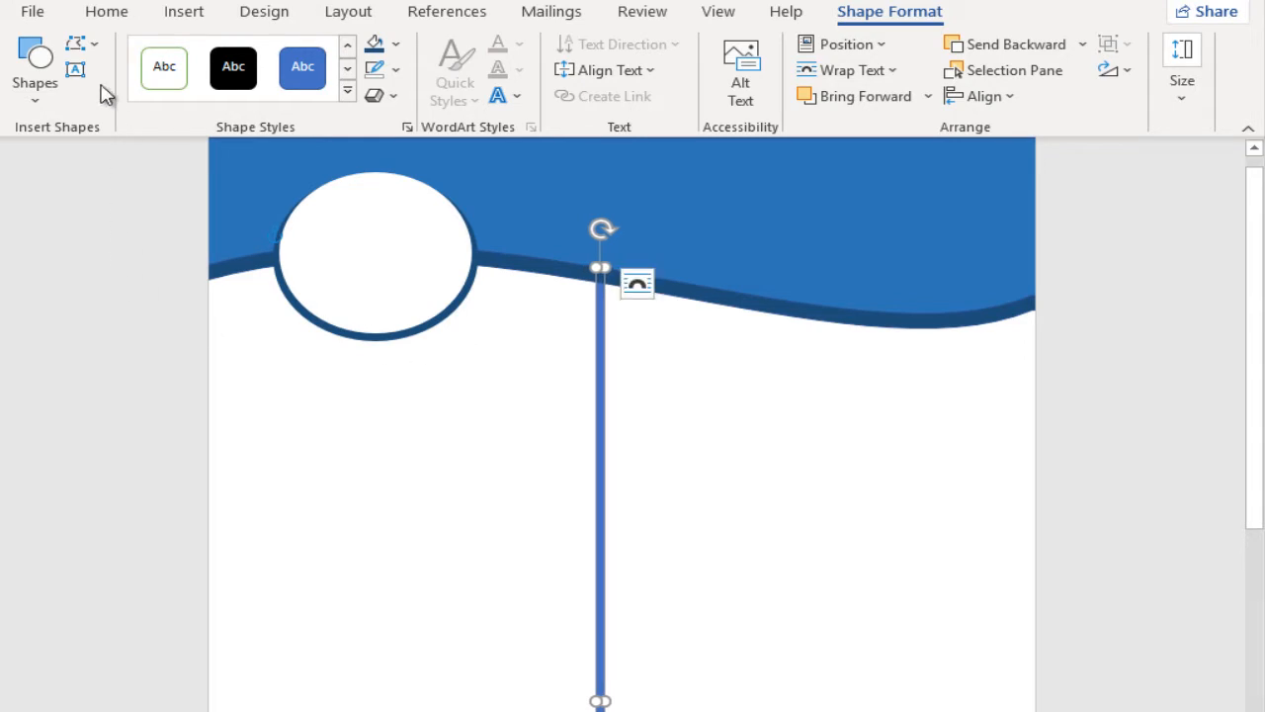
Step: Draw a rounded rectangle heading bar below the ellipse, left of the divider, in the header's blue
click(34, 85)
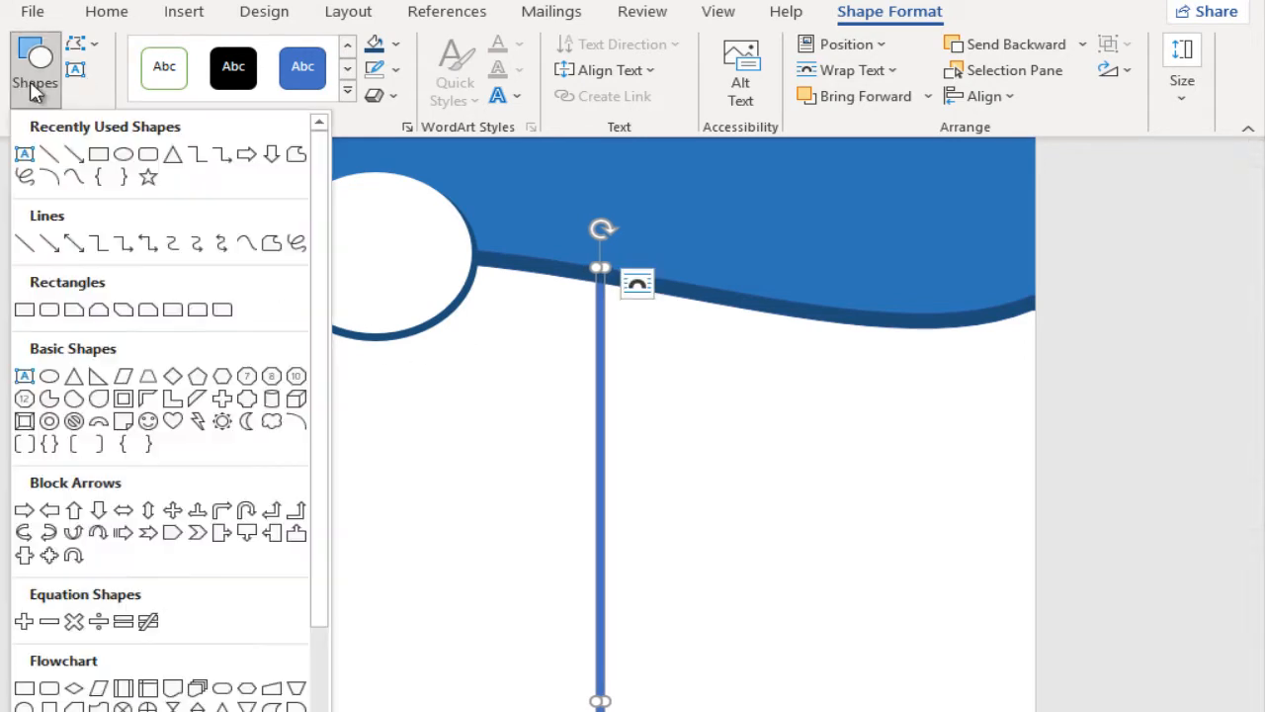
click(146, 156)
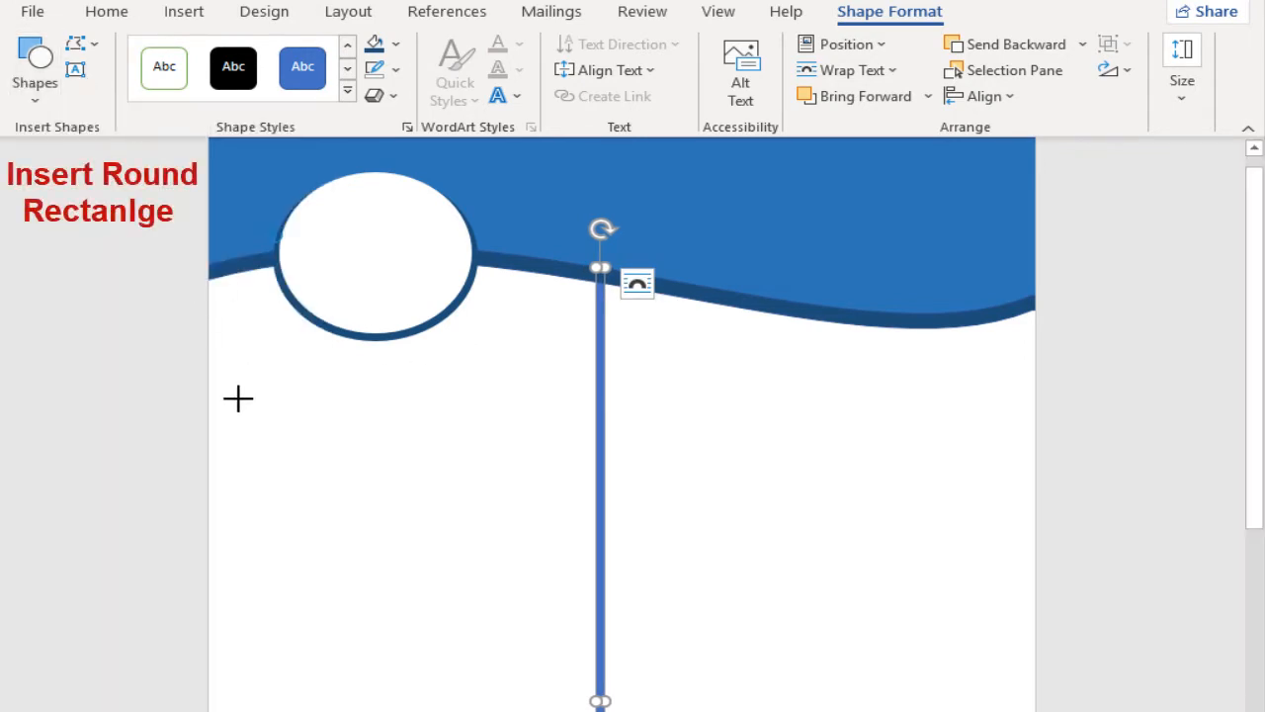
drag(232, 386, 497, 420)
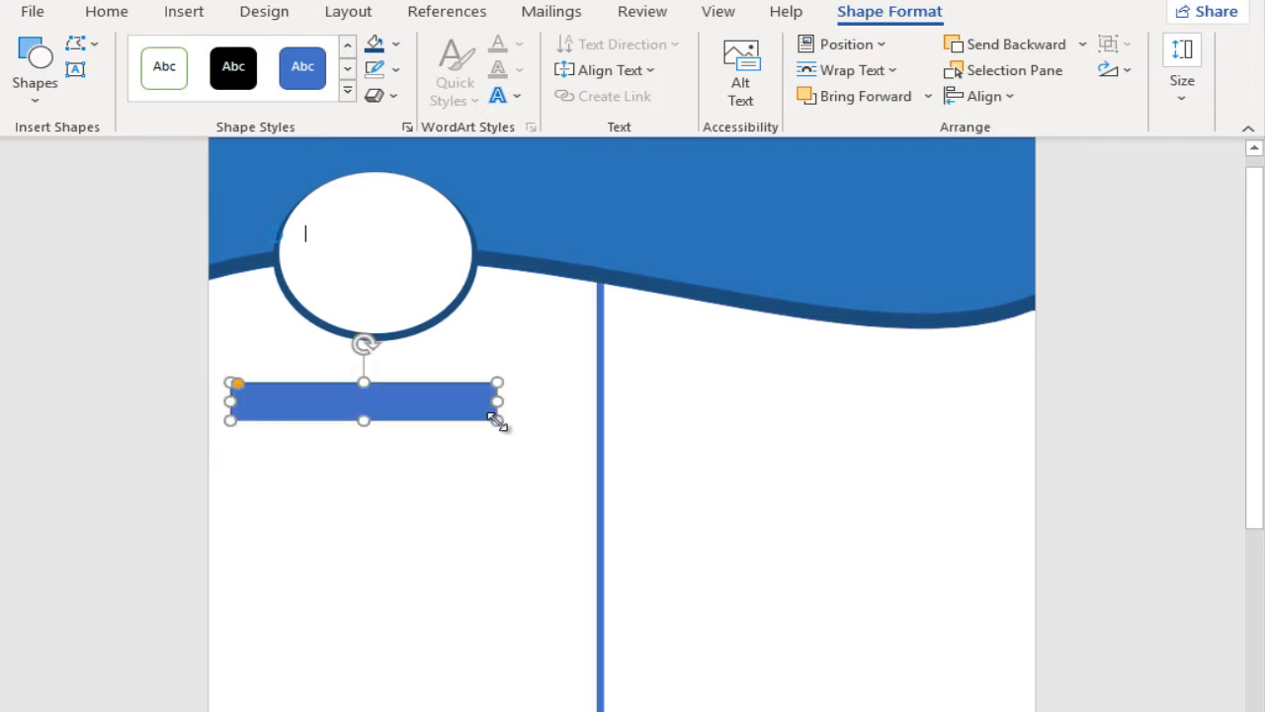
Step: Insert a text box over the rounded heading bar and remove its fill and outline
click(76, 71)
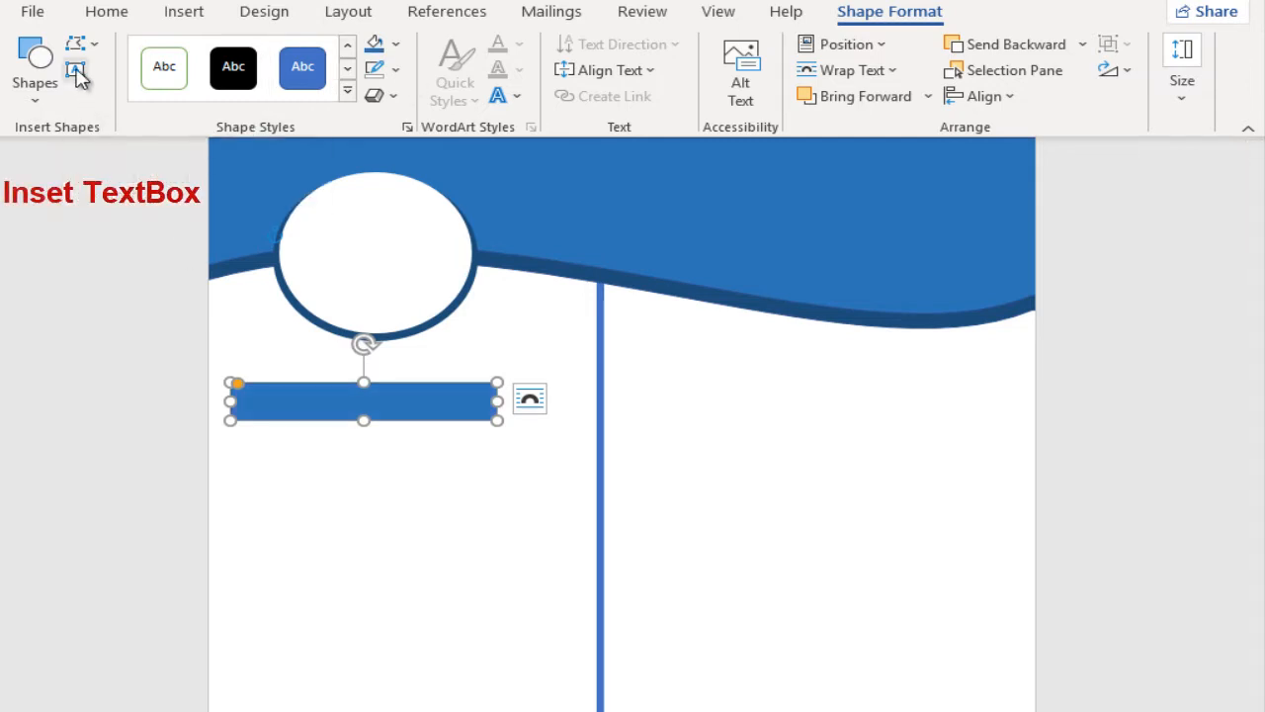
mouse_move(274, 389)
mouse_down()
mouse_move(494, 452)
mouse_move(479, 435)
mouse_up()
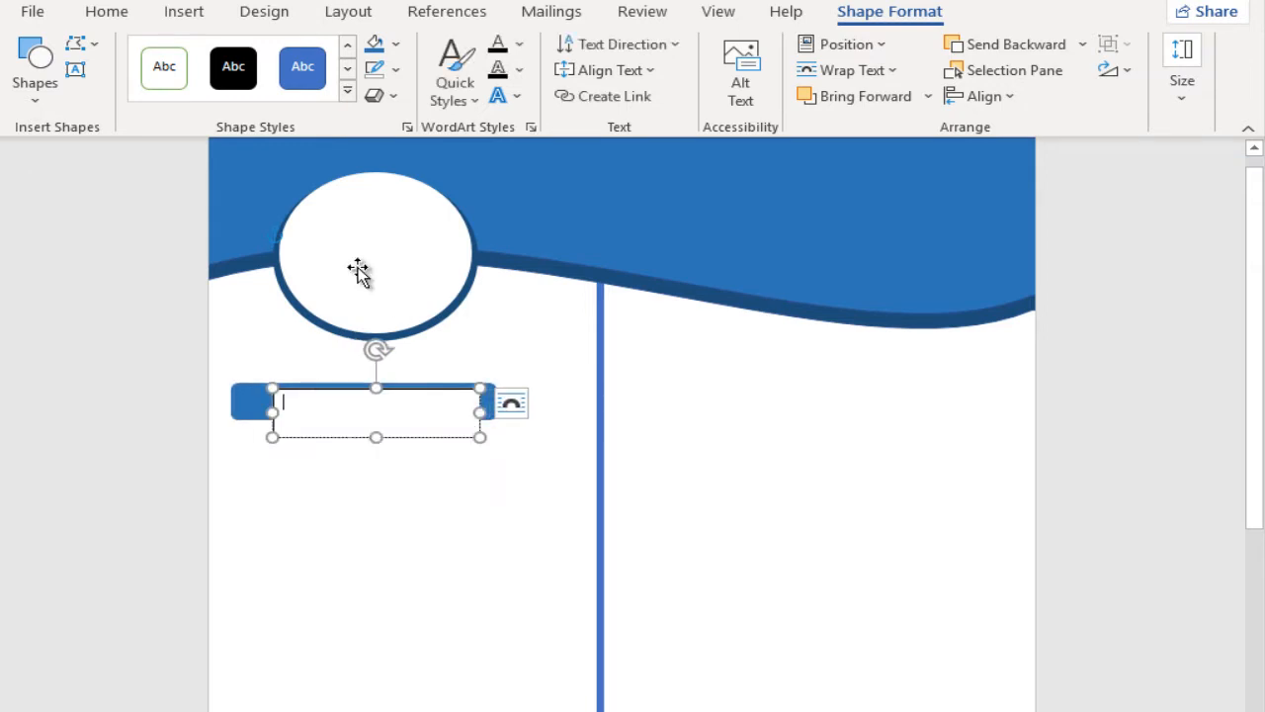
click(395, 43)
click(440, 297)
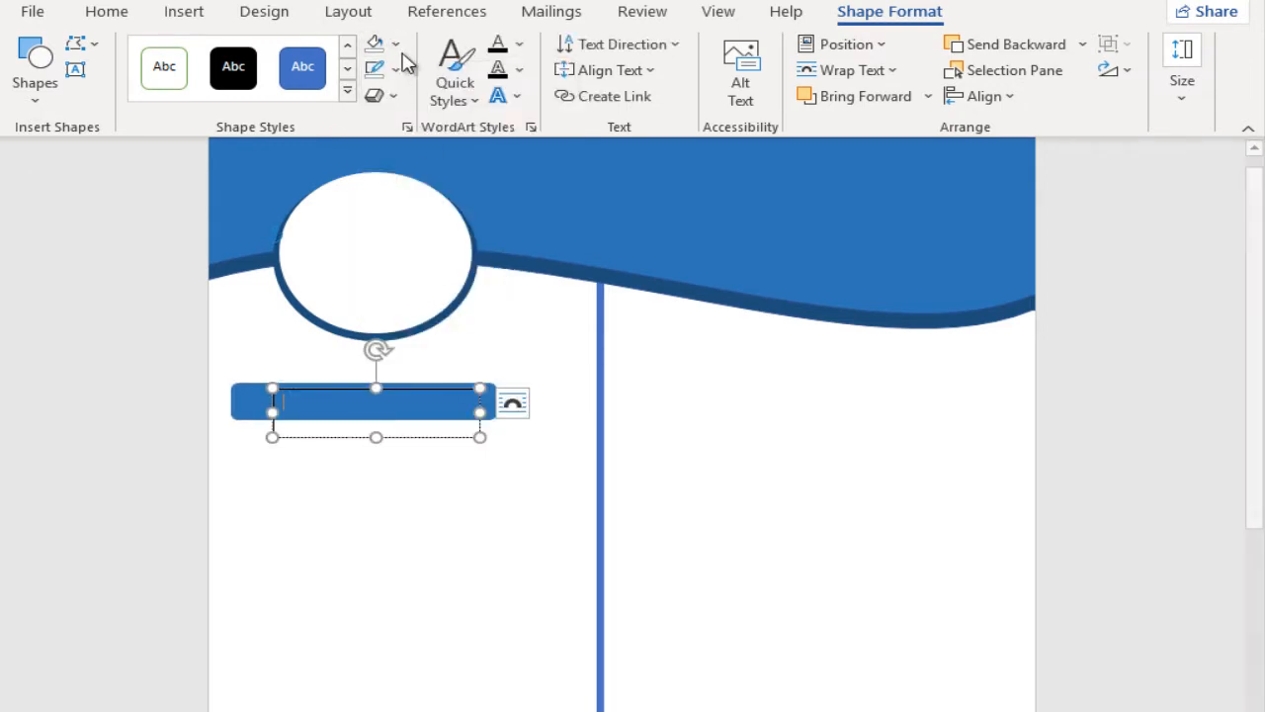
click(395, 69)
click(424, 312)
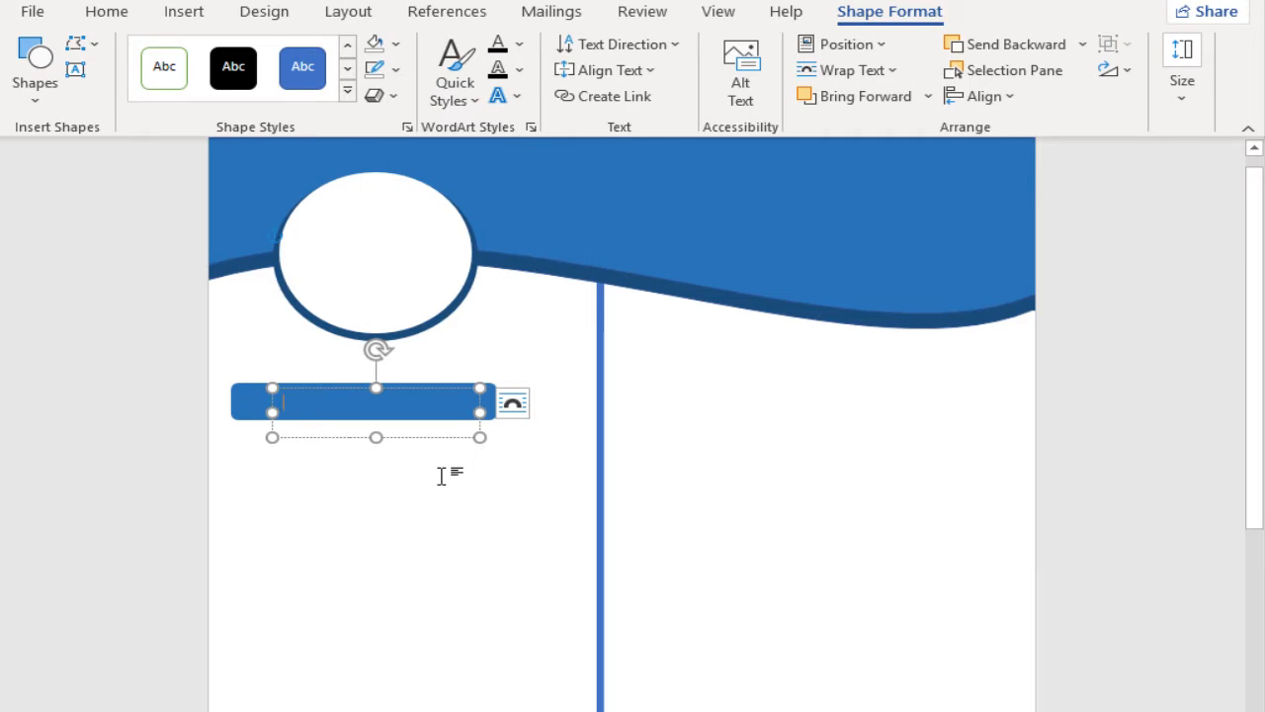
Step: Enter CONTACT in the heading bar's text box and make it bold, white and larger
text(CONTACT)
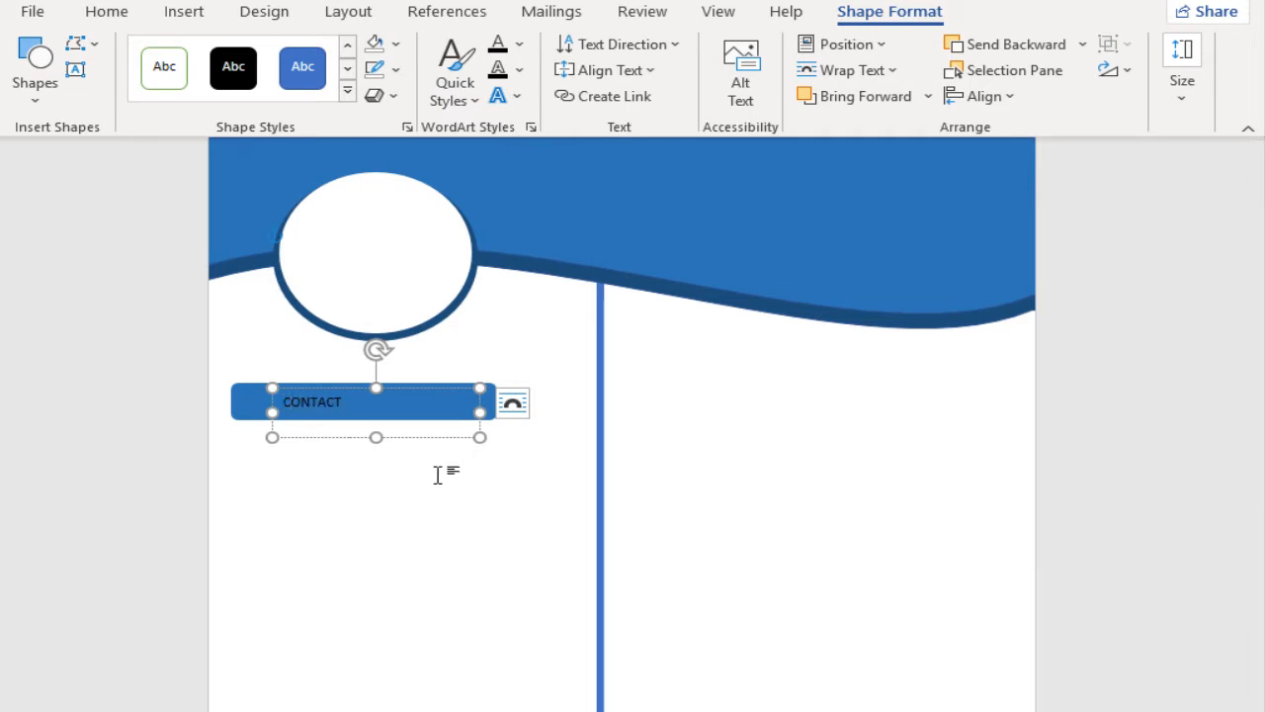
double_click(312, 402)
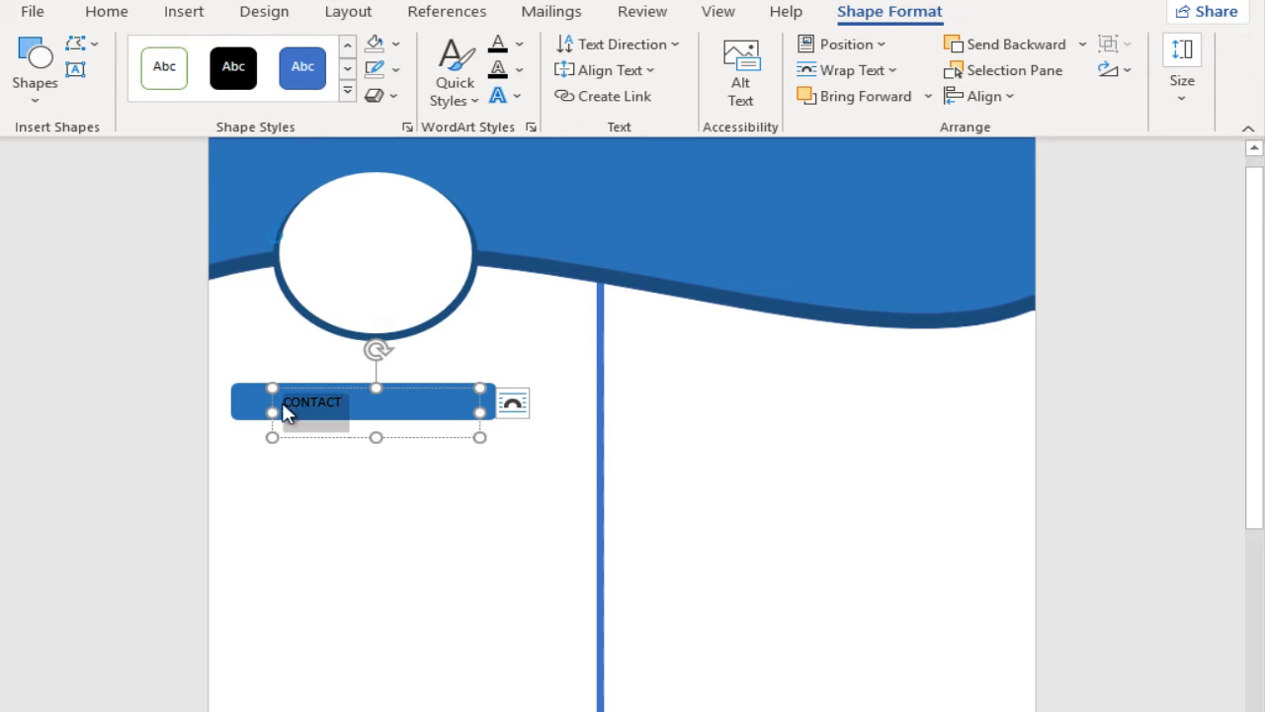
click(300, 365)
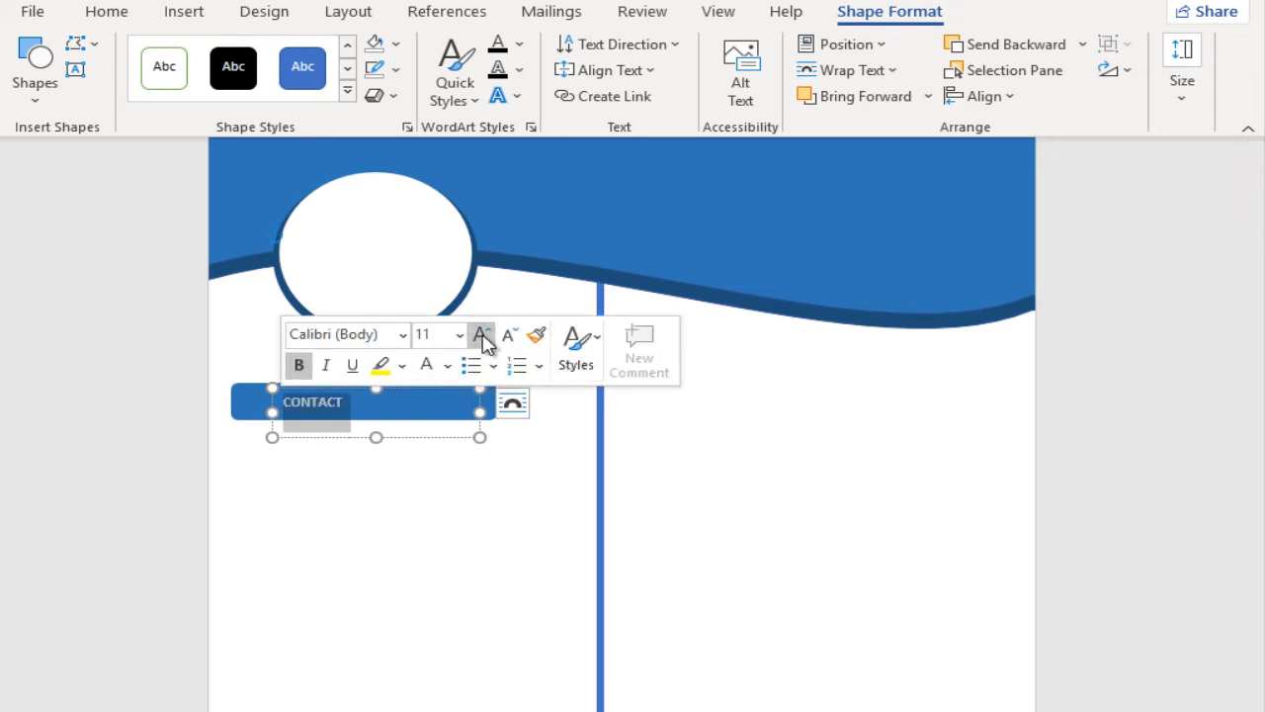
click(482, 334)
click(481, 334)
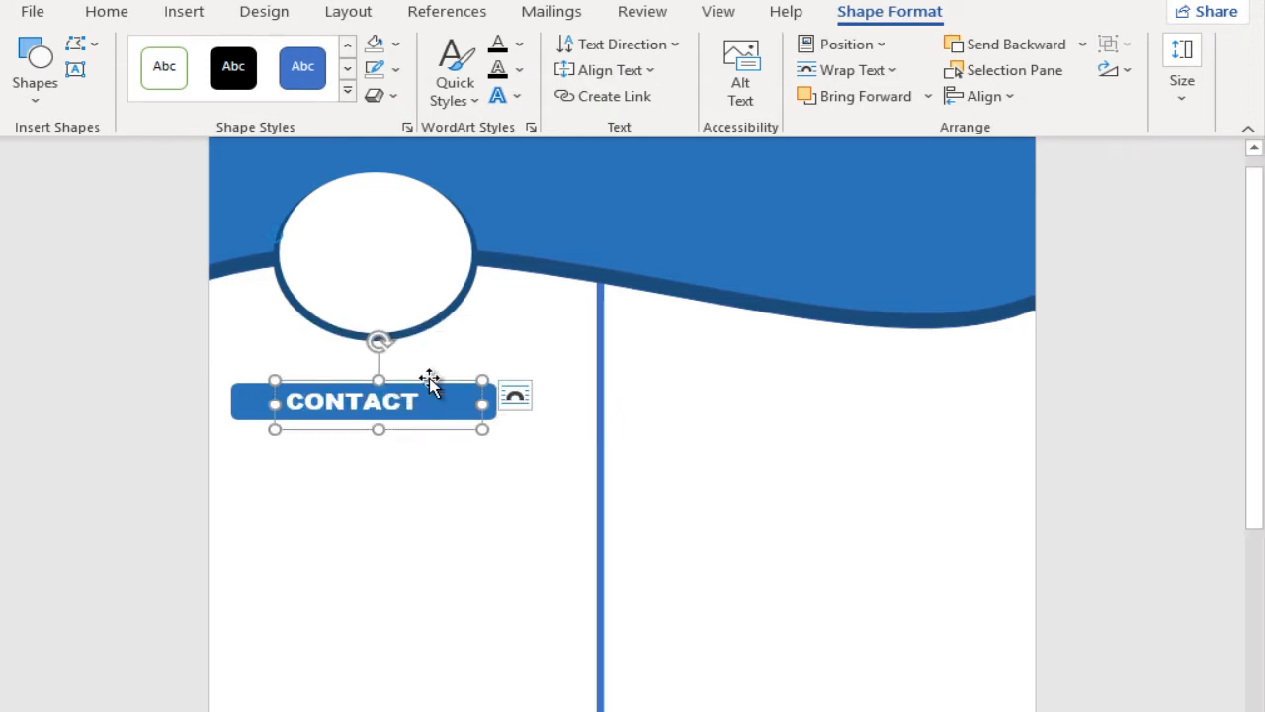
scroll(429, 378, down, 2)
scroll(427, 374, up, 1)
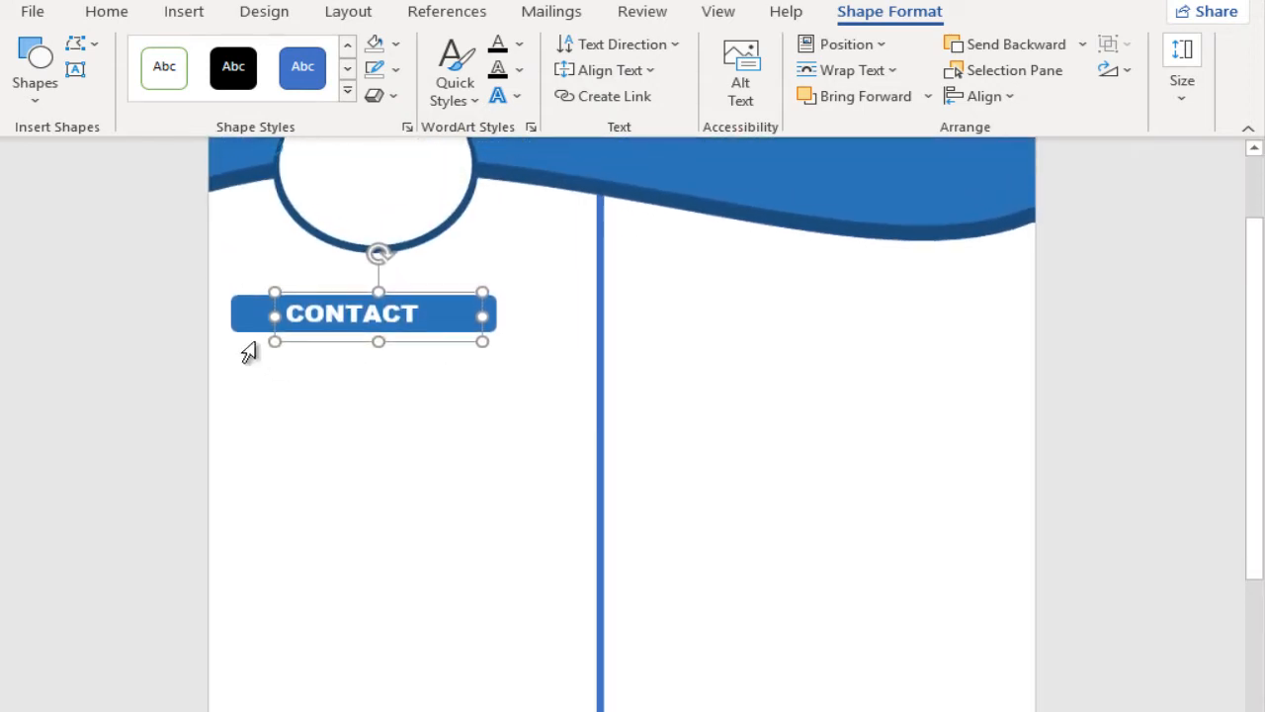
Step: Draw a small rounded rectangle below the CONTACT bar, aligned with the bar's left edge
click(183, 11)
click(255, 44)
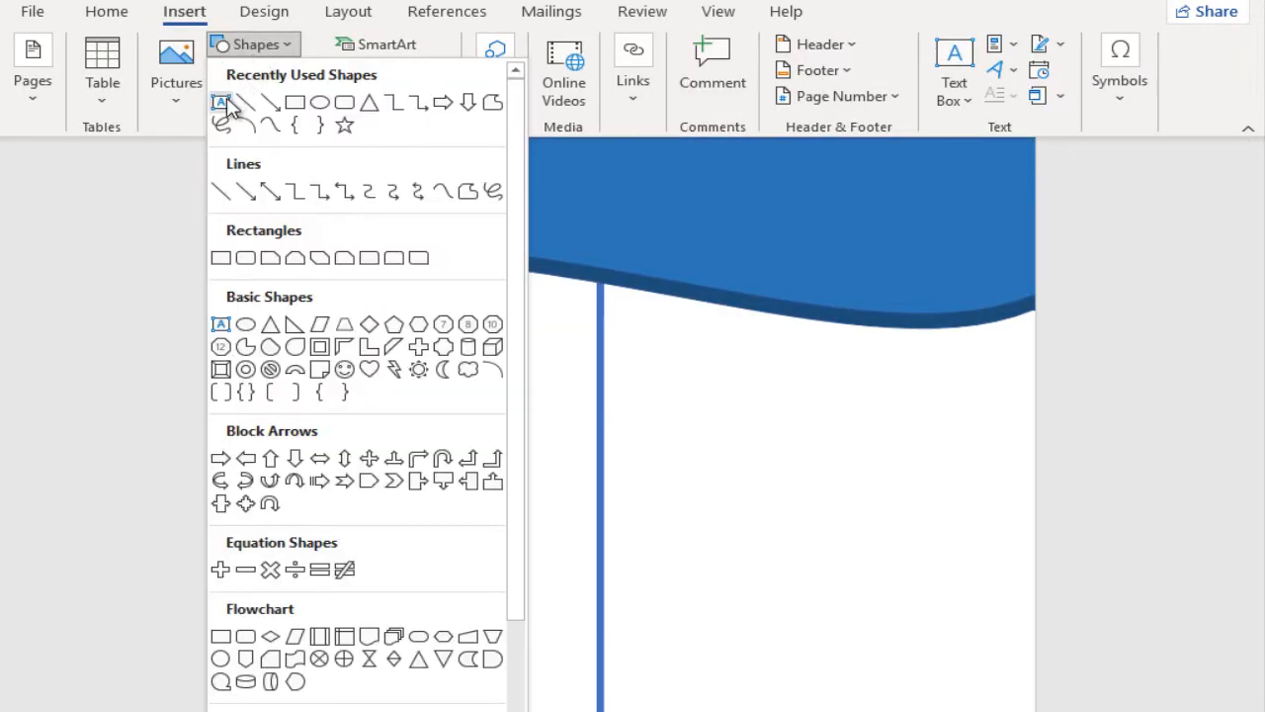
click(343, 103)
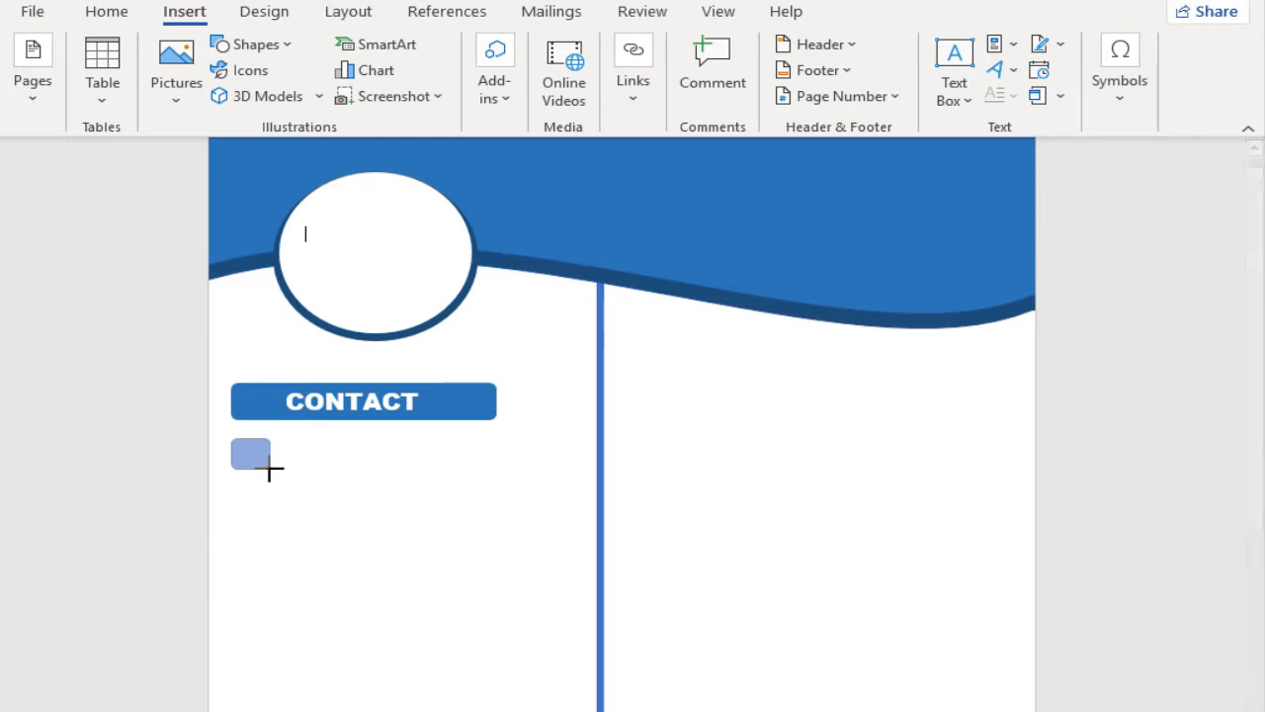
drag(272, 468, 274, 468)
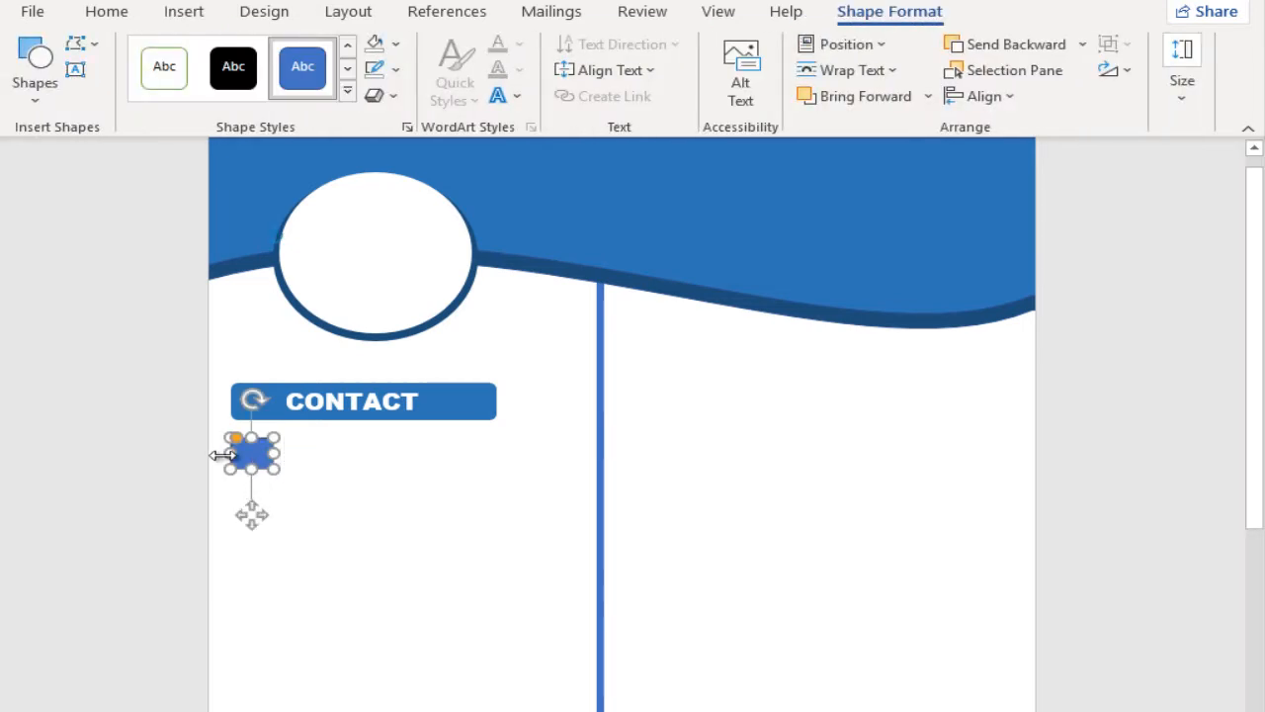
scroll(225, 455, up, 3)
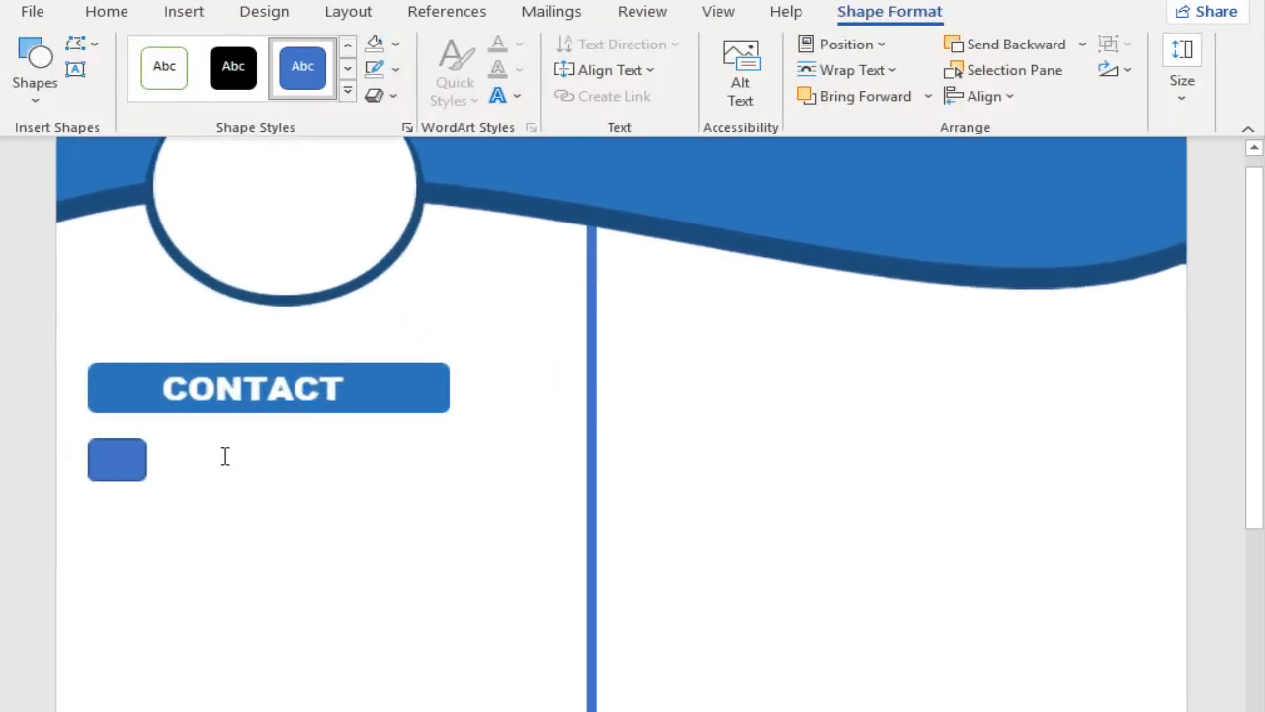
Step: Remove the small rounded rectangle's outline and fill it with the same blue as the CONTACT bar
click(376, 68)
click(420, 316)
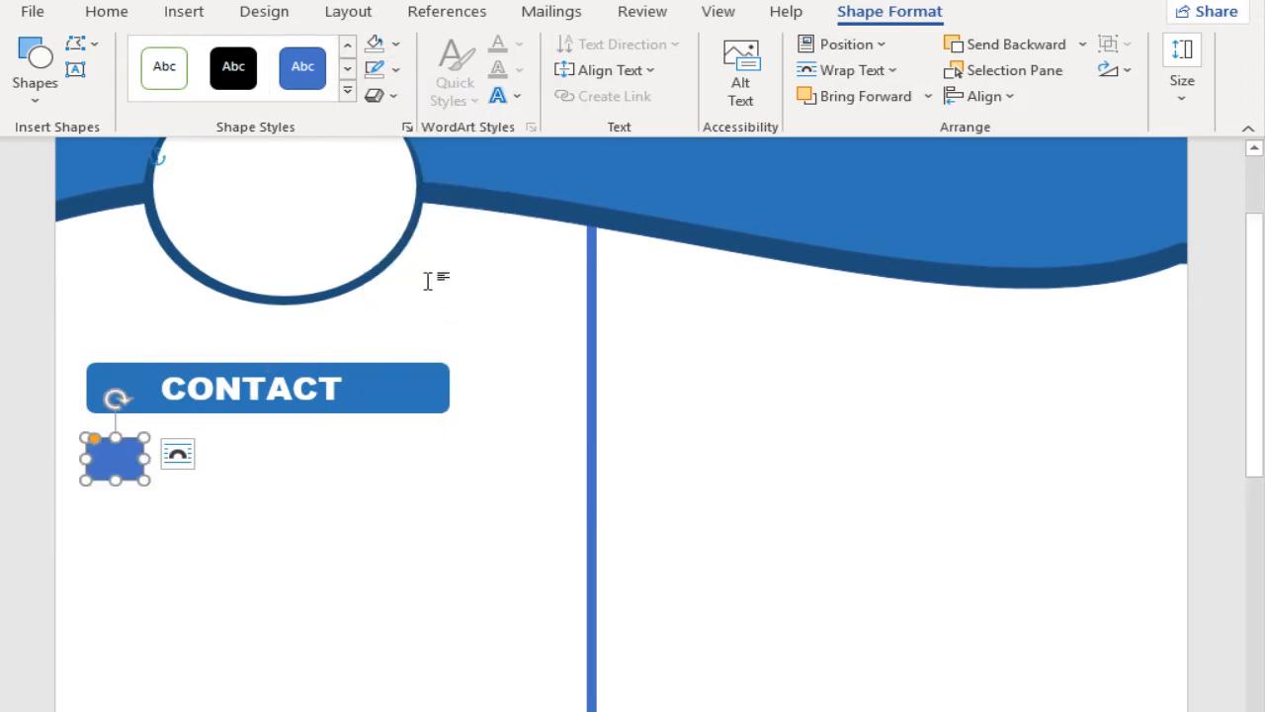
click(395, 45)
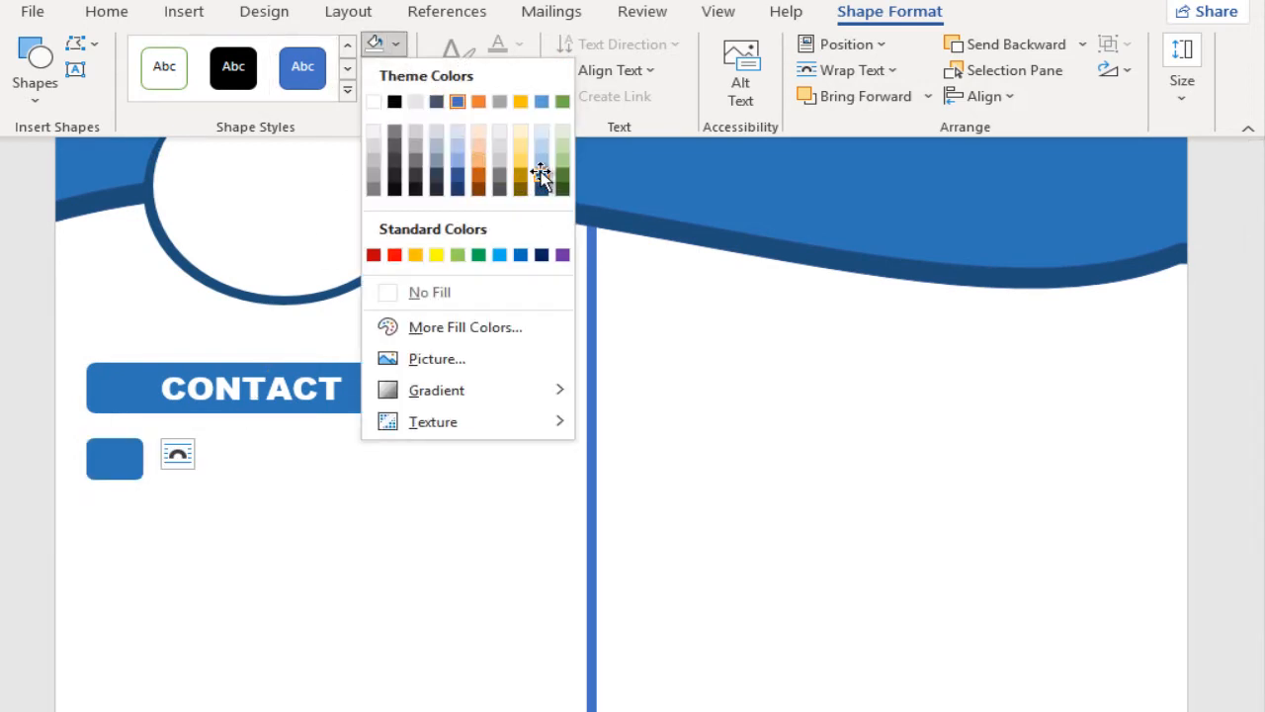
click(540, 175)
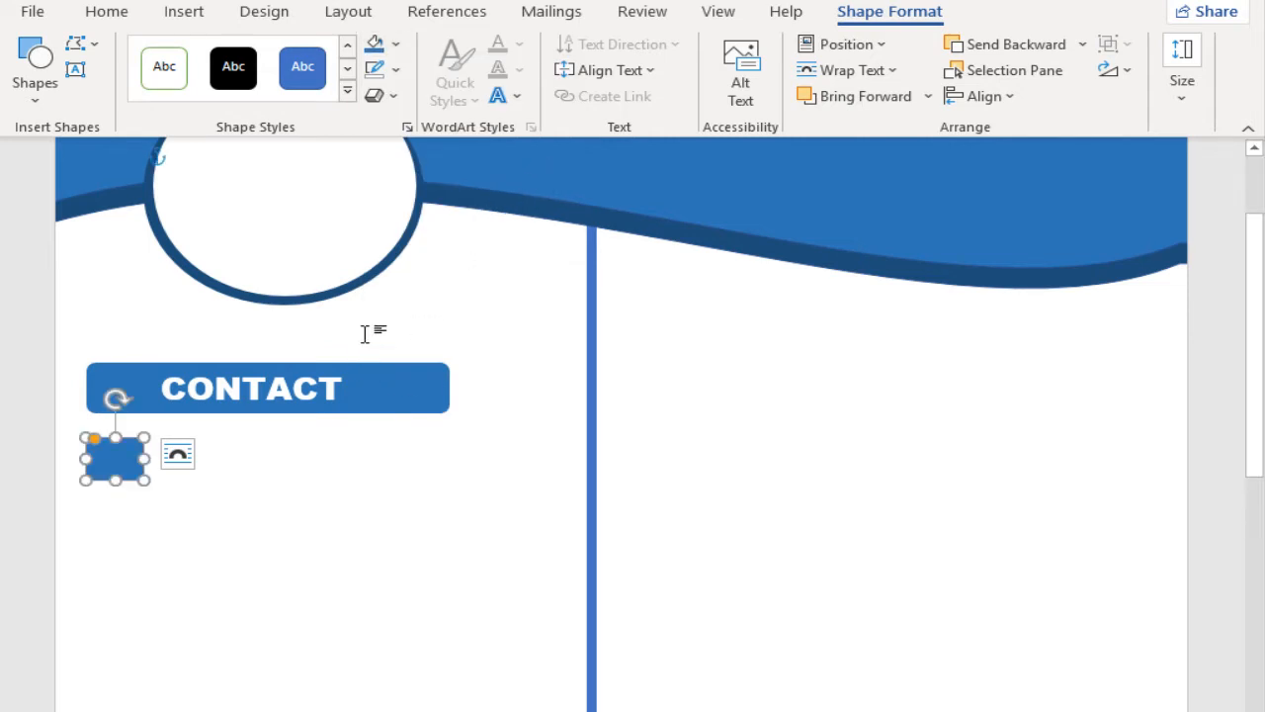
Step: Draw a slightly smaller rounded rectangle inside the small blue one under the CONTACT bar
click(41, 81)
click(120, 153)
click(54, 87)
click(123, 154)
drag(83, 437, 146, 481)
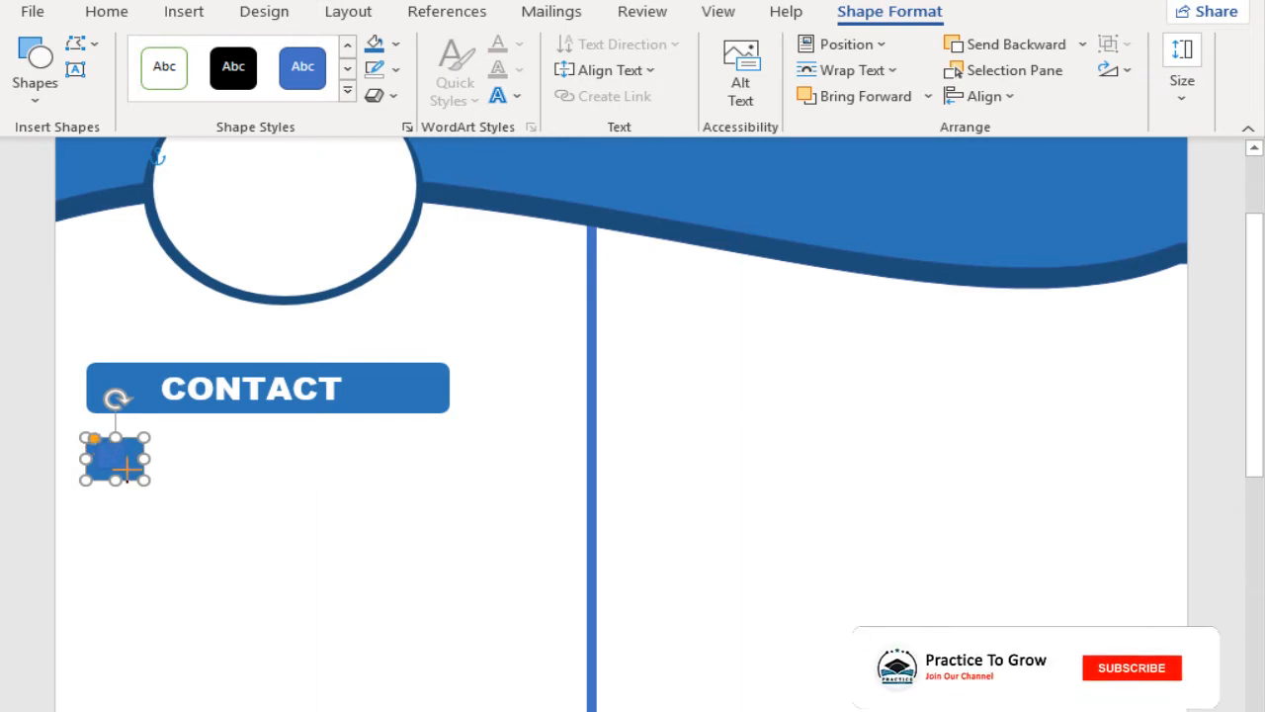
drag(130, 475, 131, 476)
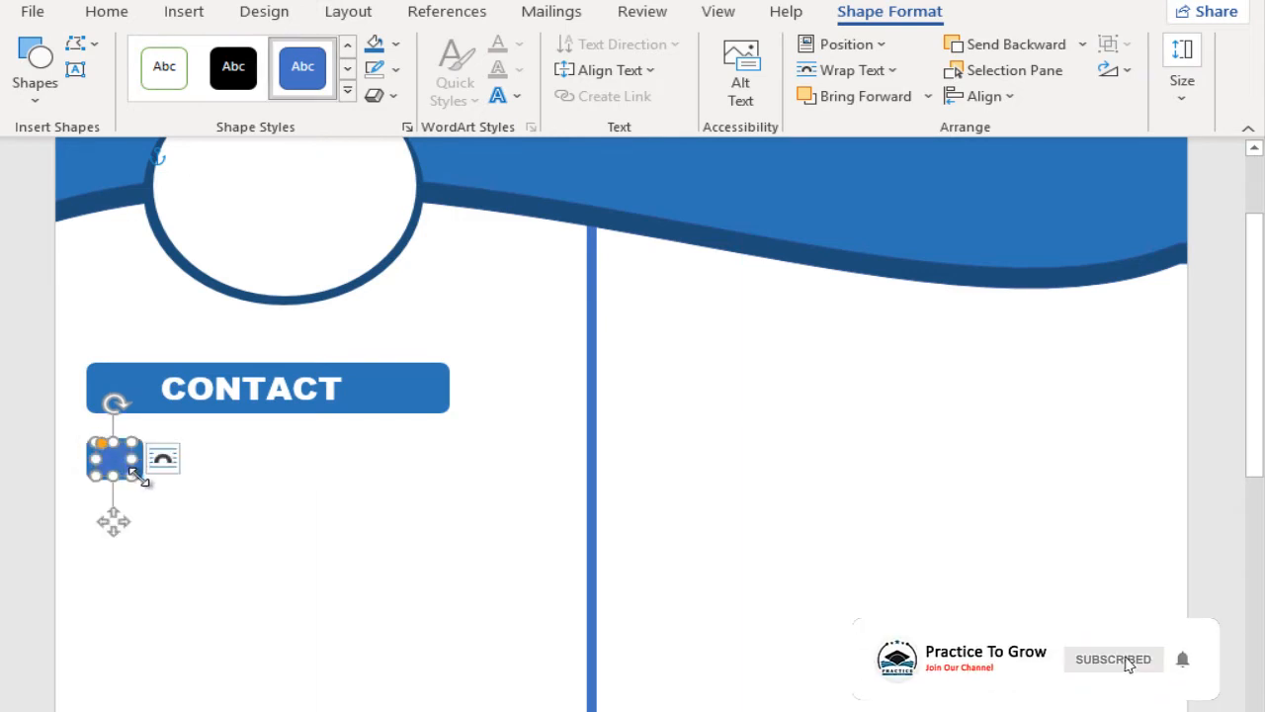
Step: Remove the inner rectangle's outline and fill it with the phone_26px picture from the Icons folder
click(395, 69)
mouse_move(424, 385)
click(415, 318)
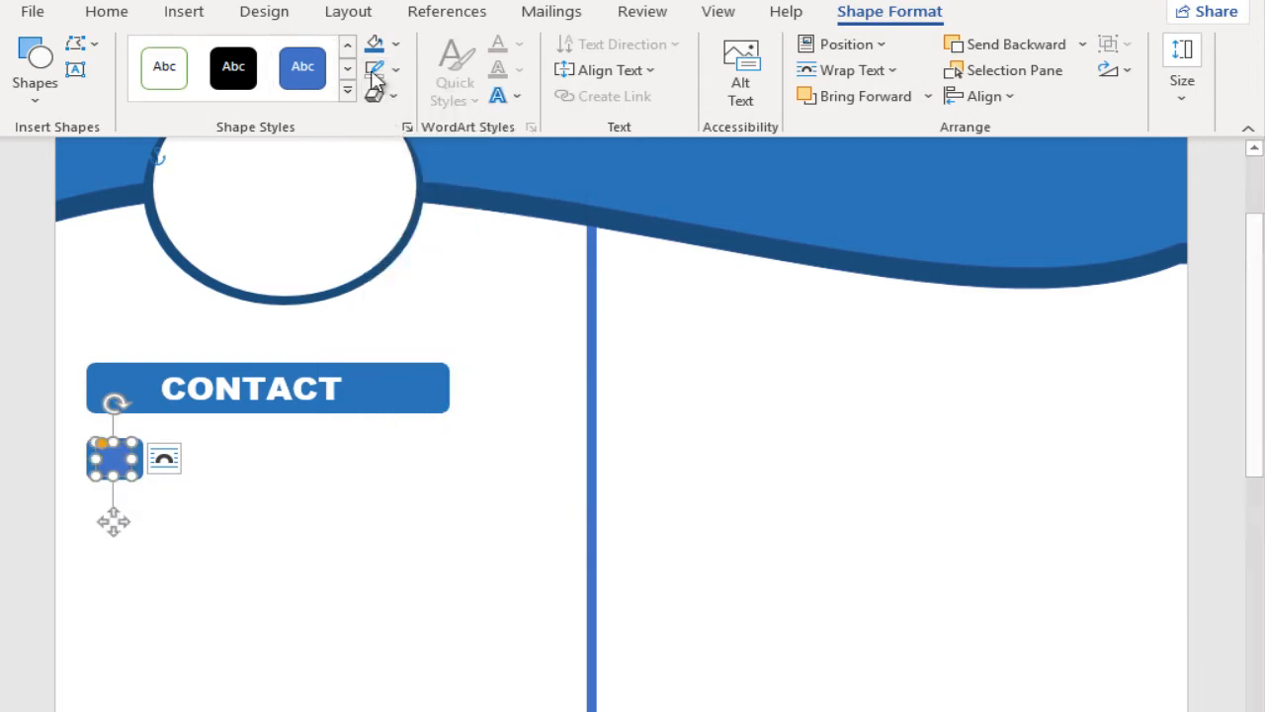
click(397, 45)
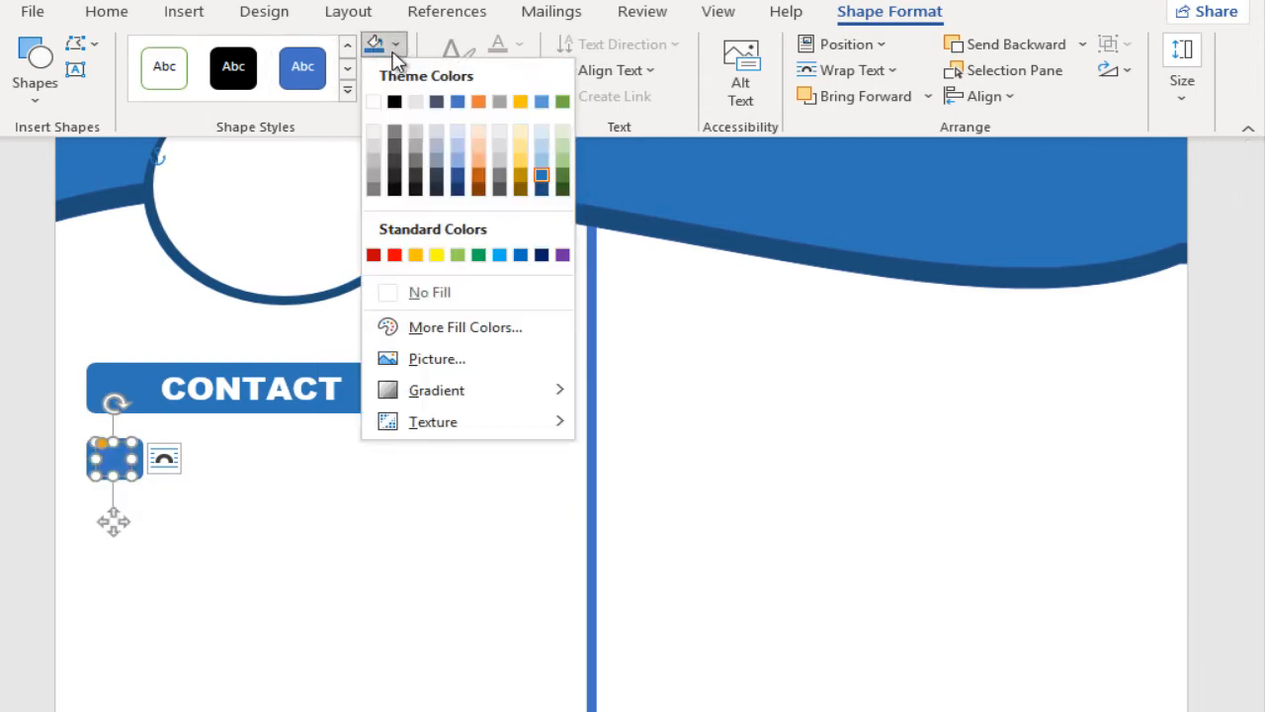
click(425, 359)
click(444, 338)
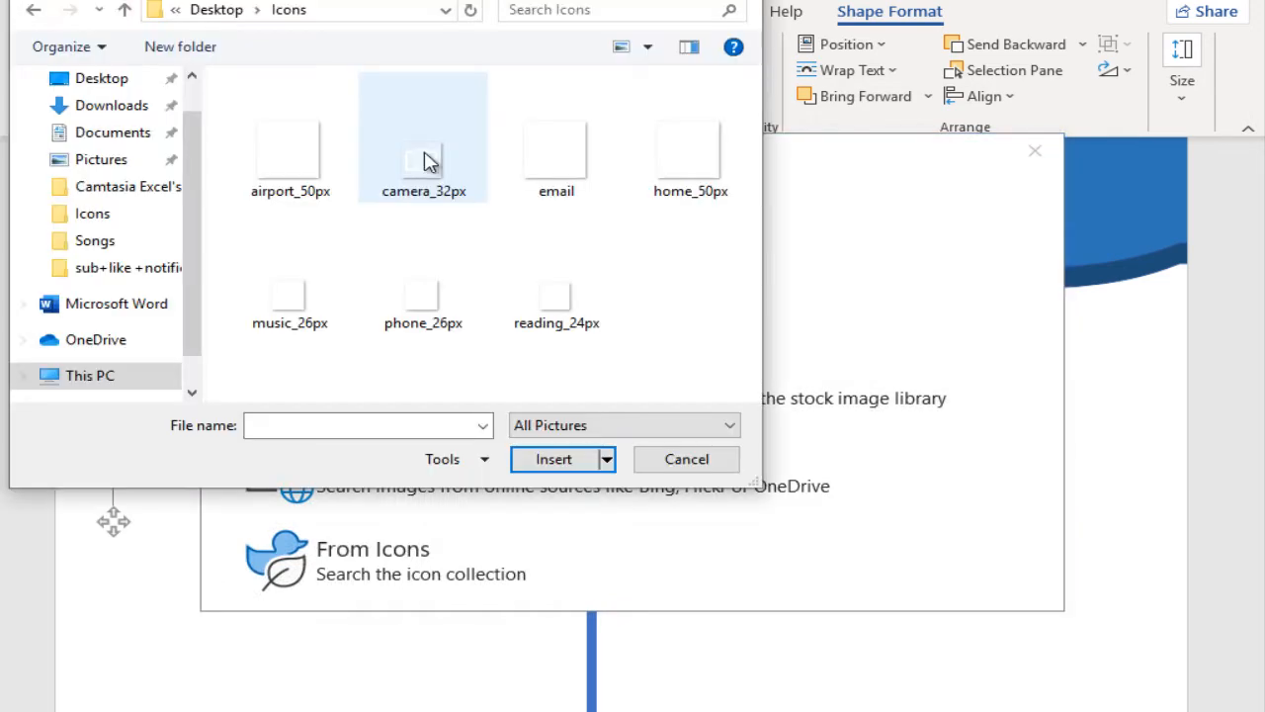
double_click(395, 323)
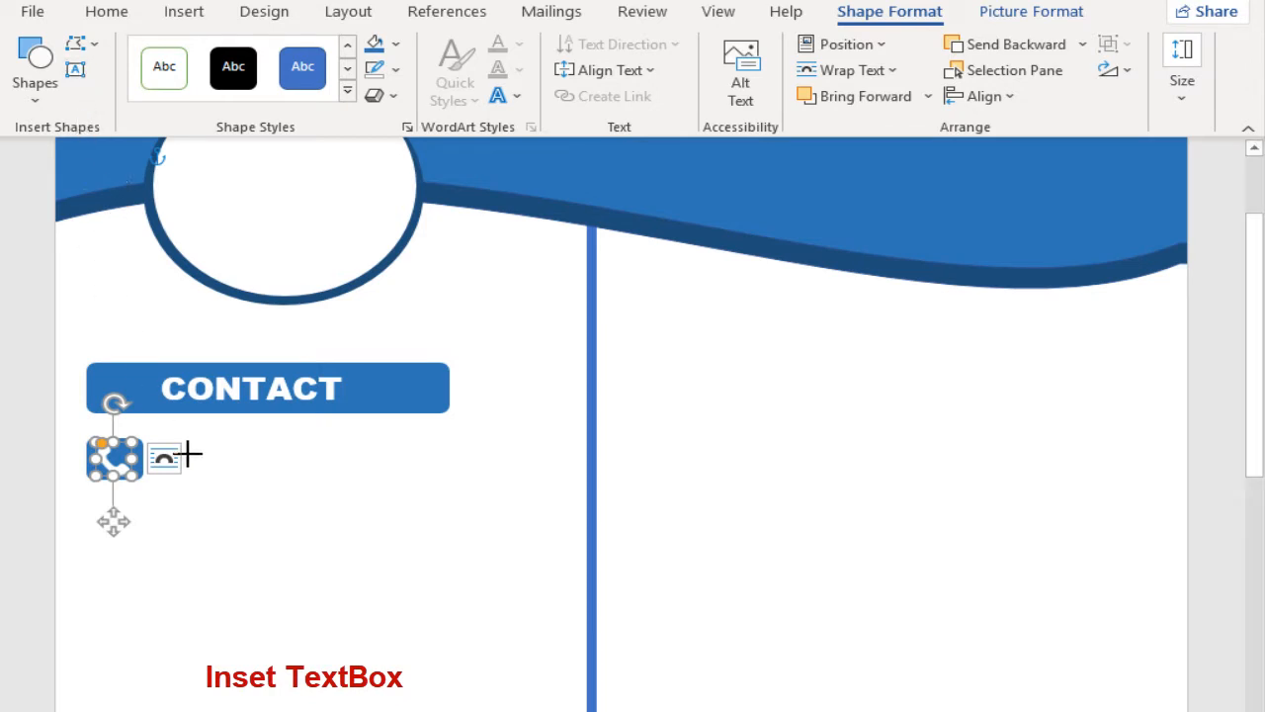
Step: Place a text box close beside the phone icon, as wide as the CONTACT bar's text area, with no fill and no outline
mouse_move(193, 446)
mouse_down()
mouse_move(441, 503)
mouse_move(494, 478)
mouse_up()
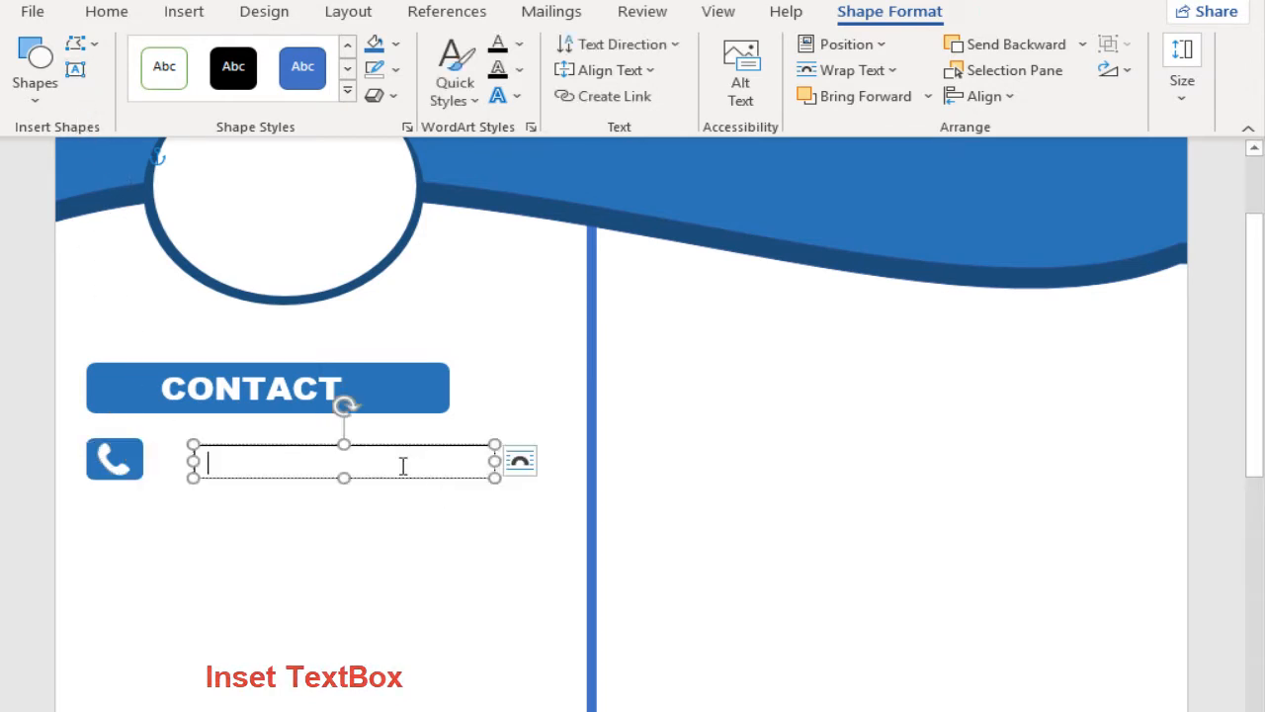
drag(383, 447, 345, 444)
click(395, 44)
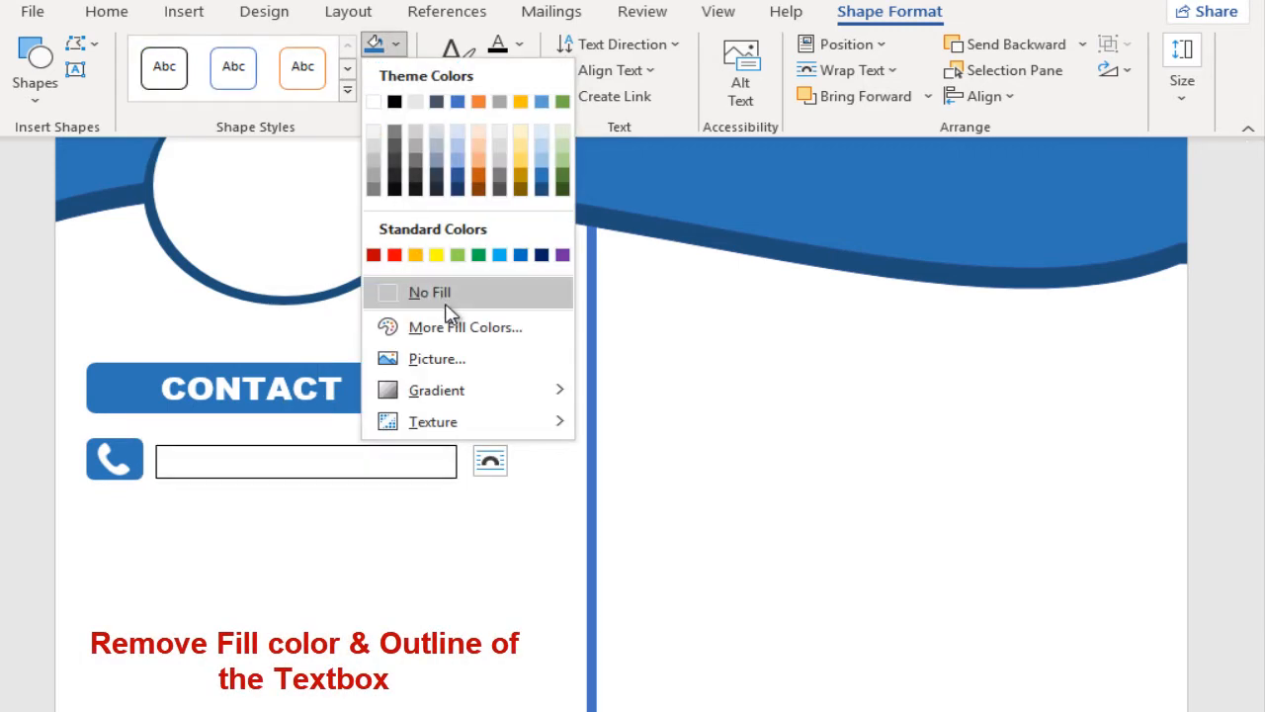
click(443, 293)
click(395, 71)
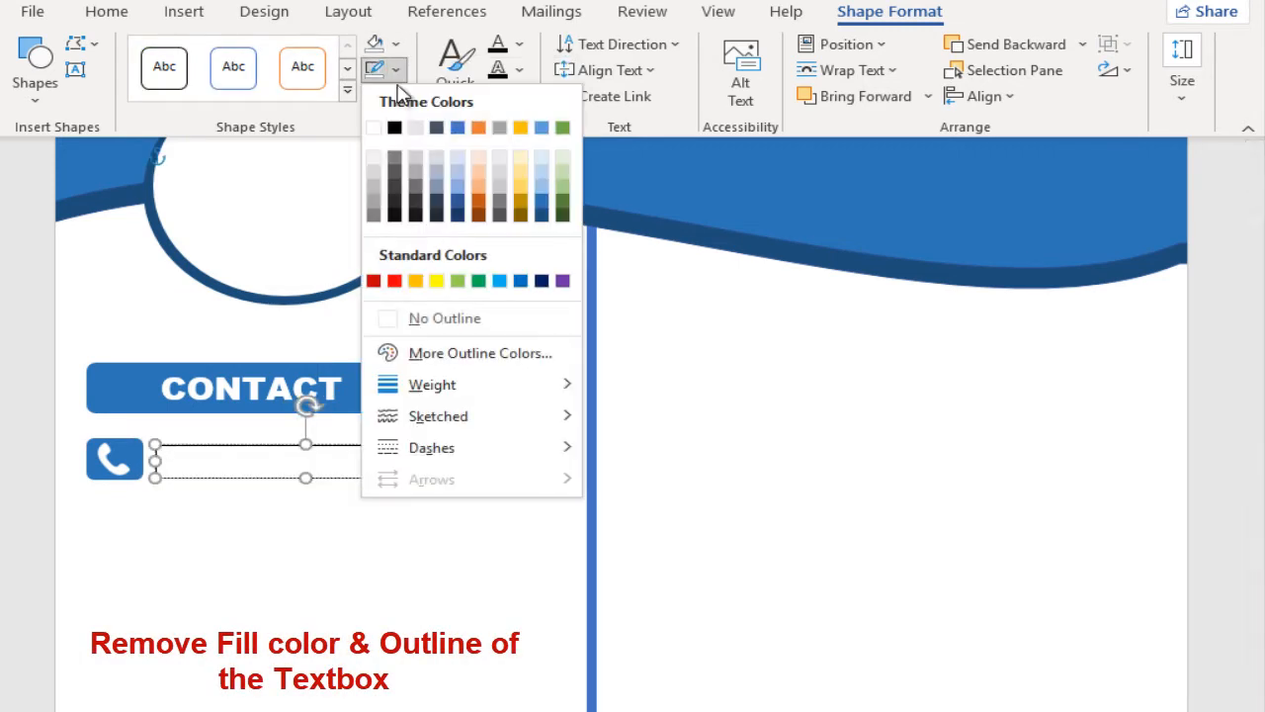
click(435, 316)
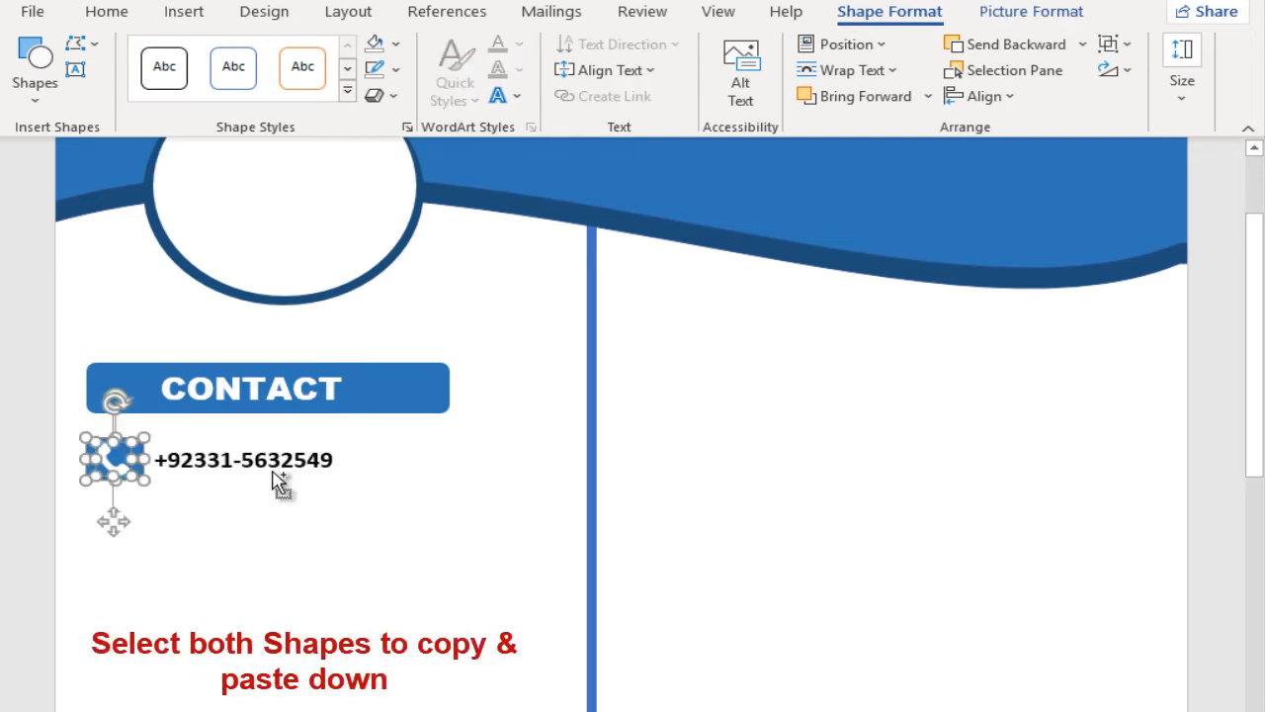
Step: Fill in the phone number in bold and copy the icon with its text box into two more rows below
shift+click(280, 481)
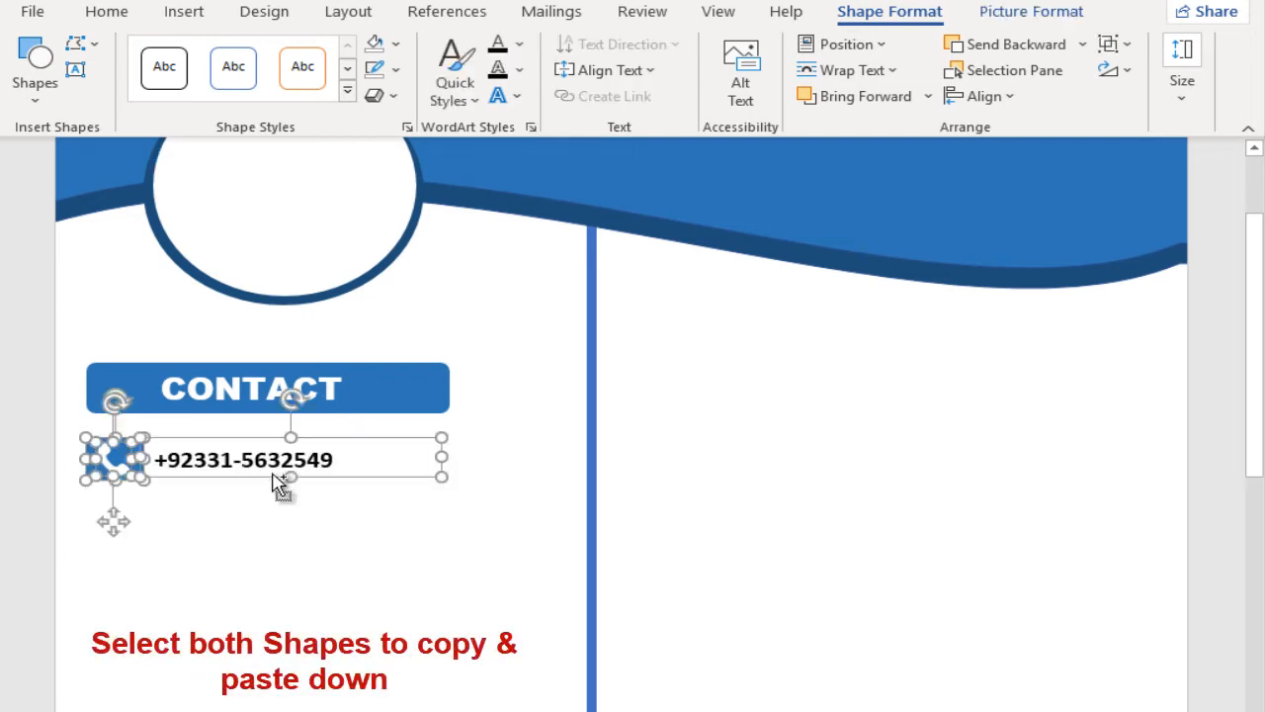
drag(269, 477, 265, 596)
click(238, 526)
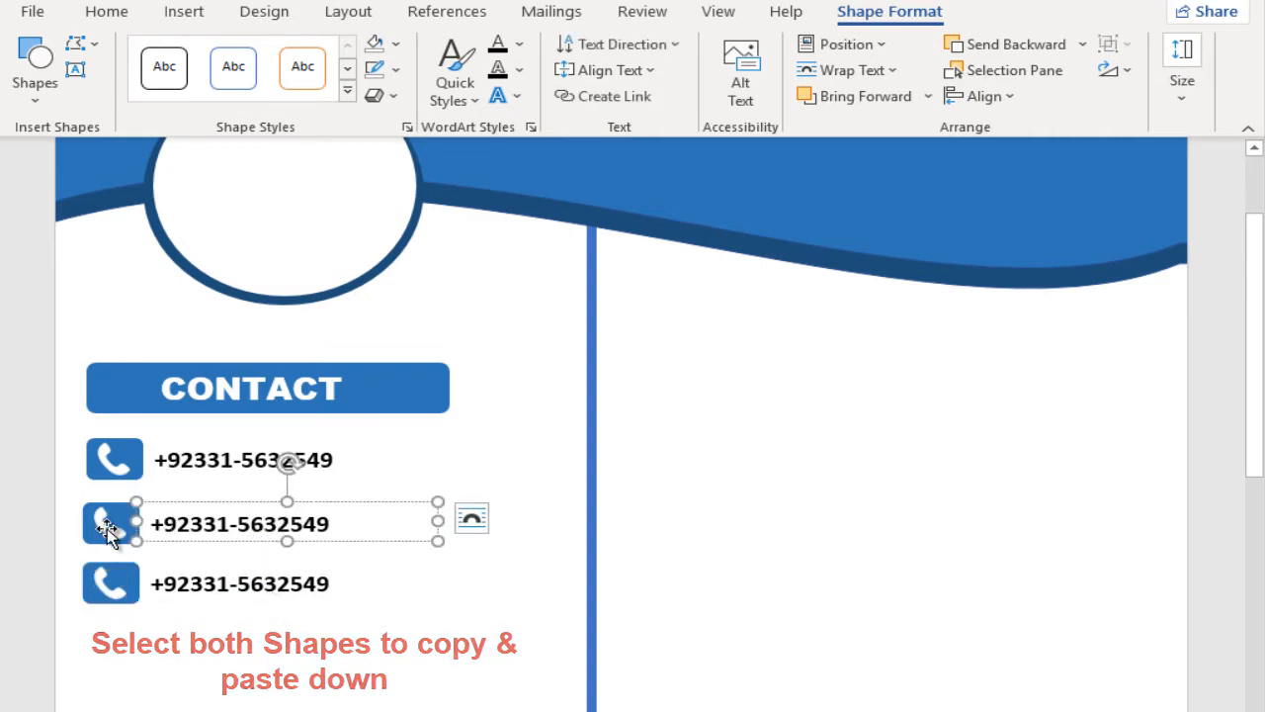
Step: Replace the picture fill of the second contact row's icon with the email picture from the Icons folder
click(107, 528)
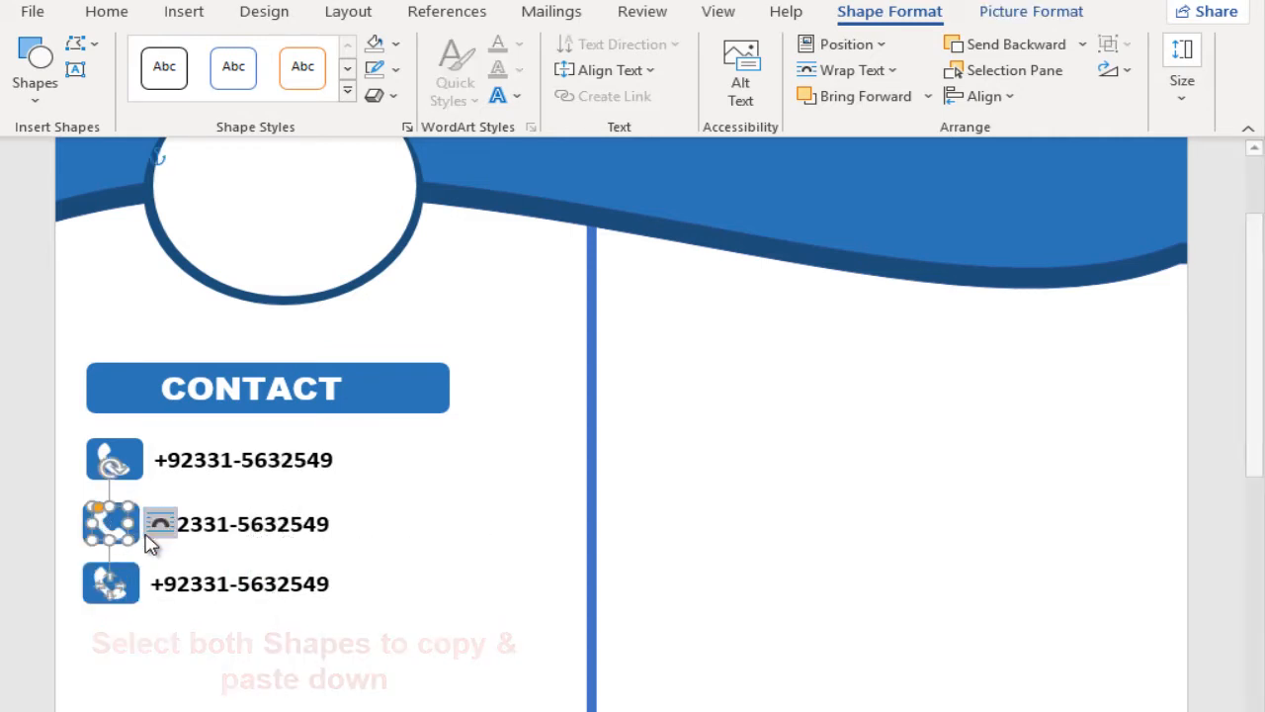
click(397, 45)
click(464, 357)
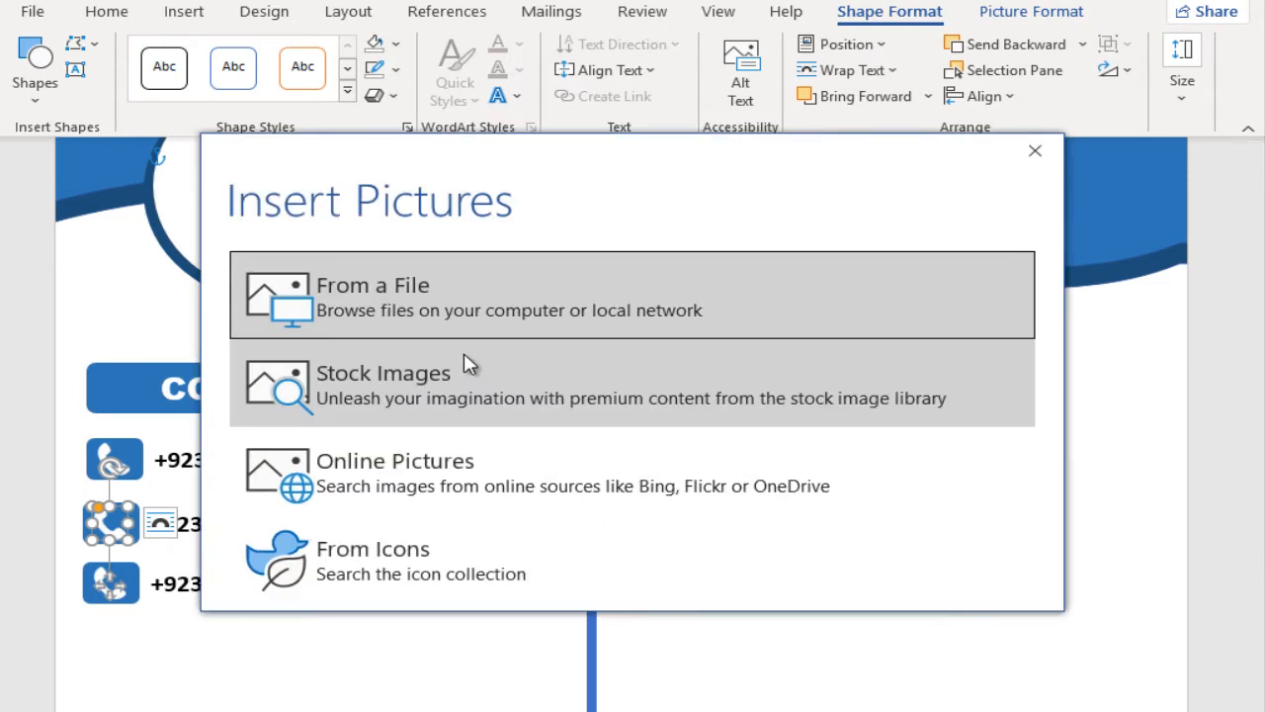
click(443, 293)
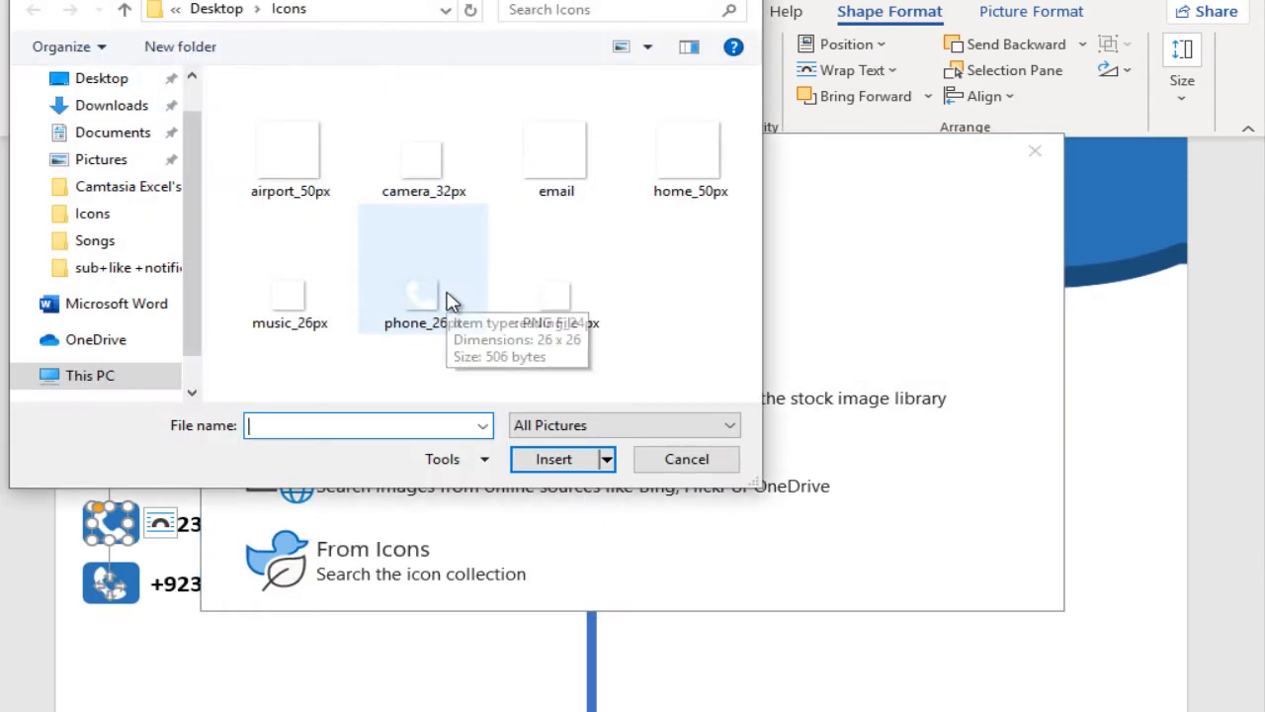
click(539, 187)
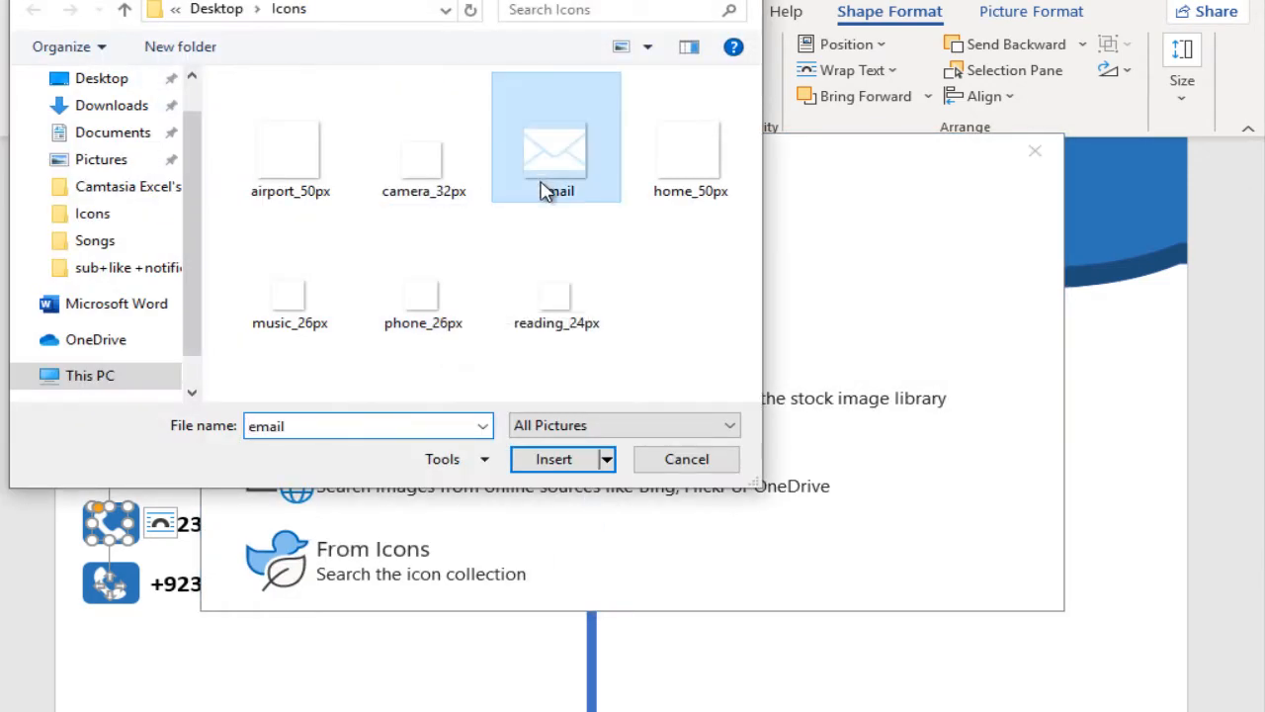
click(544, 460)
Step: Replace the second row's phone number with the contact's e-mail address and resize the text box to fit it
click(279, 524)
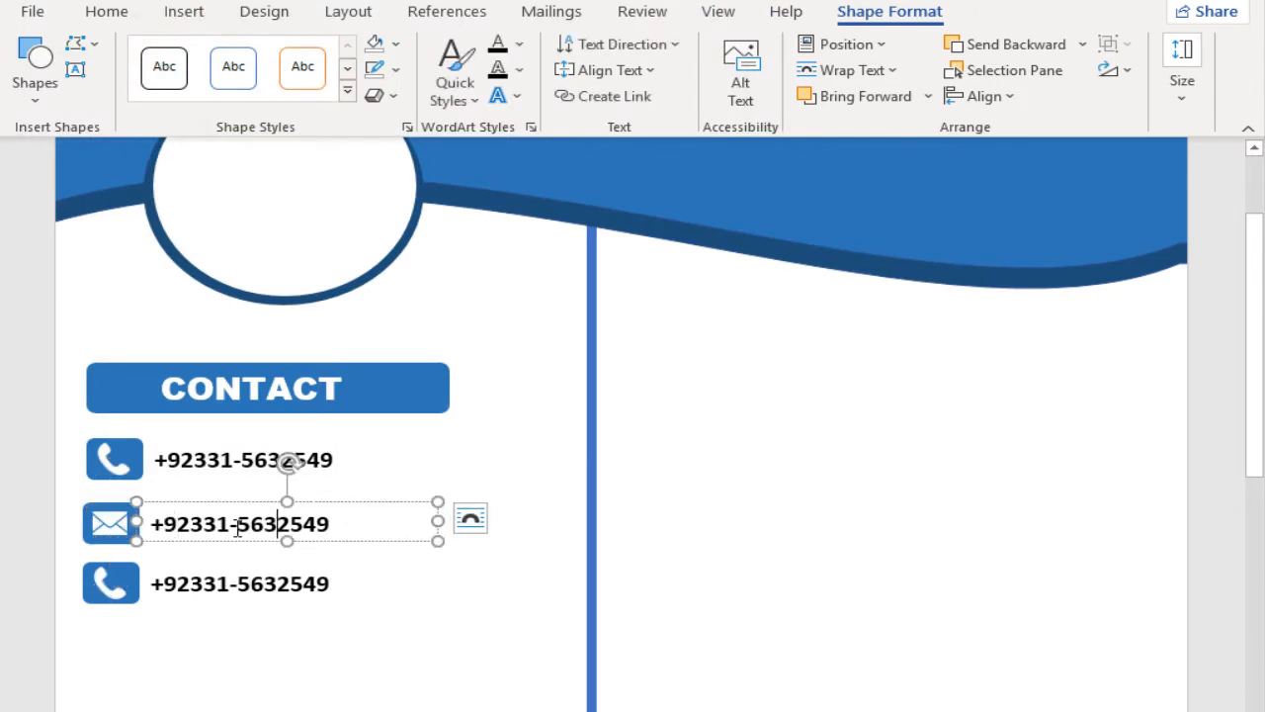
drag(156, 524, 332, 525)
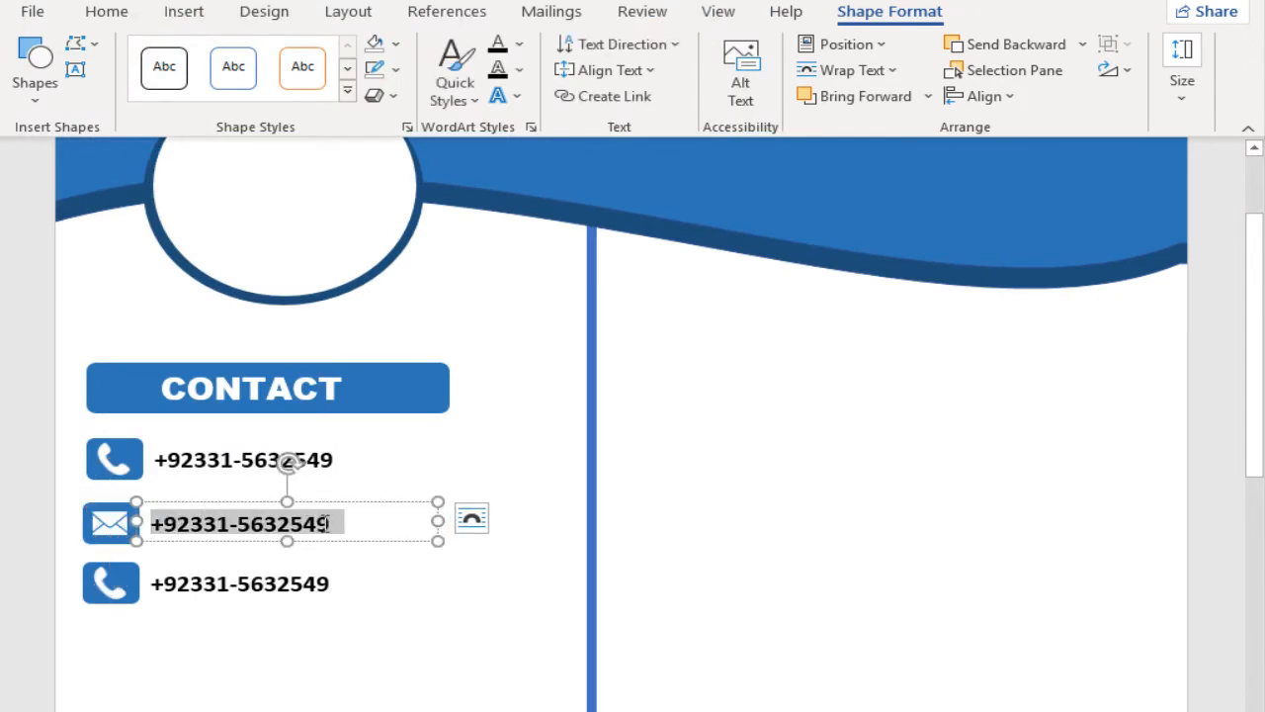
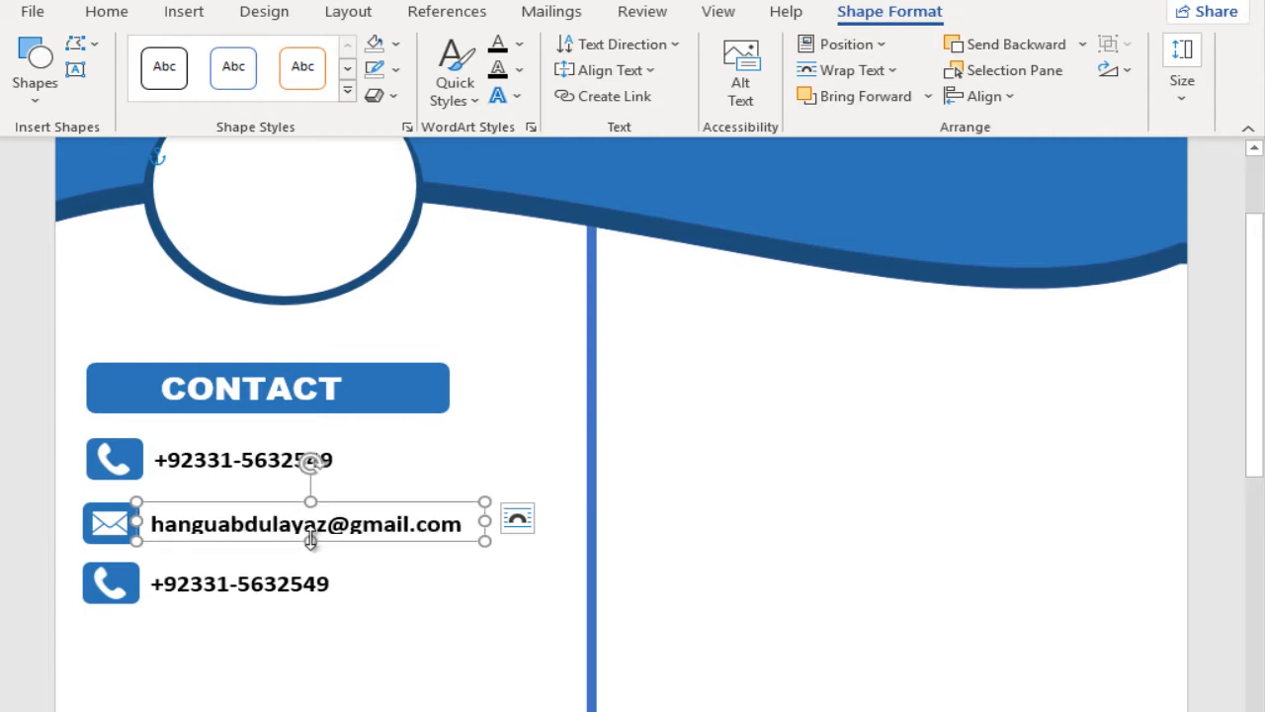
drag(309, 541, 310, 539)
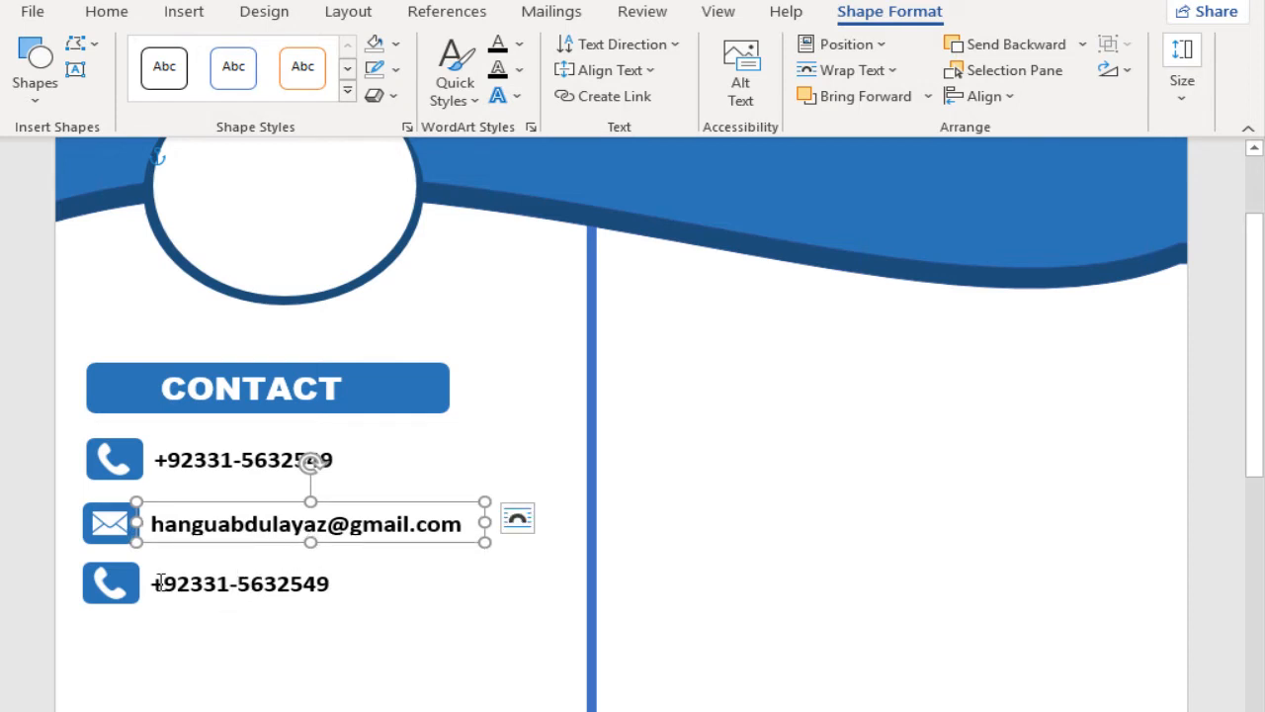
Step: Replace the picture fill of the third contact row's icon with the home_50px picture from the Icons folder
click(99, 578)
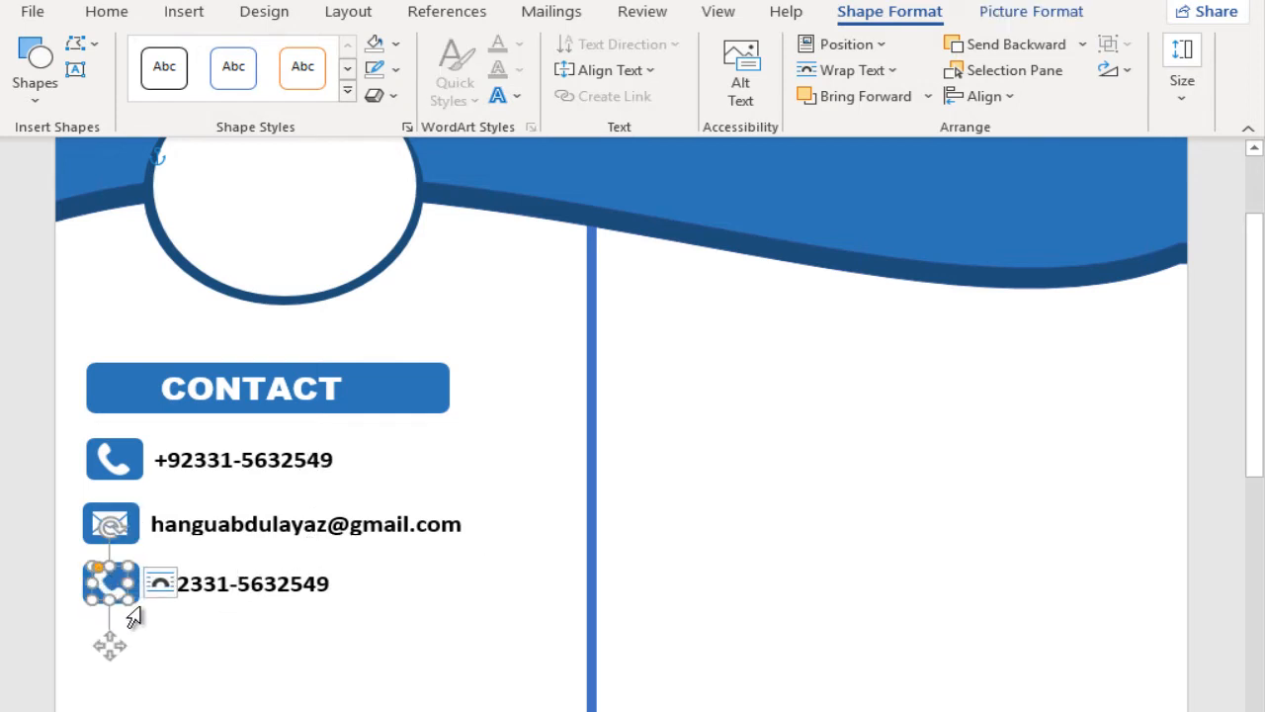
click(395, 44)
click(421, 359)
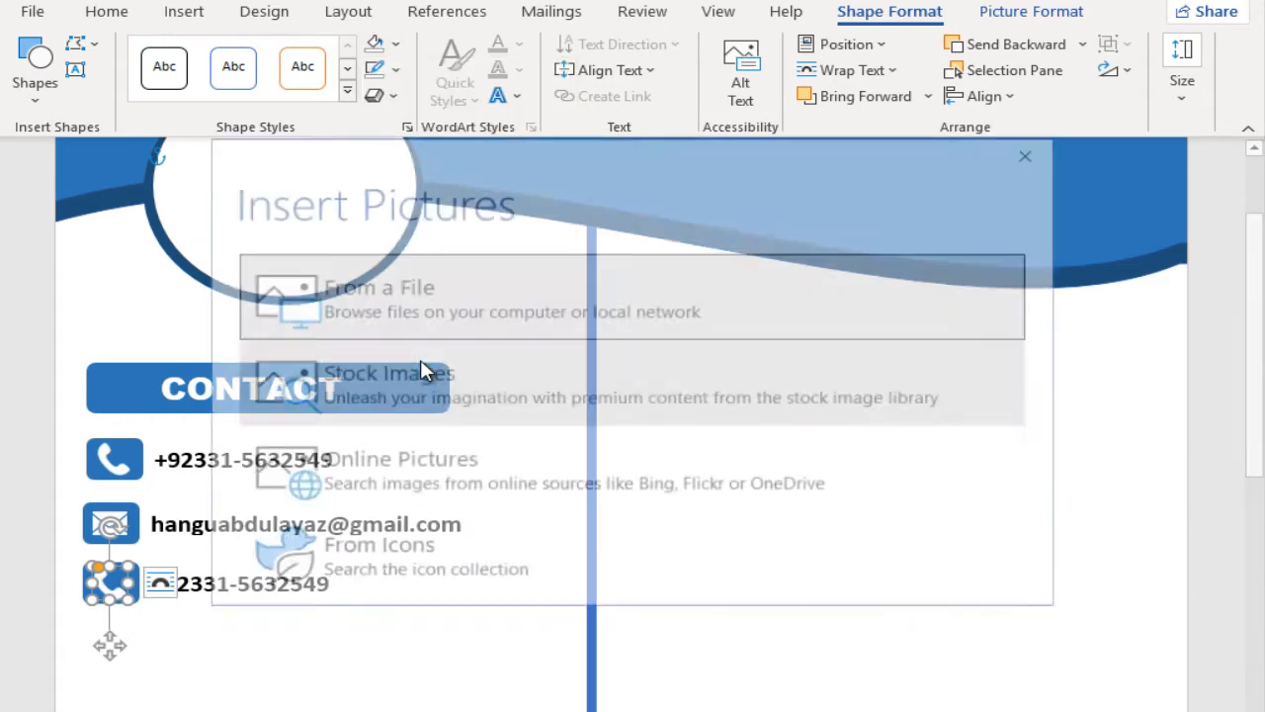
click(415, 285)
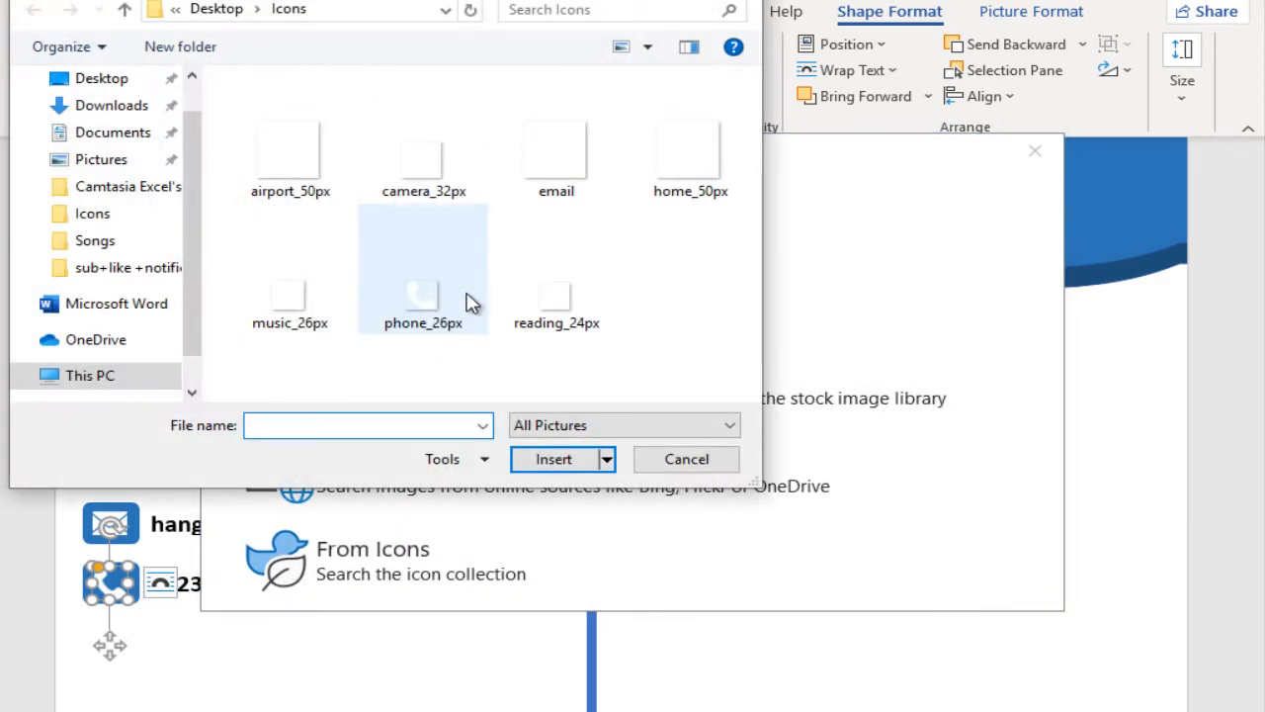
double_click(708, 164)
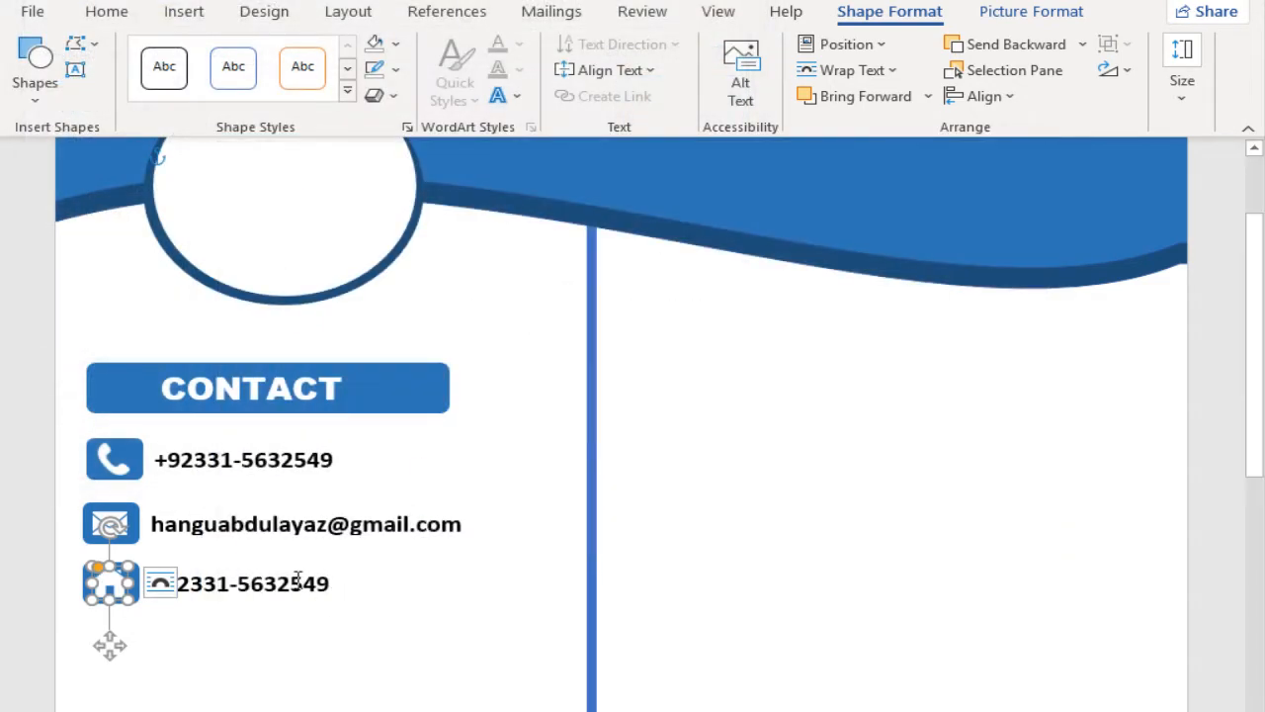
Step: Replace the phone number in the third contact row with the contact's address
click(297, 581)
drag(205, 583, 346, 590)
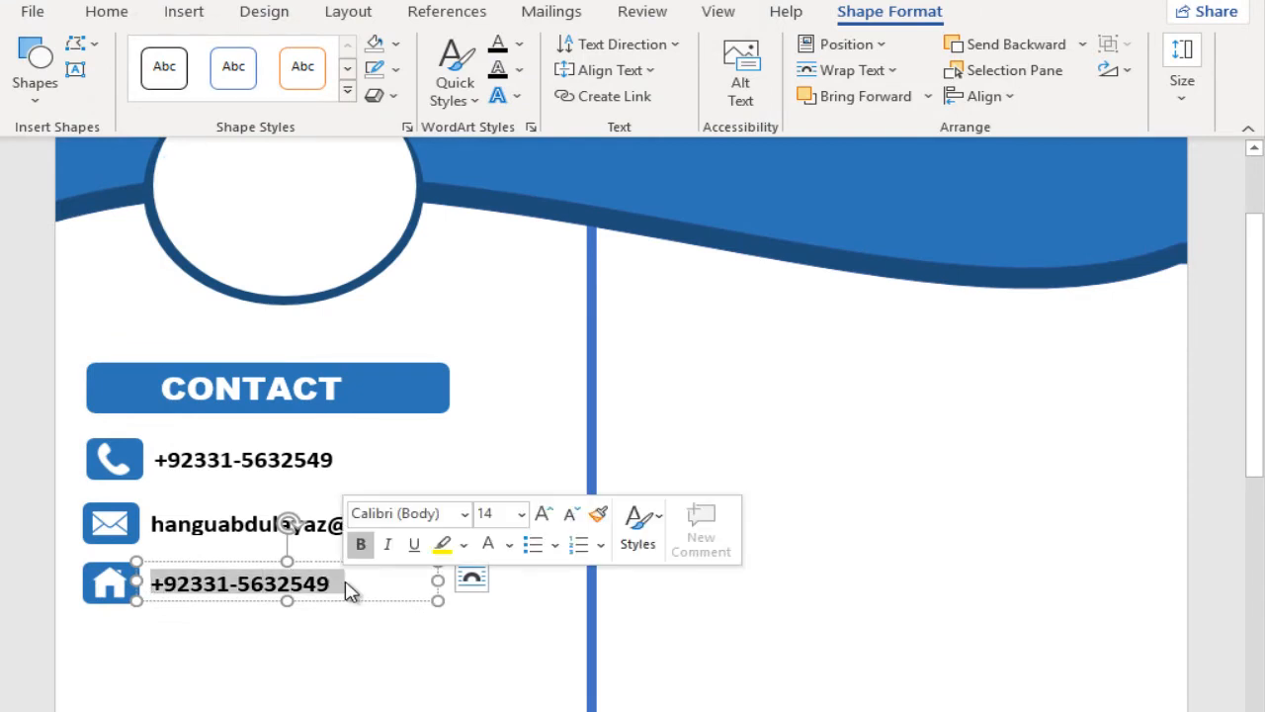
text(HANGU,KP PAKISTAN)
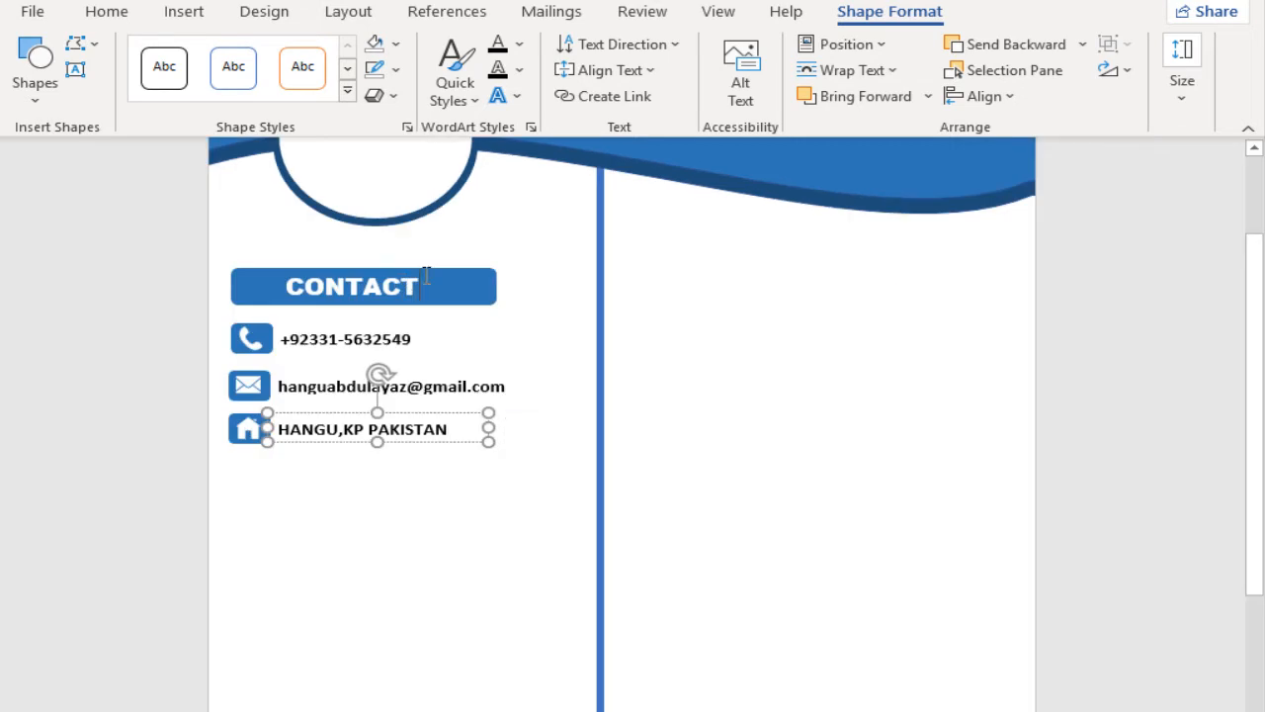
Step: Copy the CONTACT bar with its heading text below the contact rows and retitle the copy PROFILE
click(426, 280)
ctrl+click(237, 276)
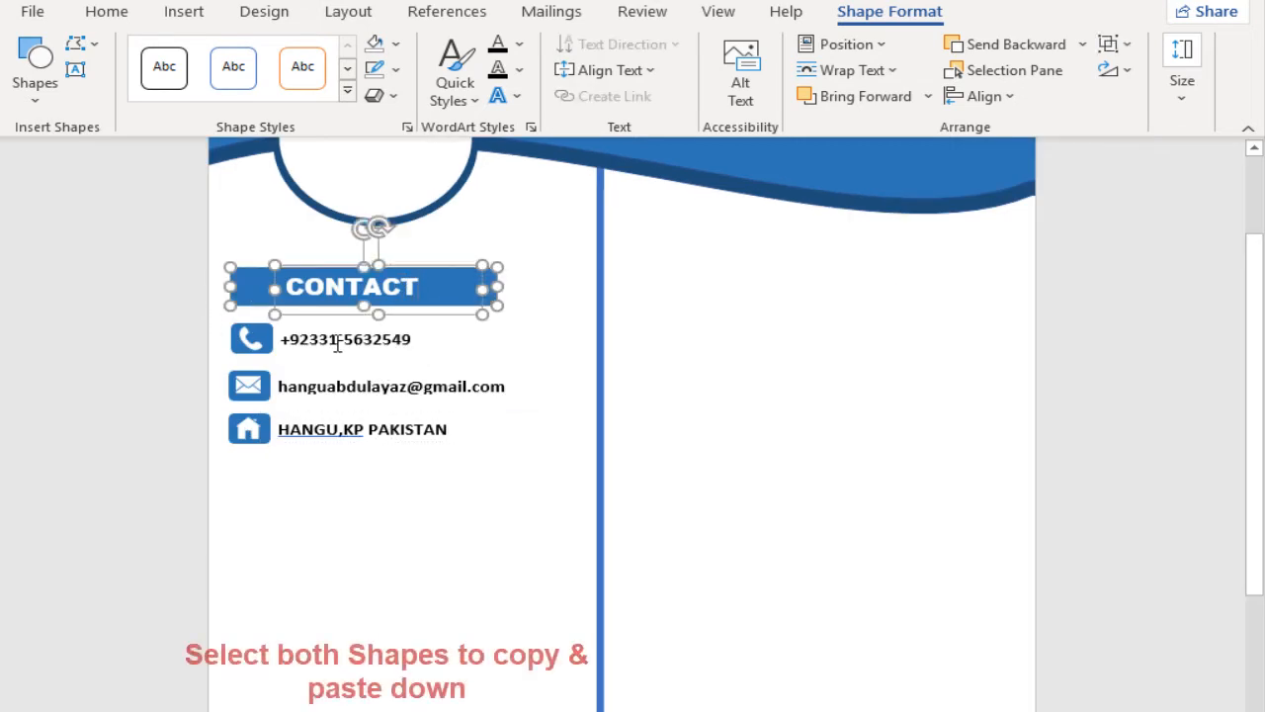
drag(342, 324, 335, 524)
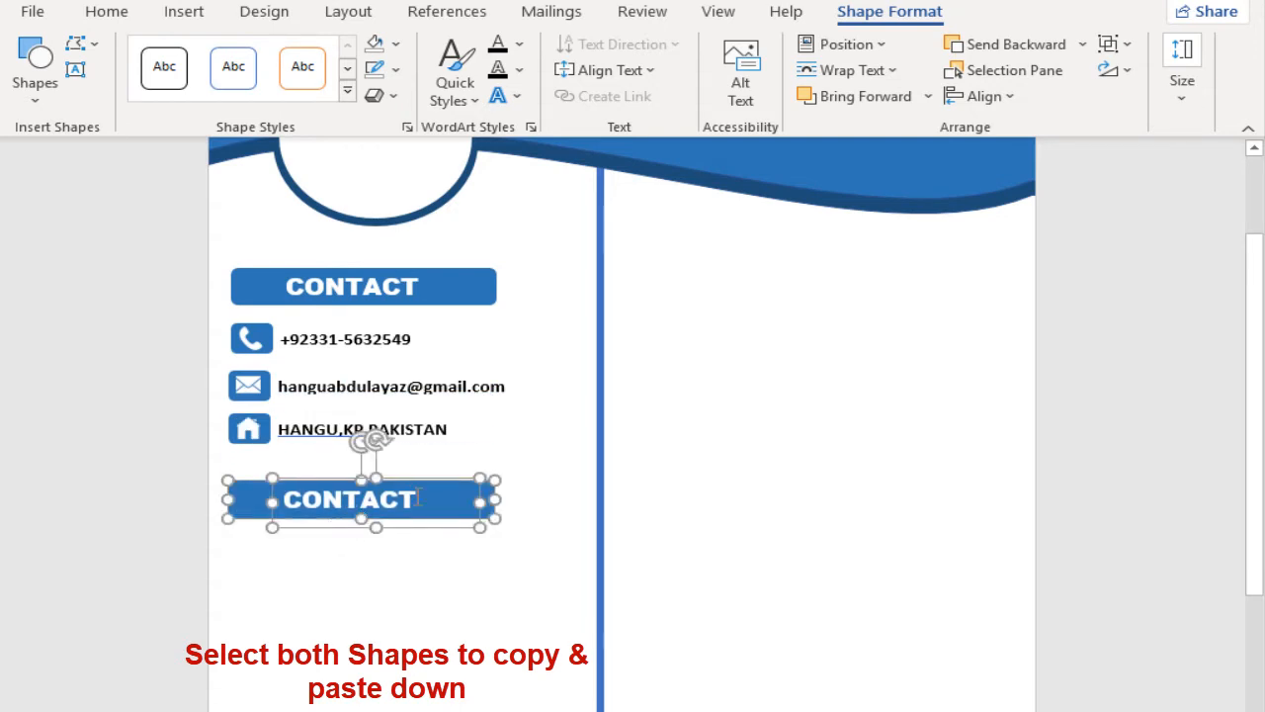
click(341, 504)
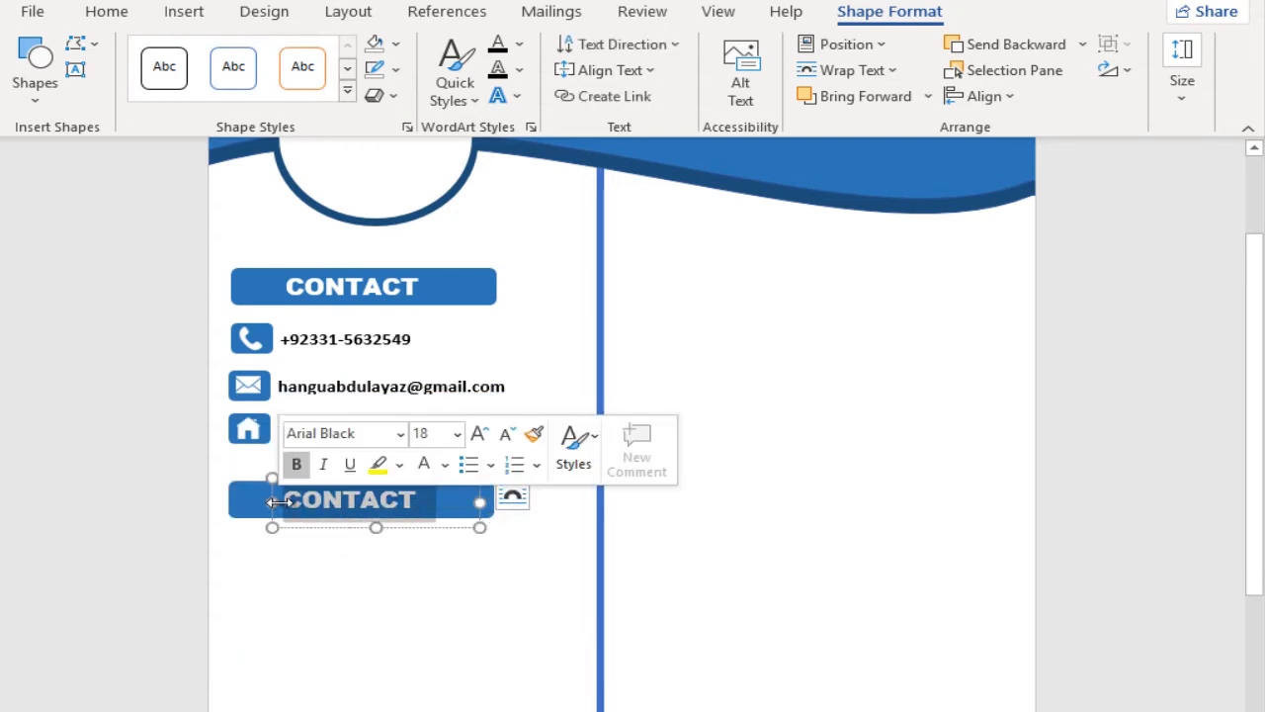
text(PROFILE)
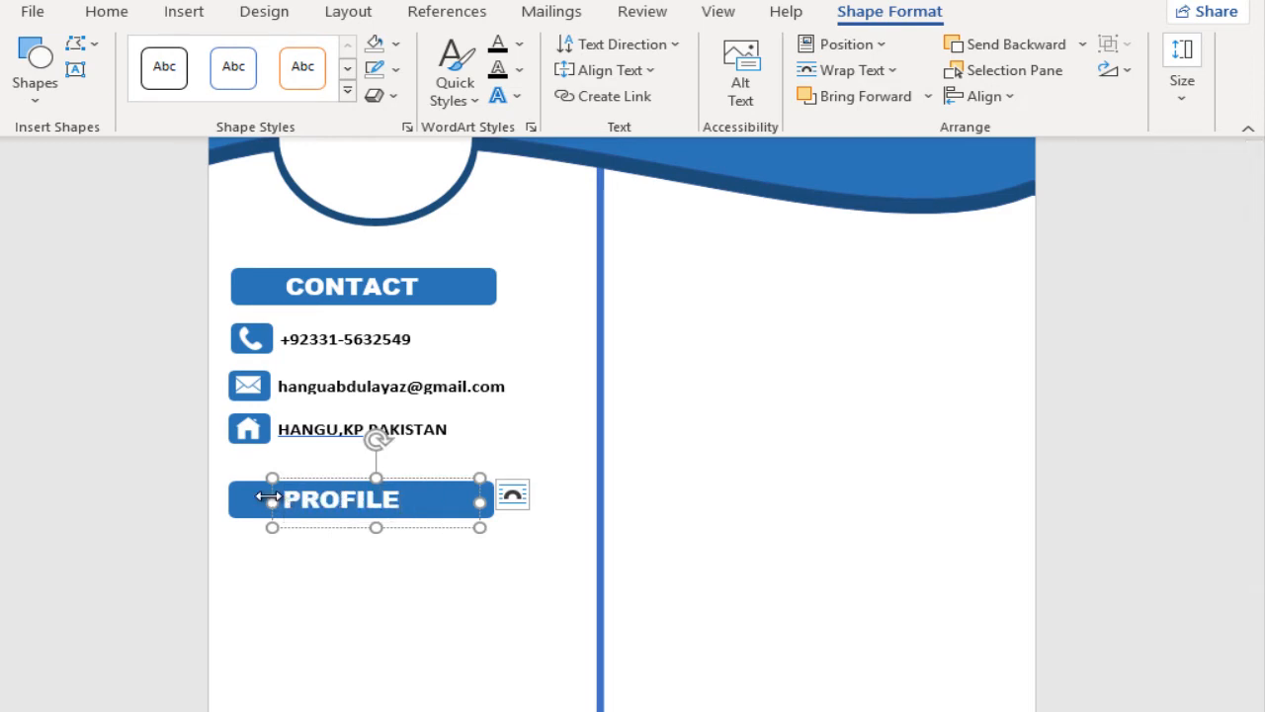
scroll(275, 473, down, 1)
scroll(306, 415, up, 1)
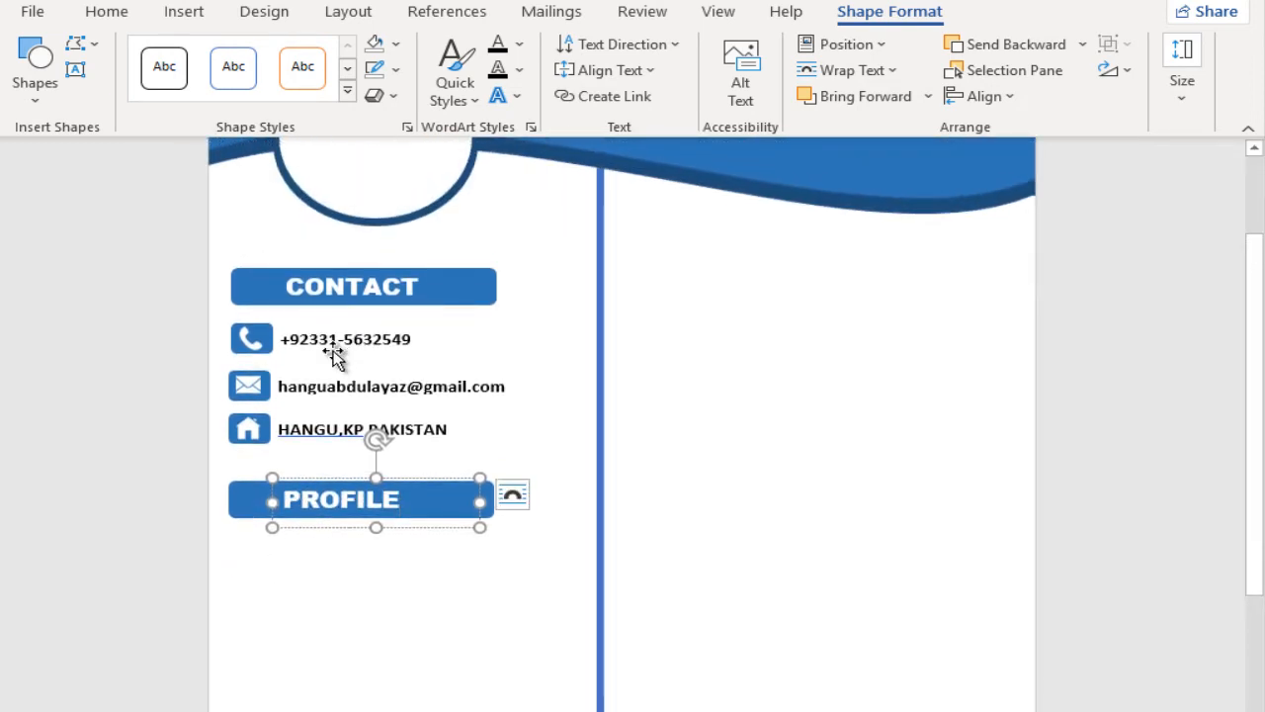
Step: Copy the phone number's text box to just below the PROFILE bar and replace its text with "NAME:"
click(342, 345)
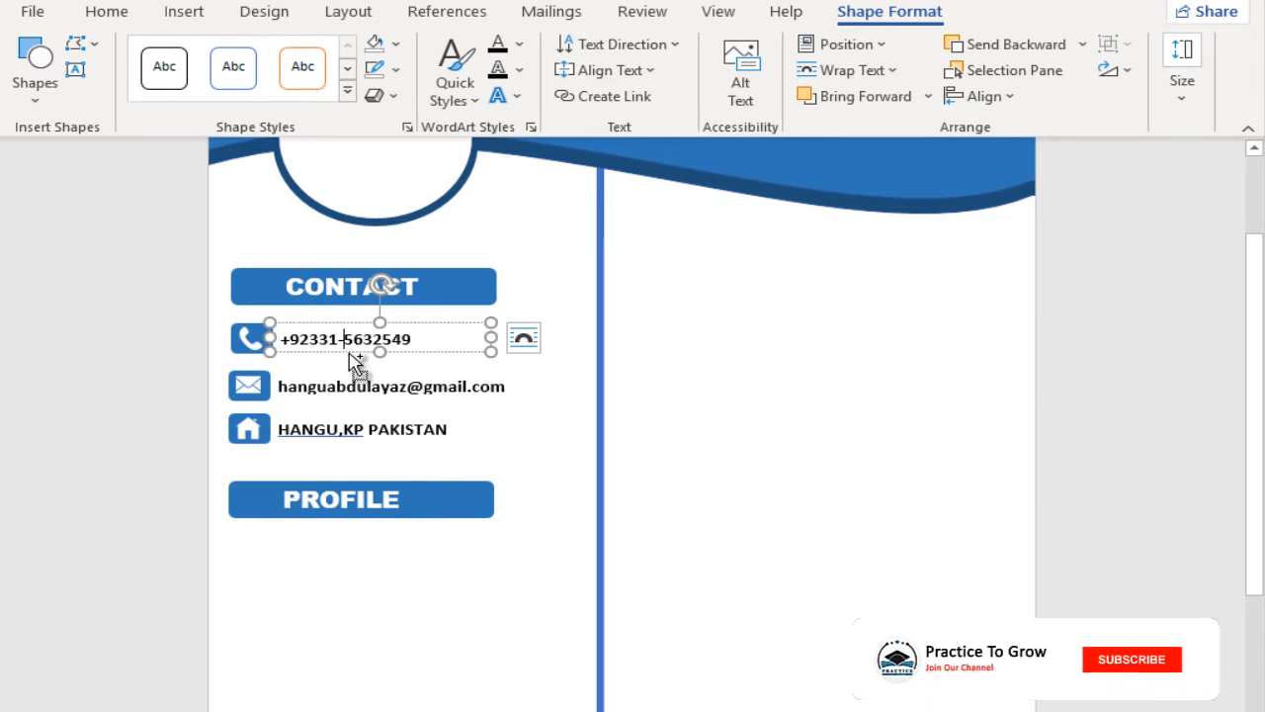
drag(354, 362, 339, 552)
triple_click(368, 540)
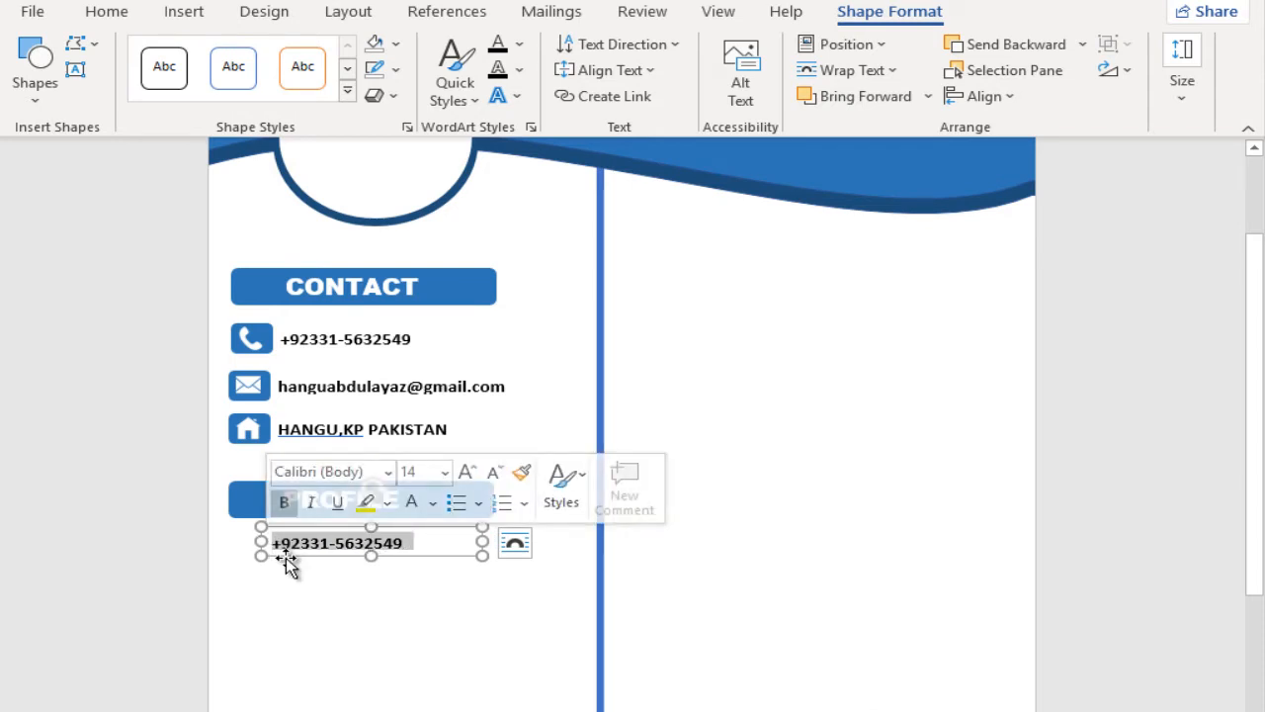
text(NAME)
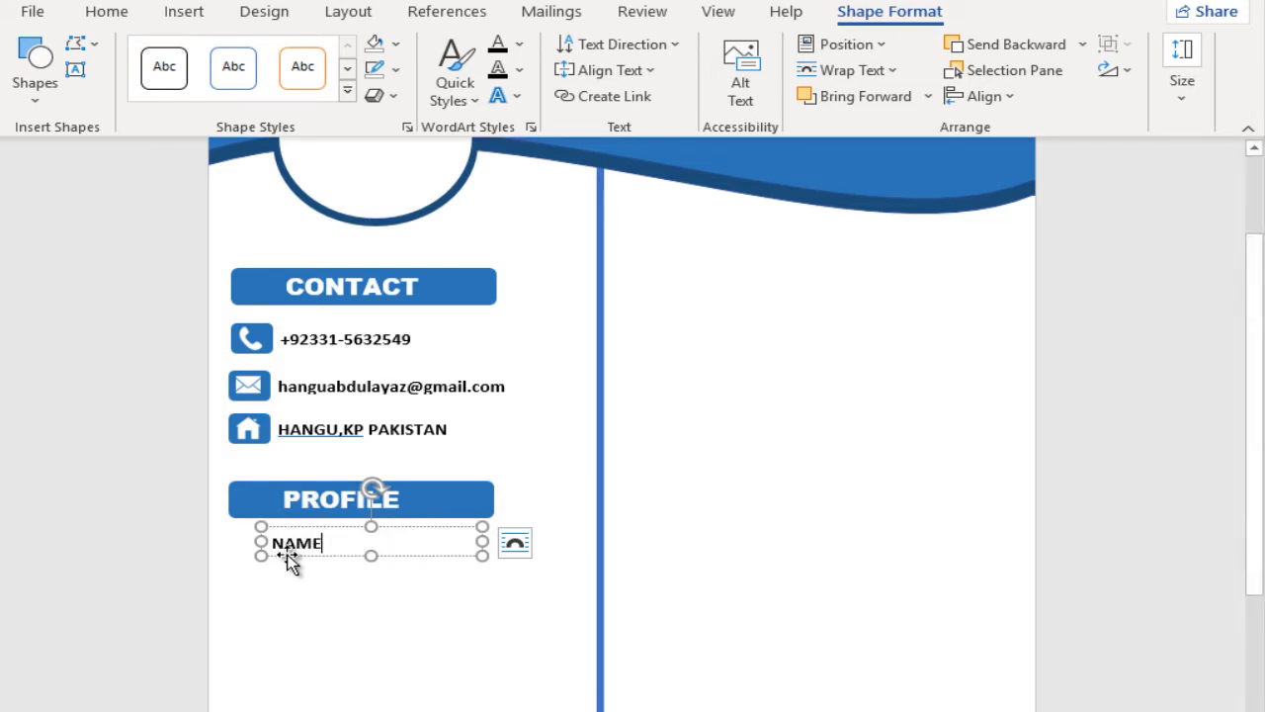
text(:)
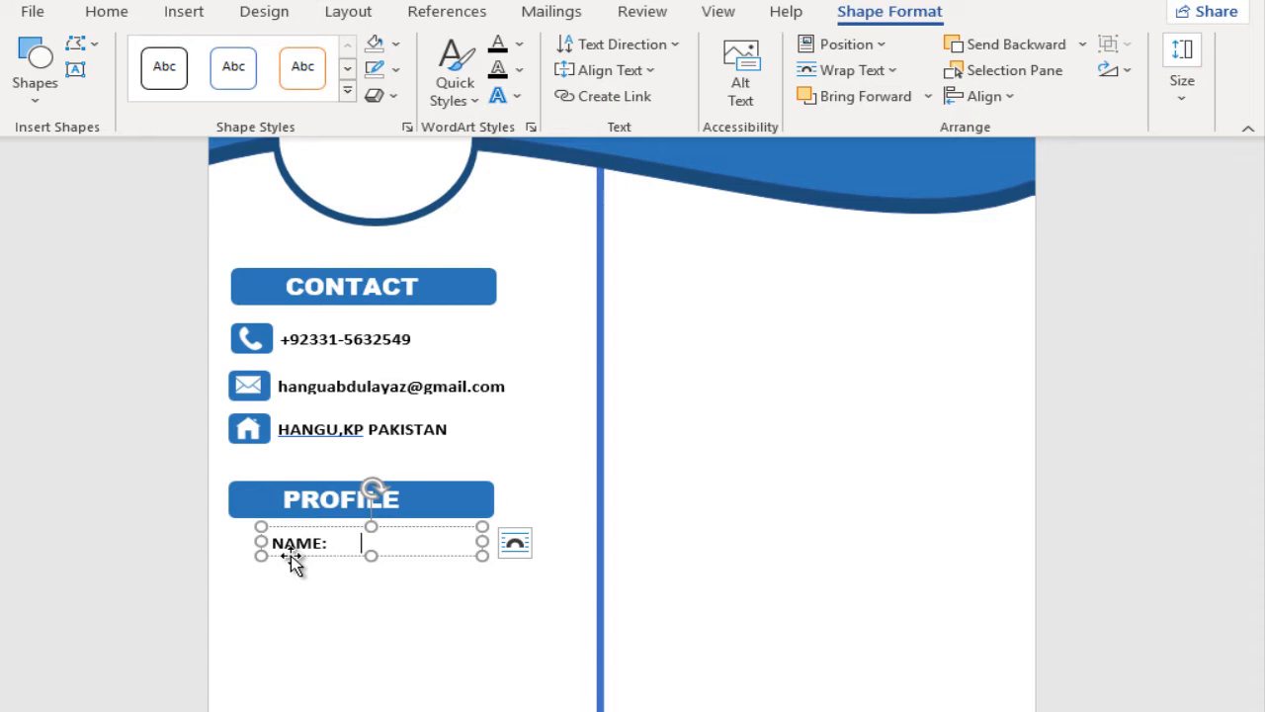
Step: Fill in the person's full name, spaced apart from the NAME label, and widen the text box almost to the vertical divider
key(BackSpace)
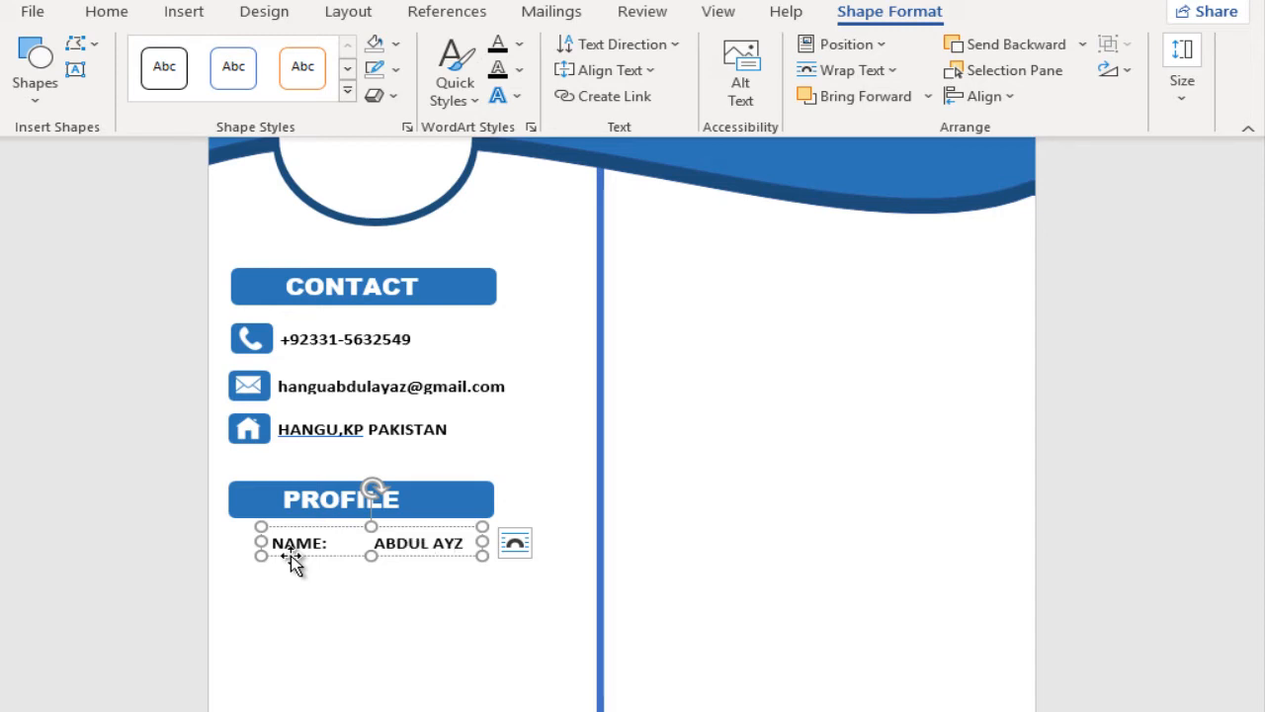
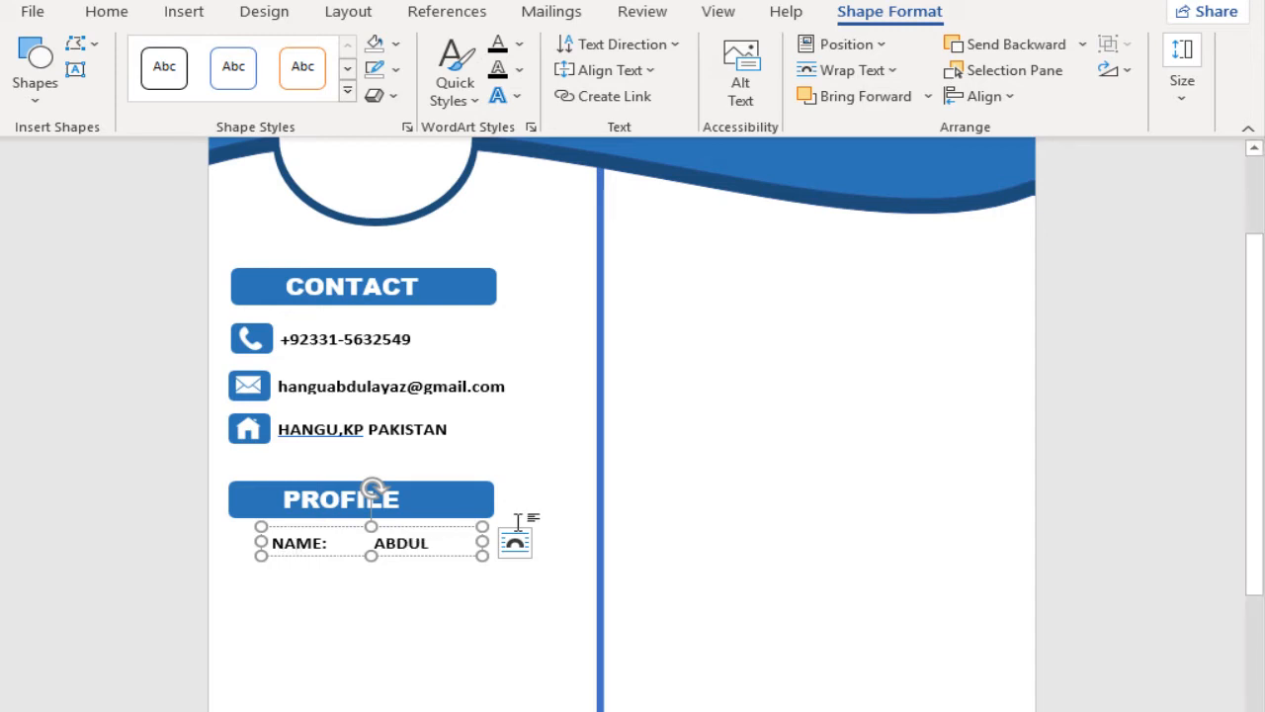
drag(484, 537, 578, 541)
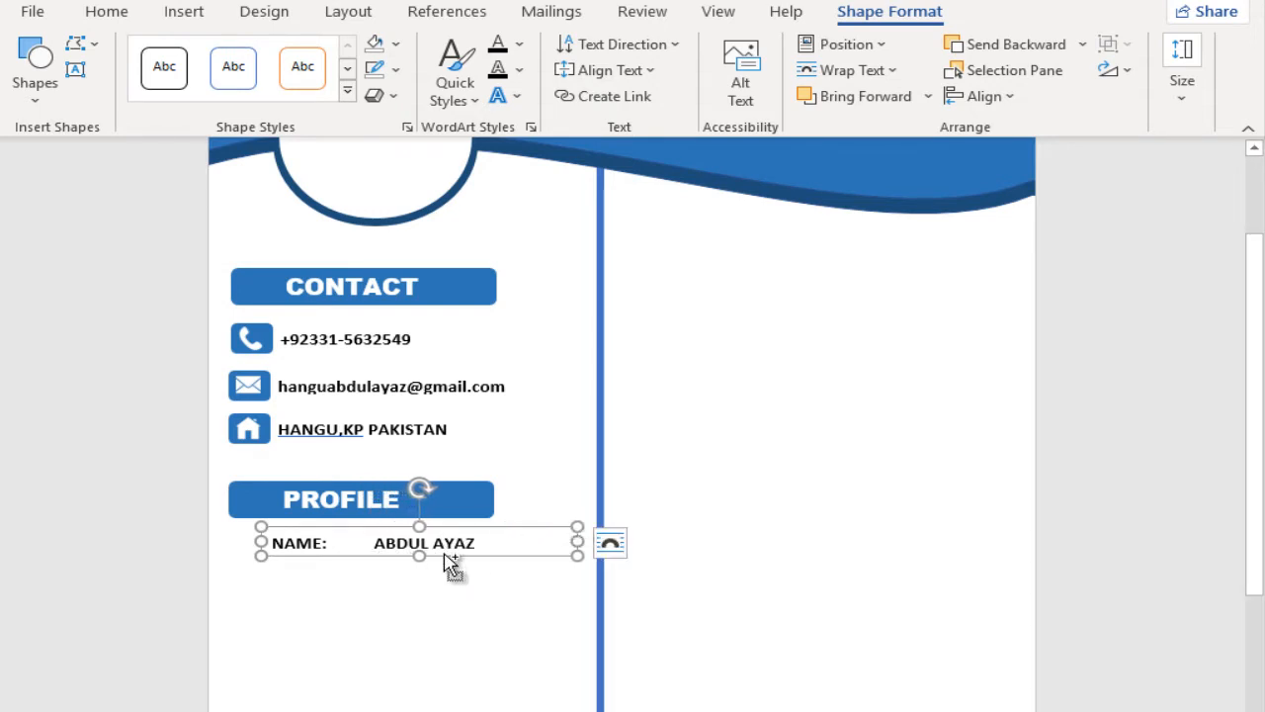
Step: Copy the NAME row directly below itself and change the copy to "GENDER:" with the value MALE
drag(446, 565, 442, 584)
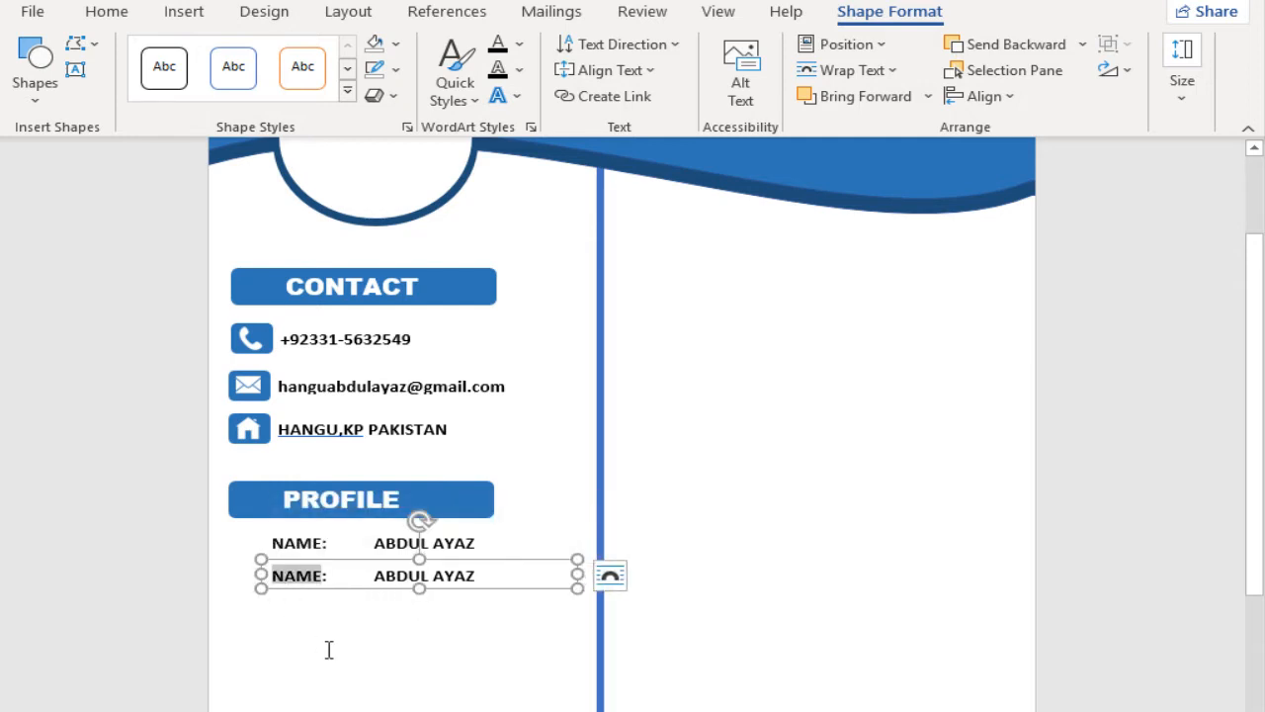
key(BackSpace)
text(GENDER:)
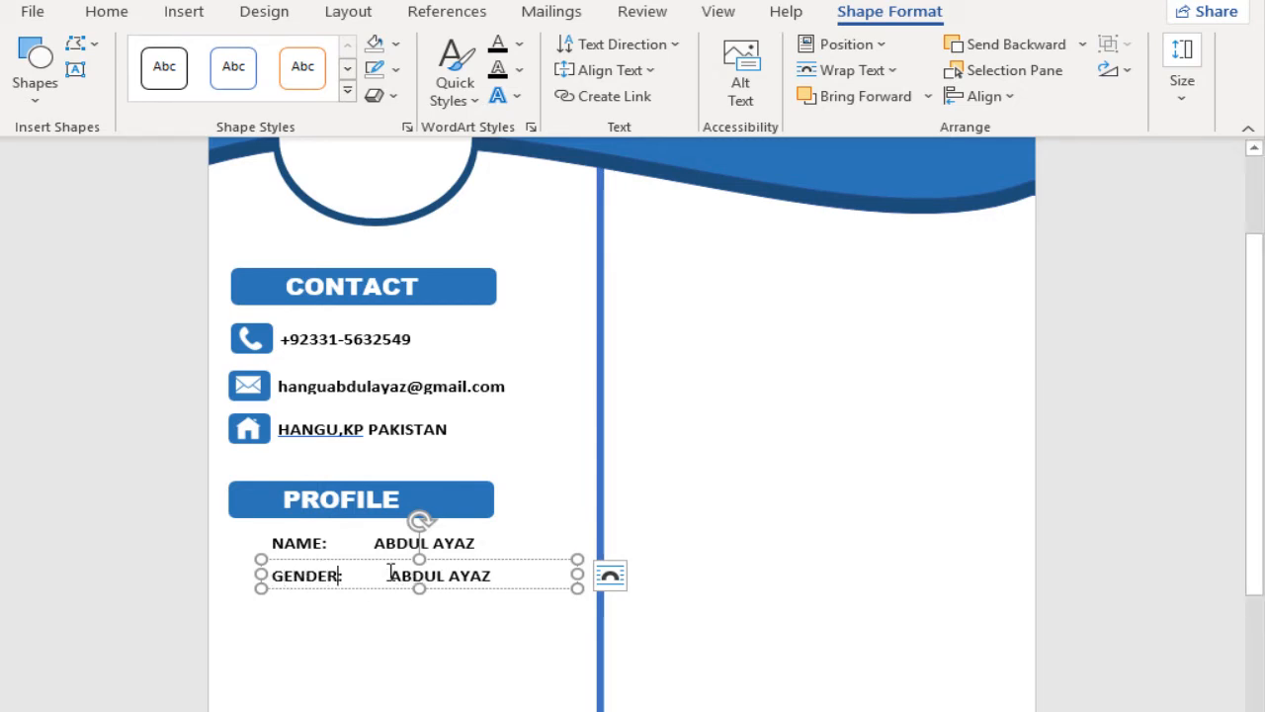
drag(390, 573, 502, 587)
text(MALE)
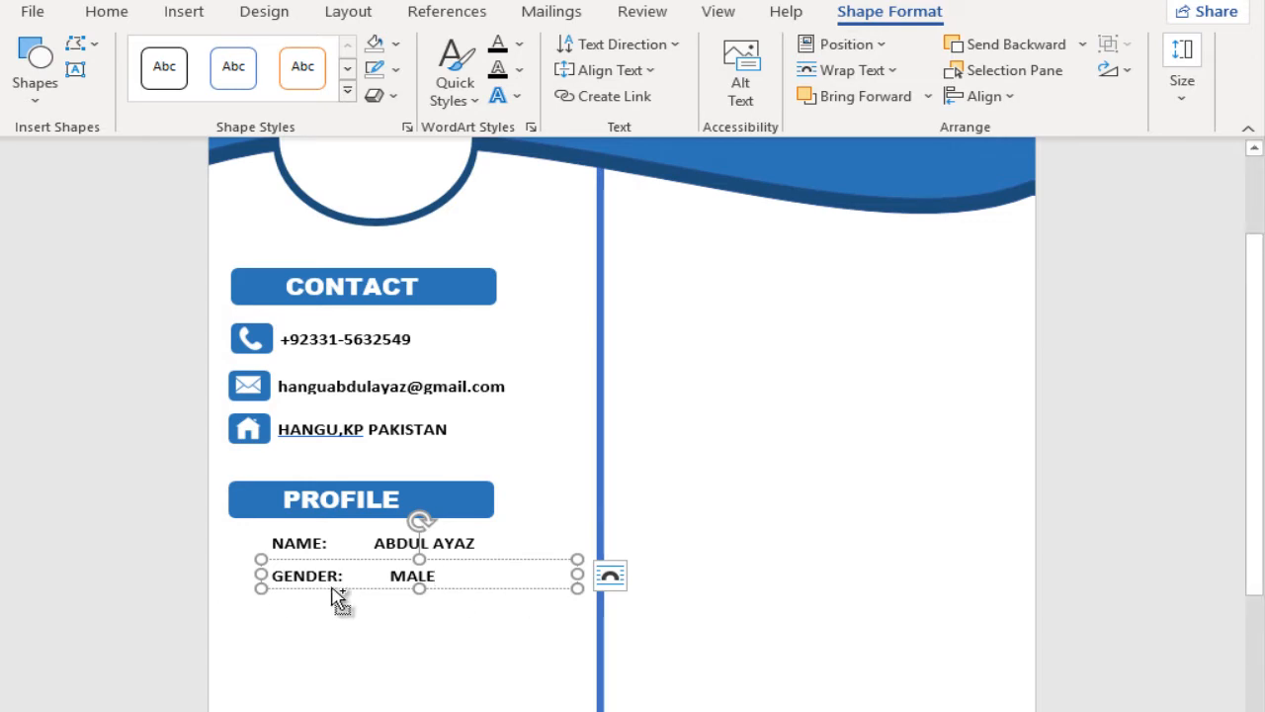
Step: Copy the GENDER row into two more rows below and relabel the first copy DOB
ctrl+drag(330, 590, 279, 612)
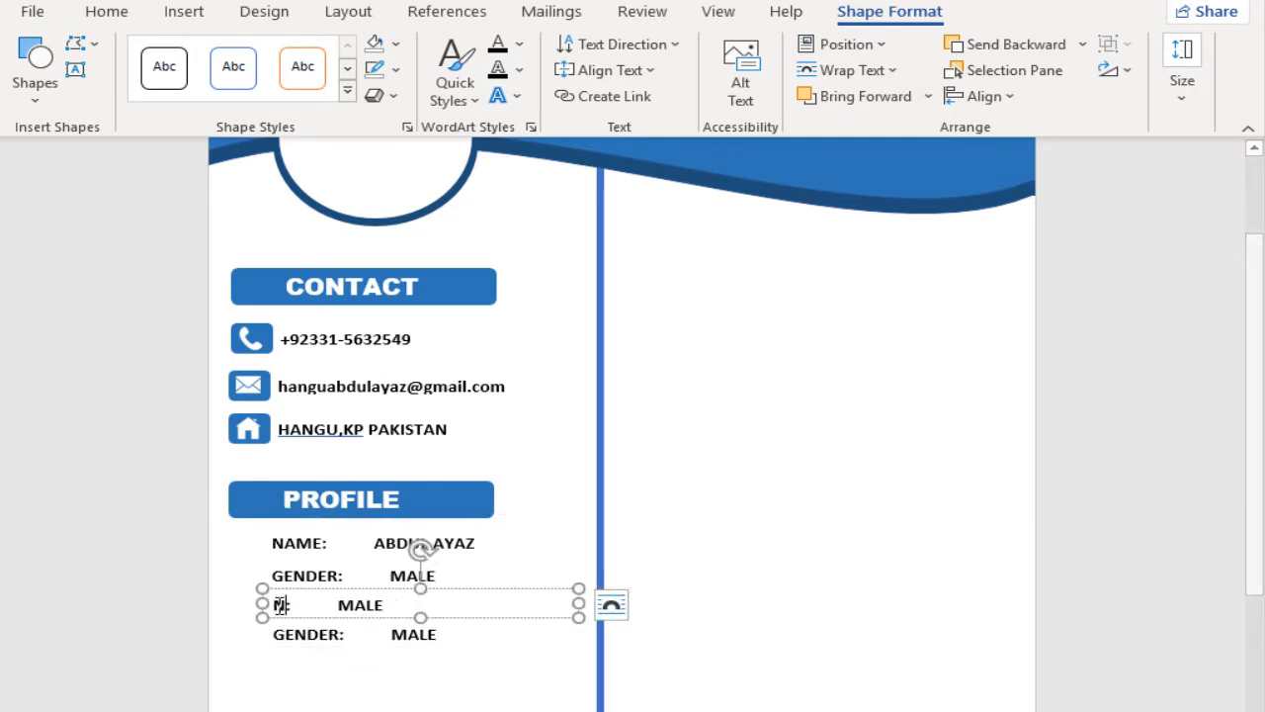
key(BackSpace)
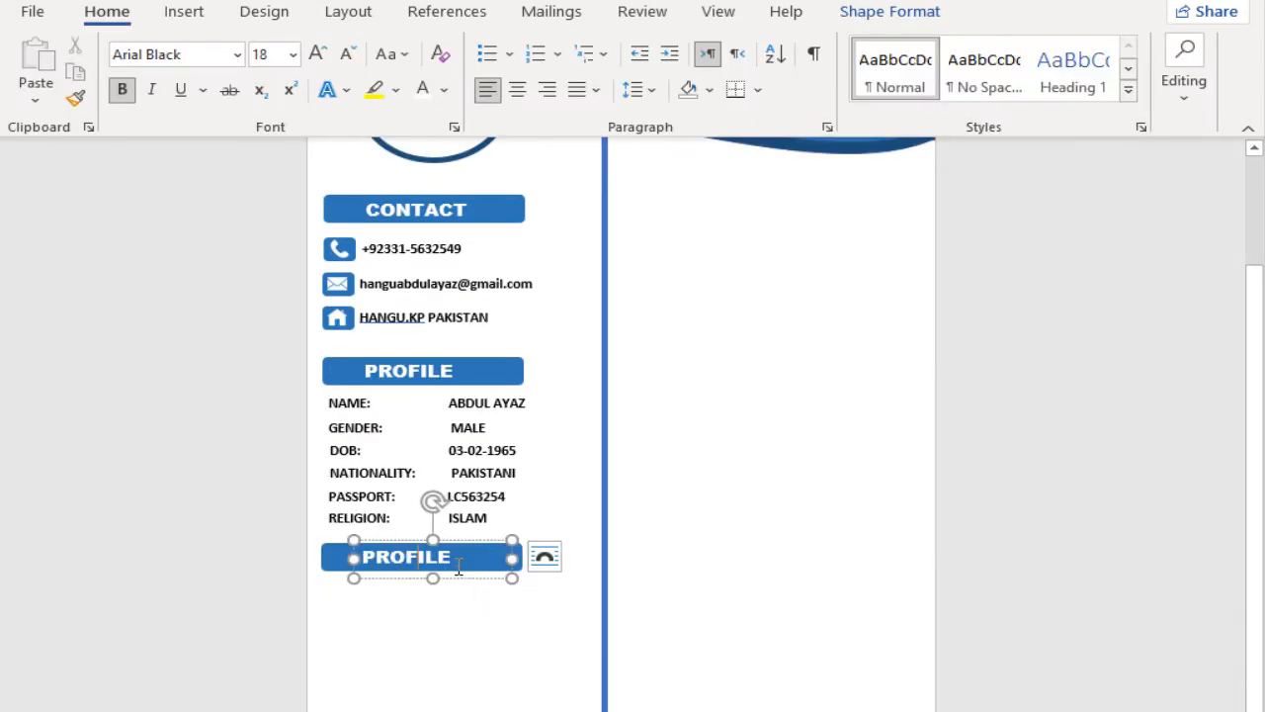
Step: Retitle the copied bar below the profile rows SKILLS and copy the RELIGION row to just beneath it
drag(453, 557, 346, 556)
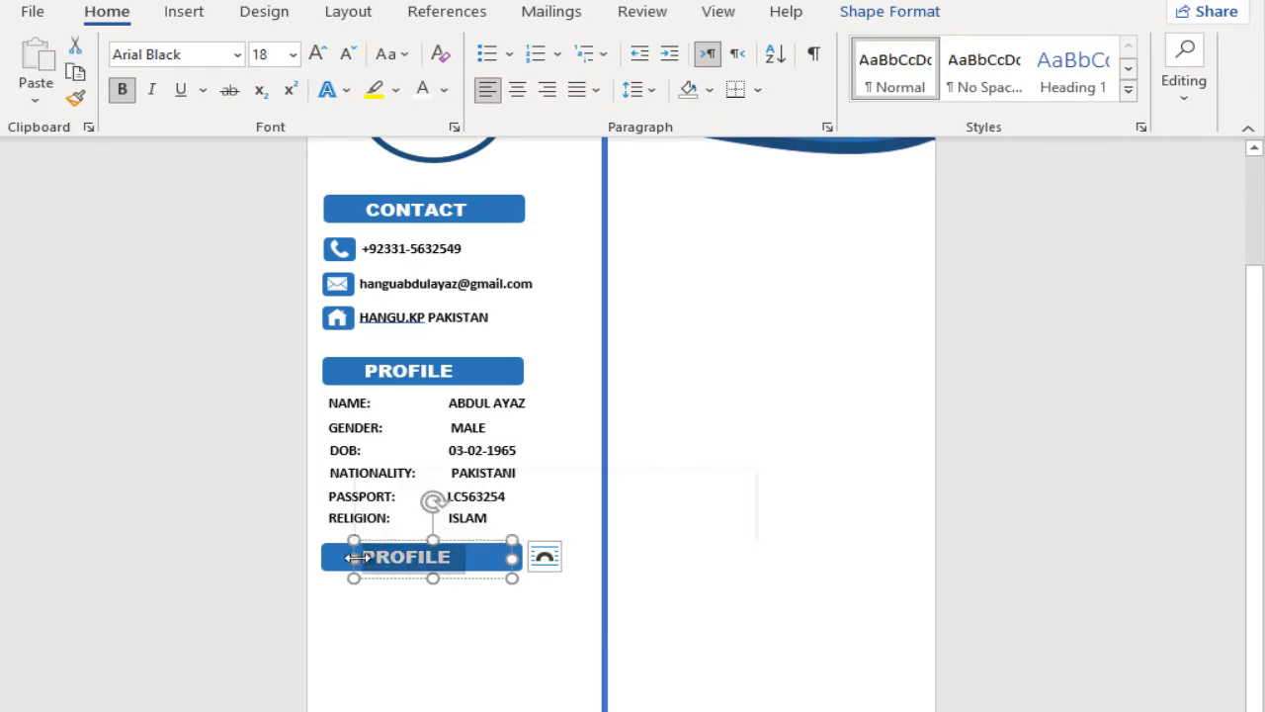
text(SKILLS)
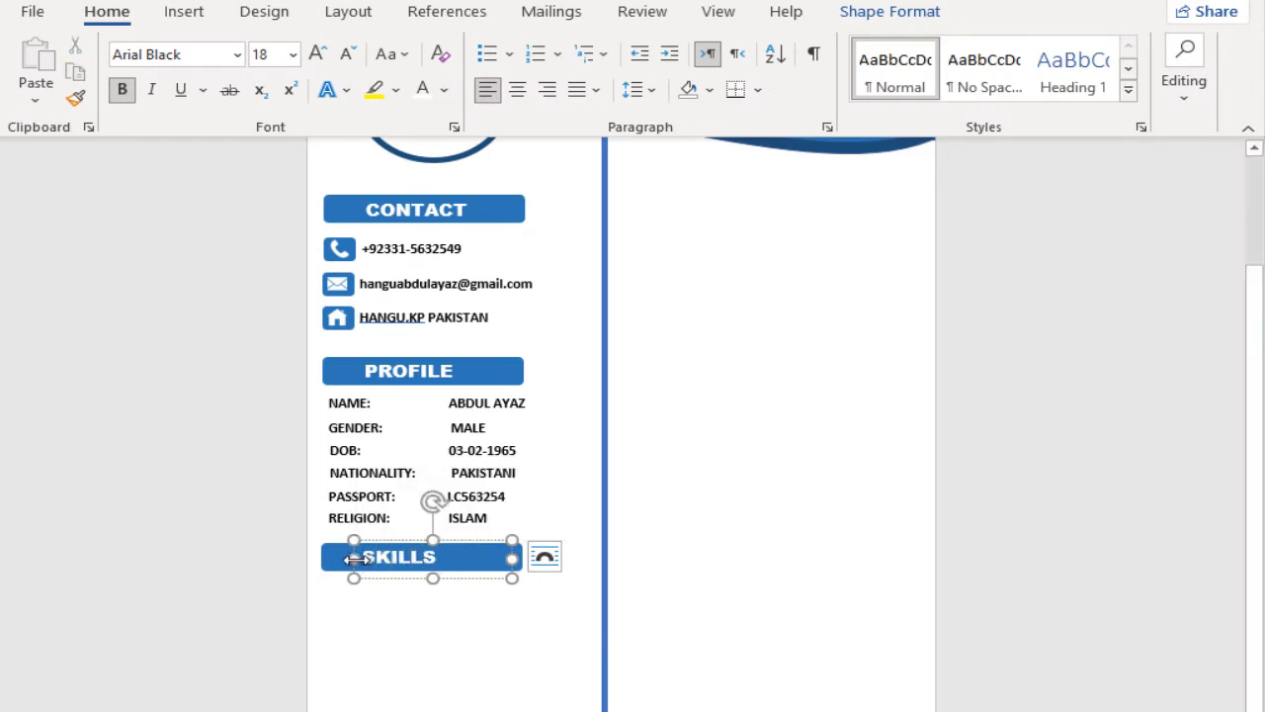
click(376, 518)
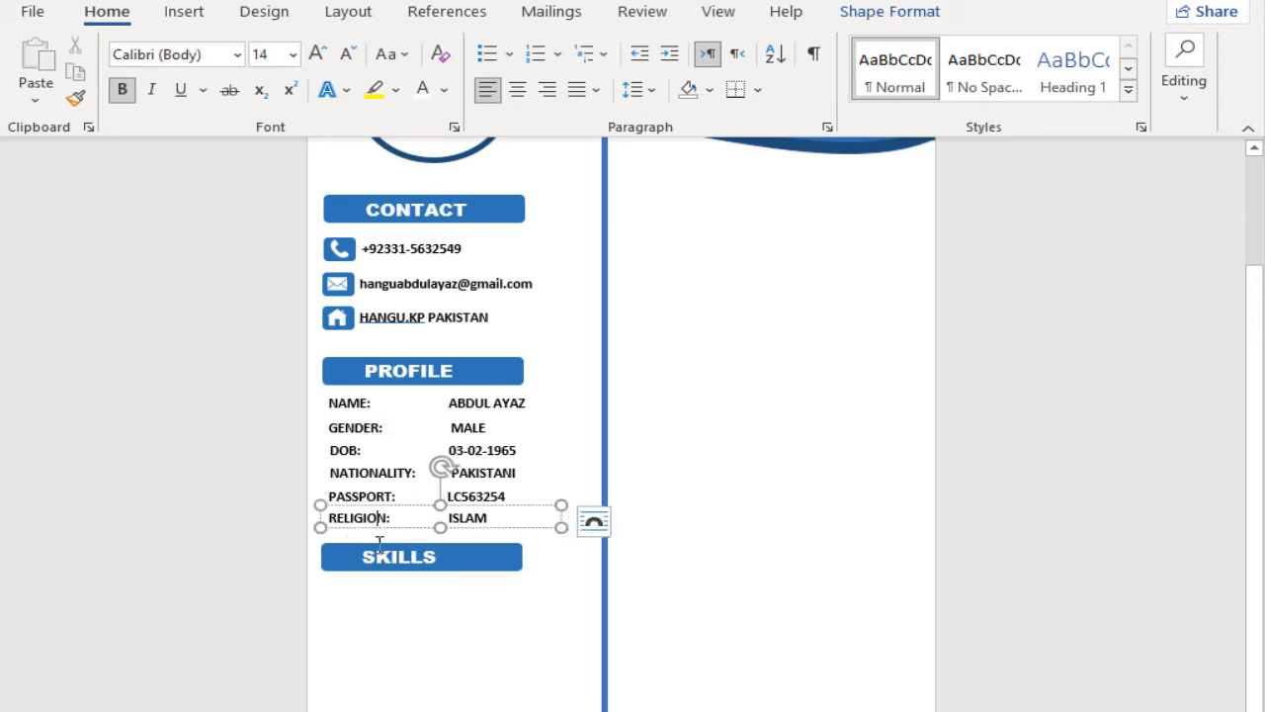
drag(402, 528, 399, 590)
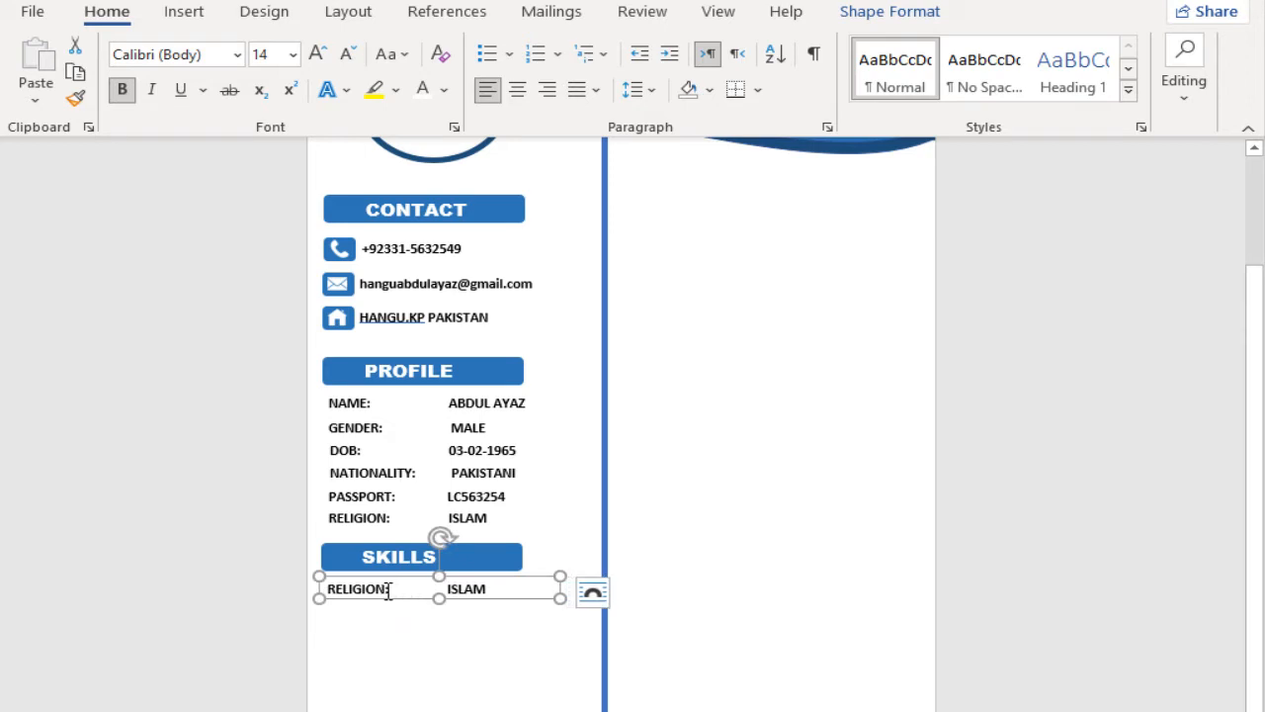
Step: Replace the whole text of the row under SKILLS with "MS WORD" and narrow its text box to fit
double_click(370, 588)
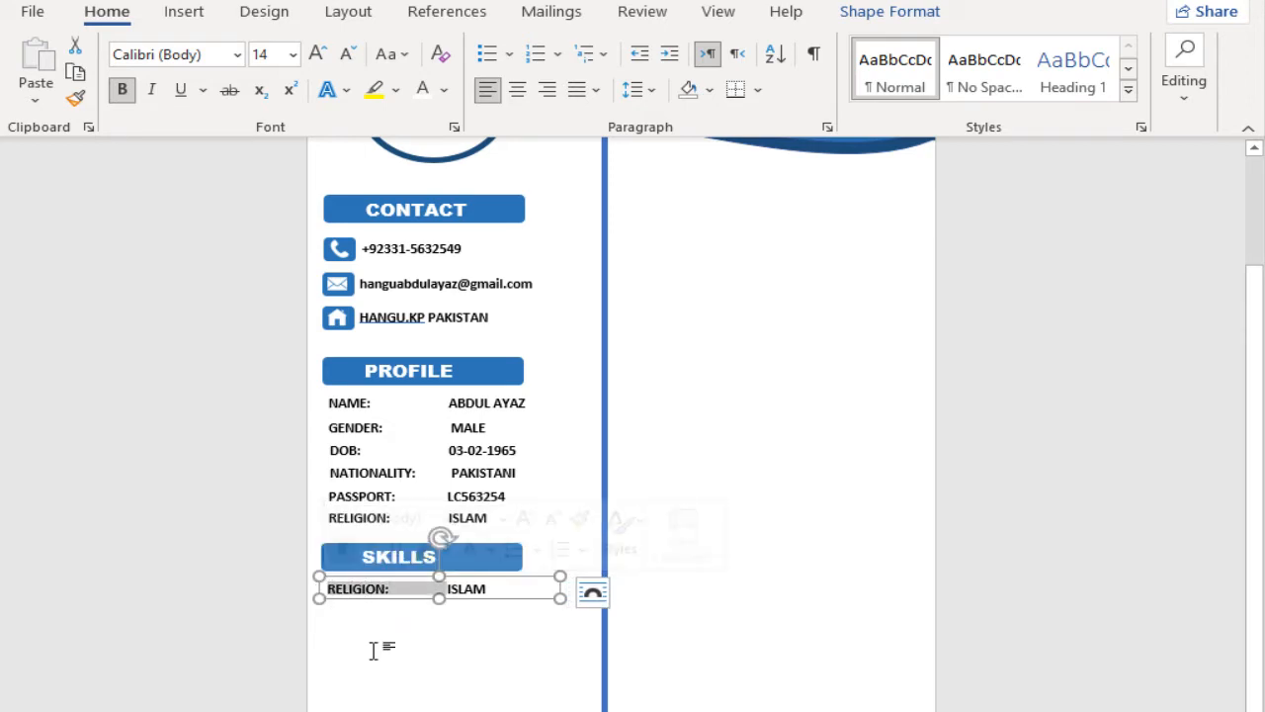
text(MS WORD)
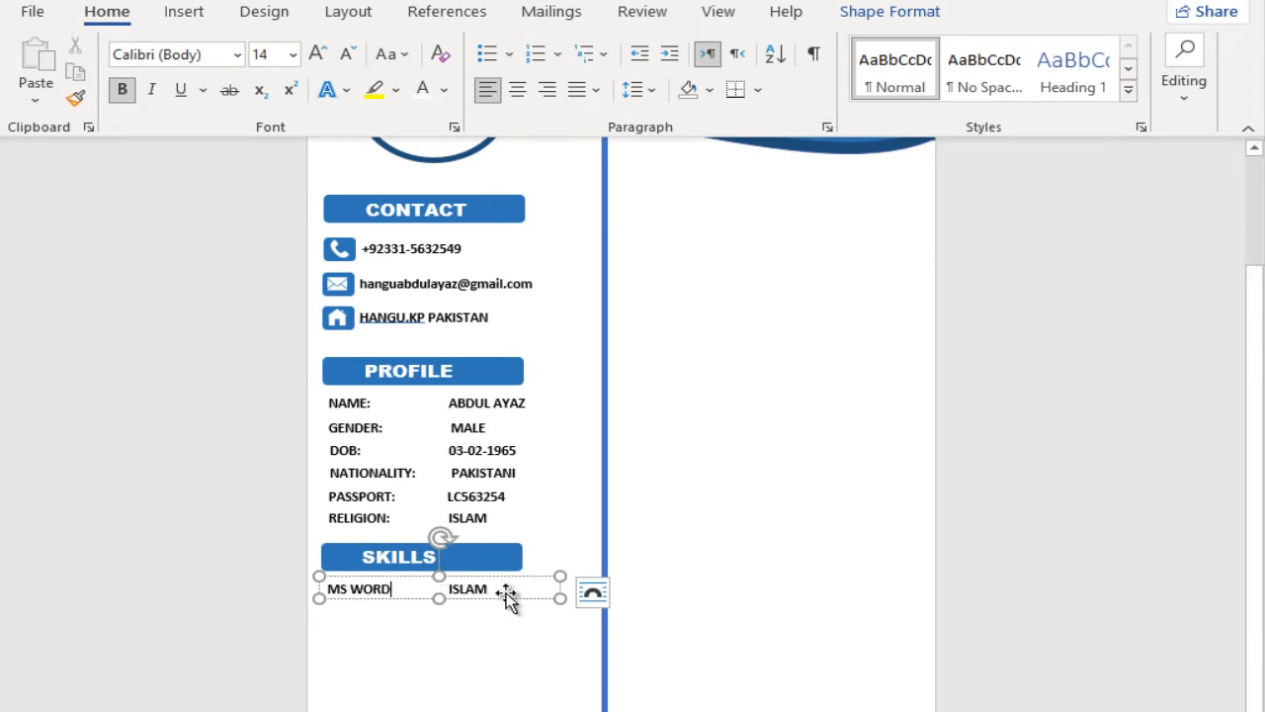
drag(441, 590, 461, 591)
key(BackSpace)
drag(539, 596, 419, 593)
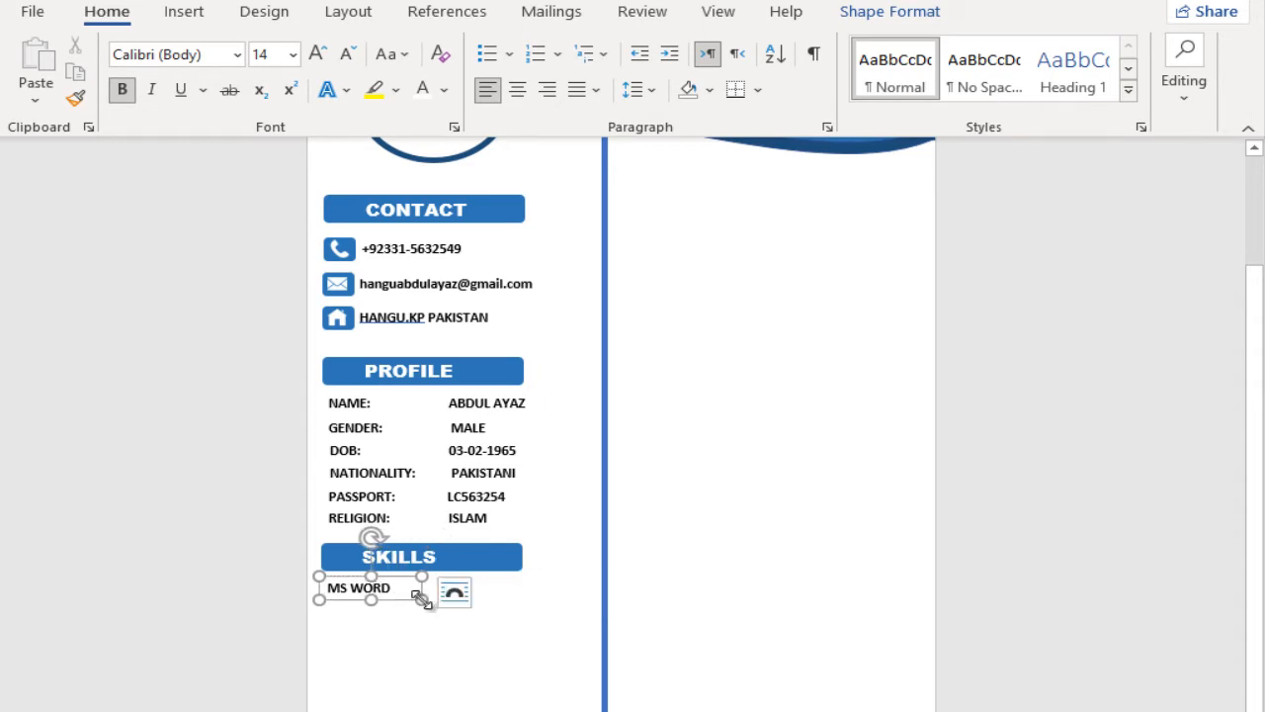
Step: Draw a long, thin horizontal rectangle as a skill bar and position it close beside the MS WORD label
click(178, 12)
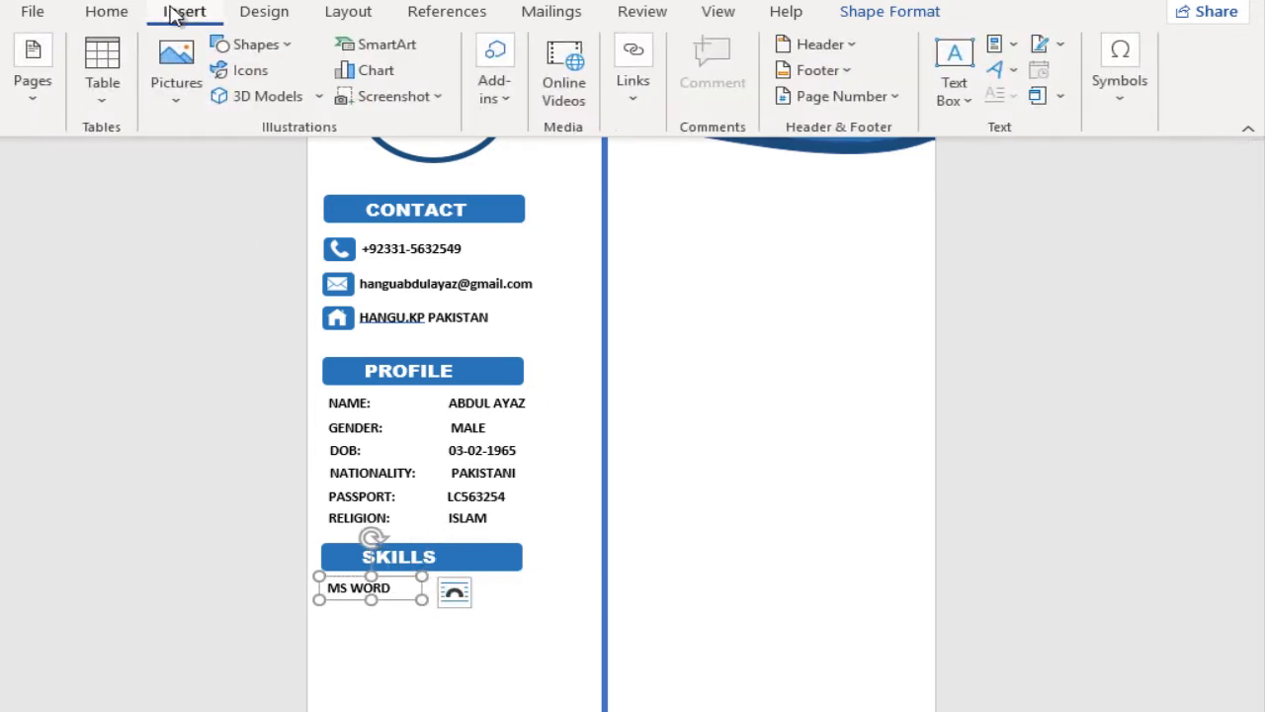
click(255, 44)
click(344, 104)
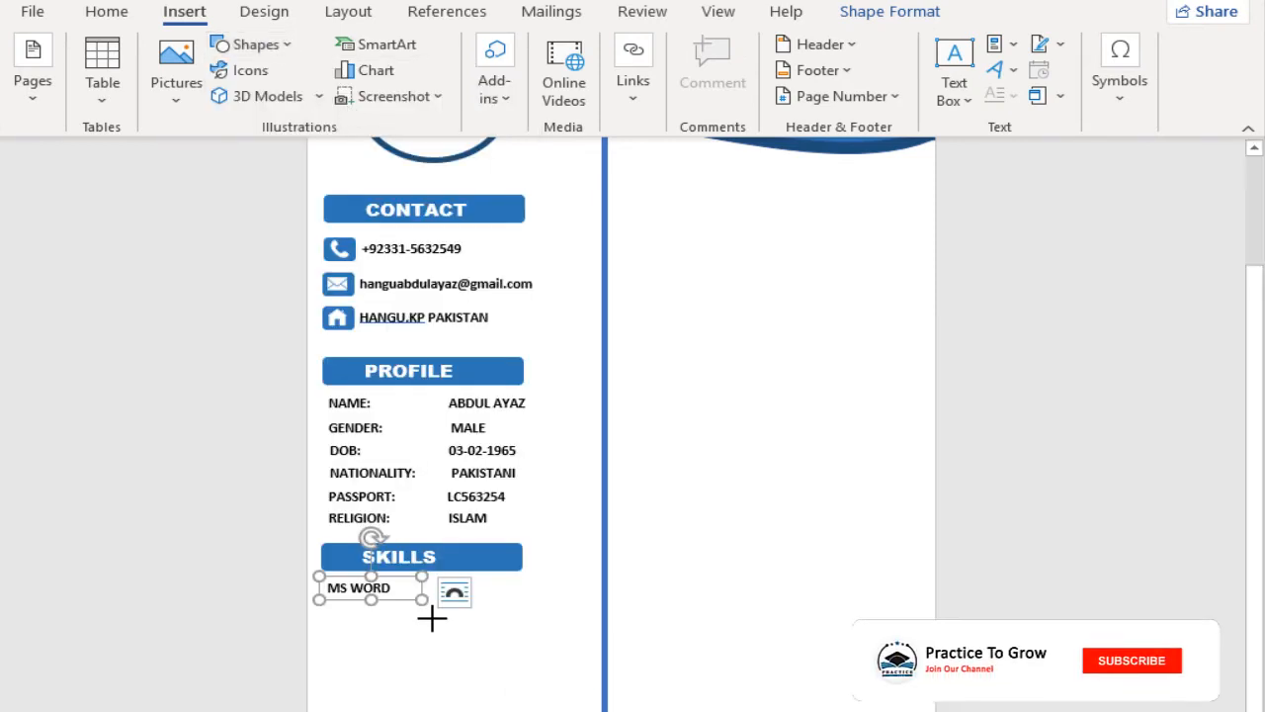
scroll(386, 652, up, 3)
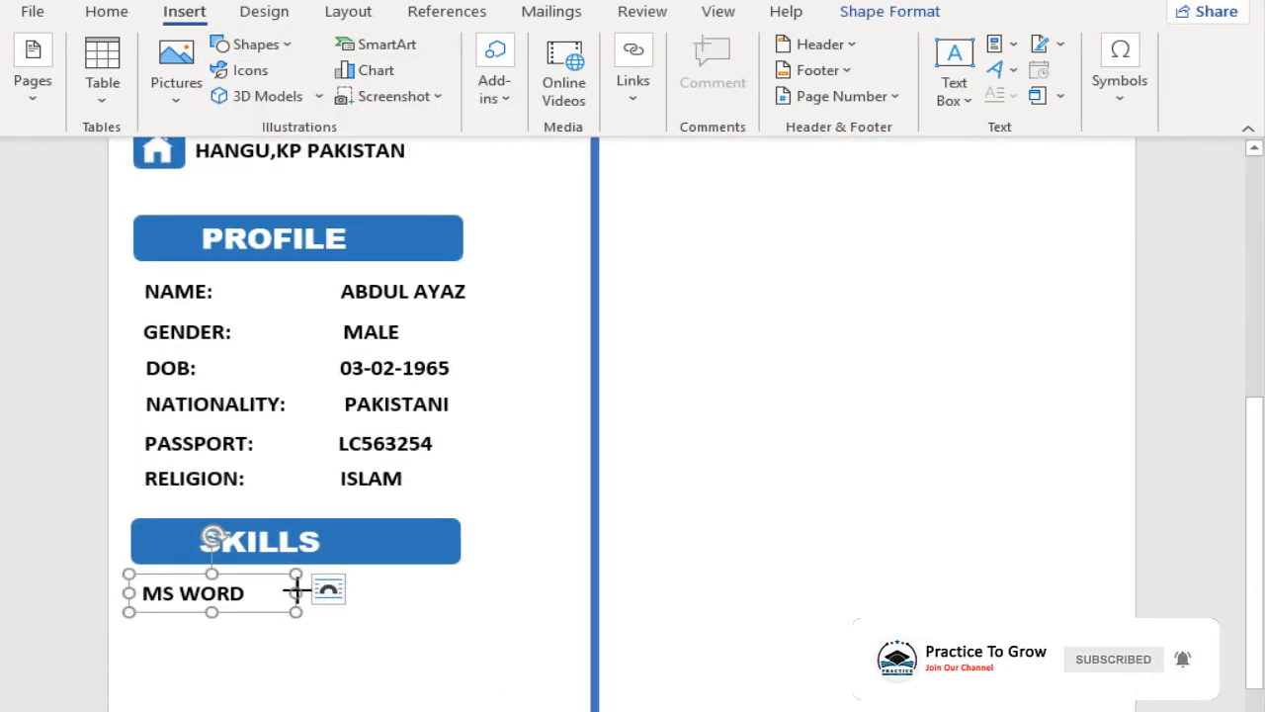
drag(368, 592, 575, 600)
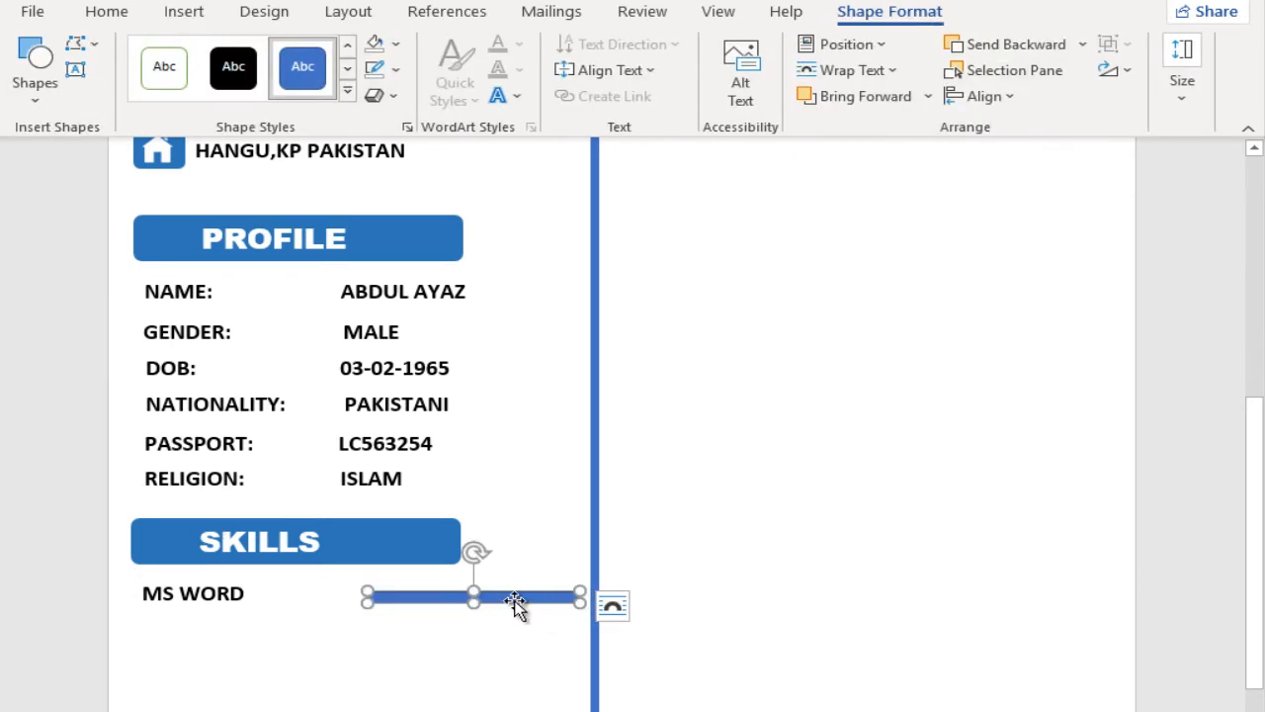
mouse_move(490, 602)
mouse_down()
mouse_move(426, 602)
mouse_move(505, 597)
mouse_up()
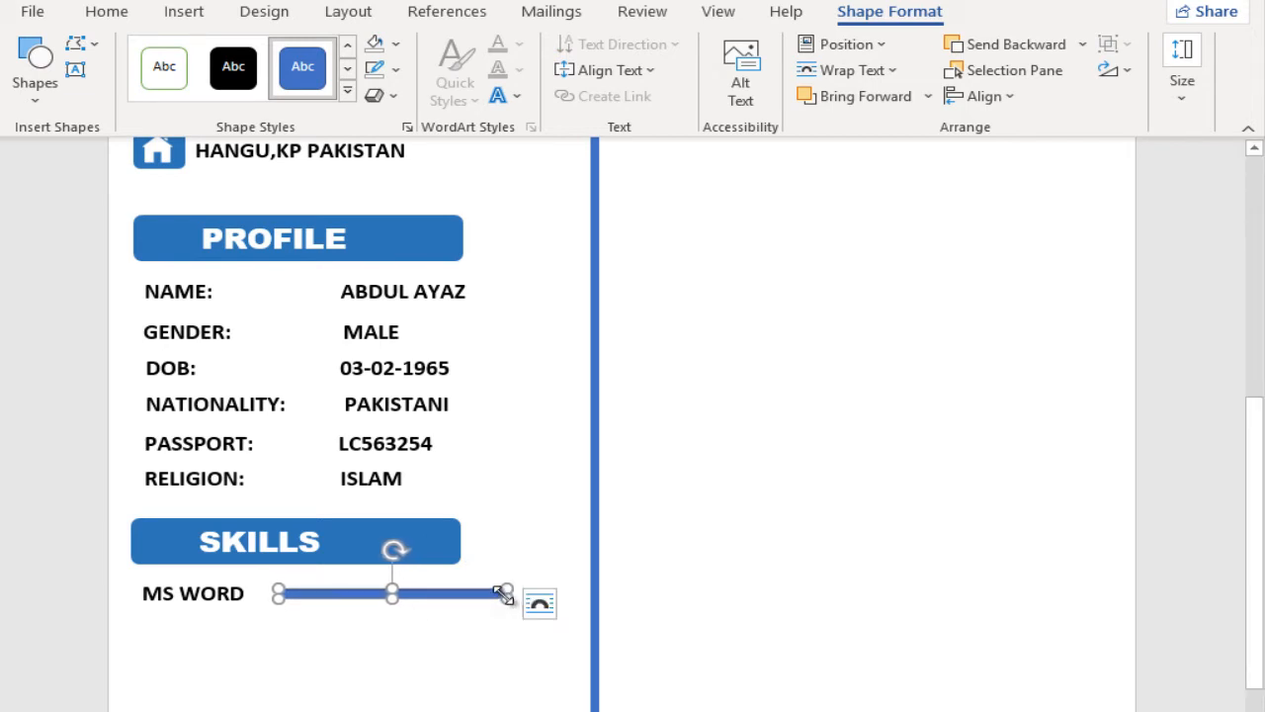
Step: Remove the outline of the skill bar beside MS WORD and fill it with the darker theme blue of the section headings
click(395, 69)
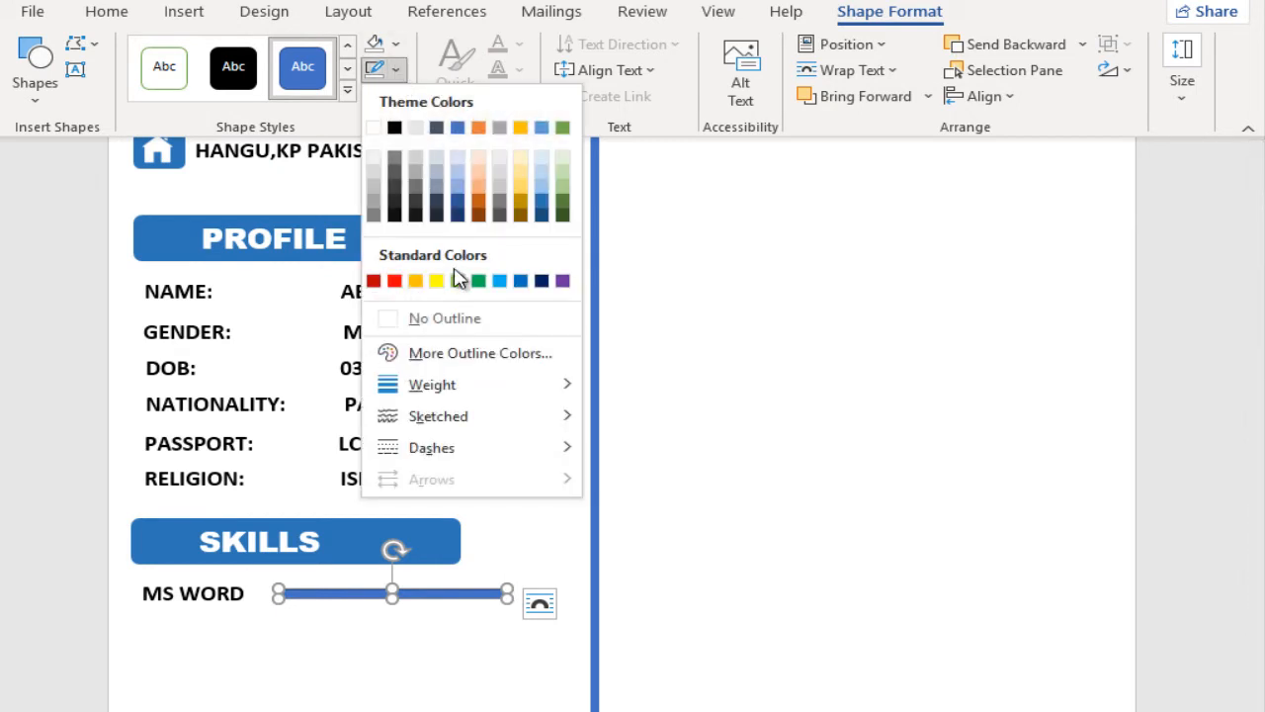
click(458, 318)
click(395, 45)
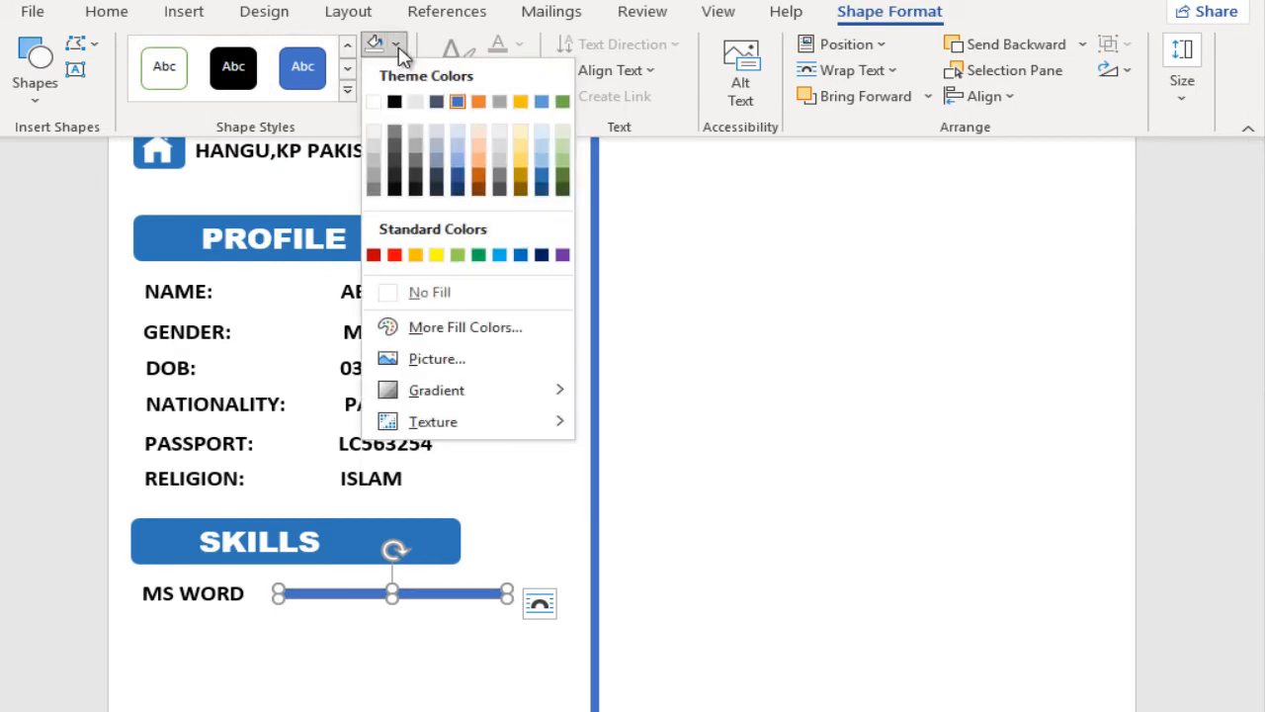
click(541, 174)
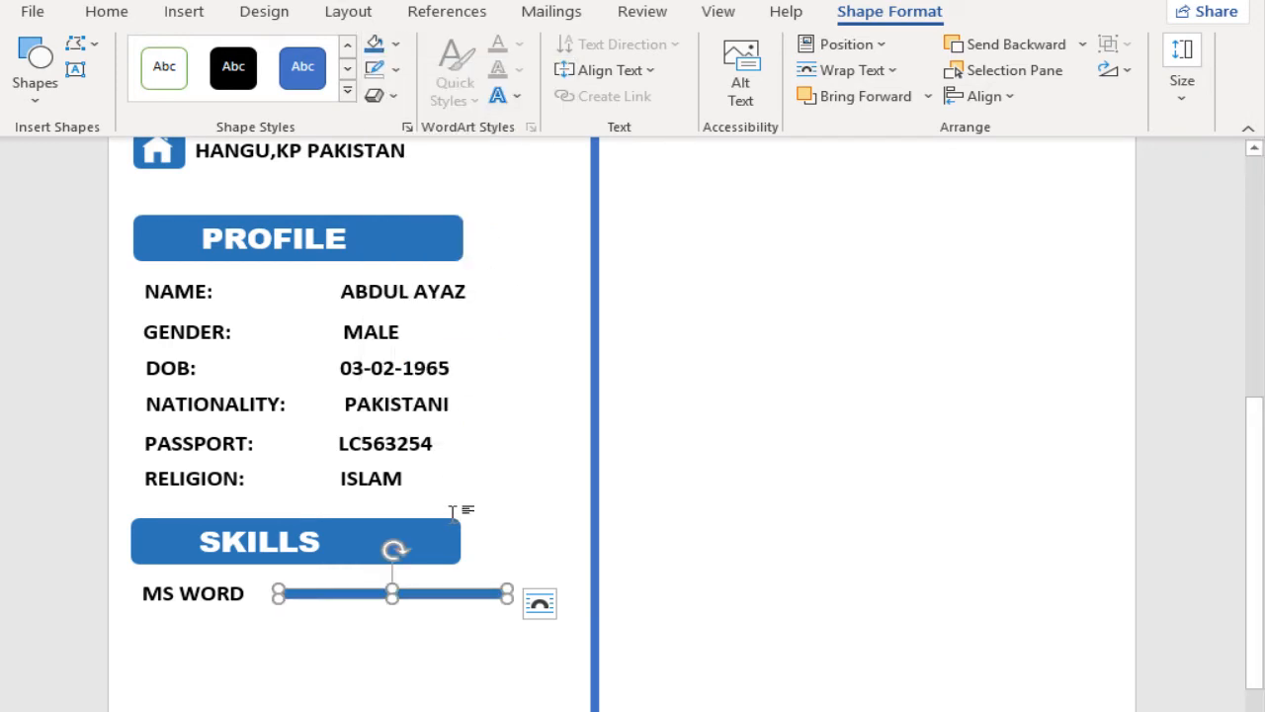
scroll(434, 568, up, 3)
scroll(435, 568, down, 3)
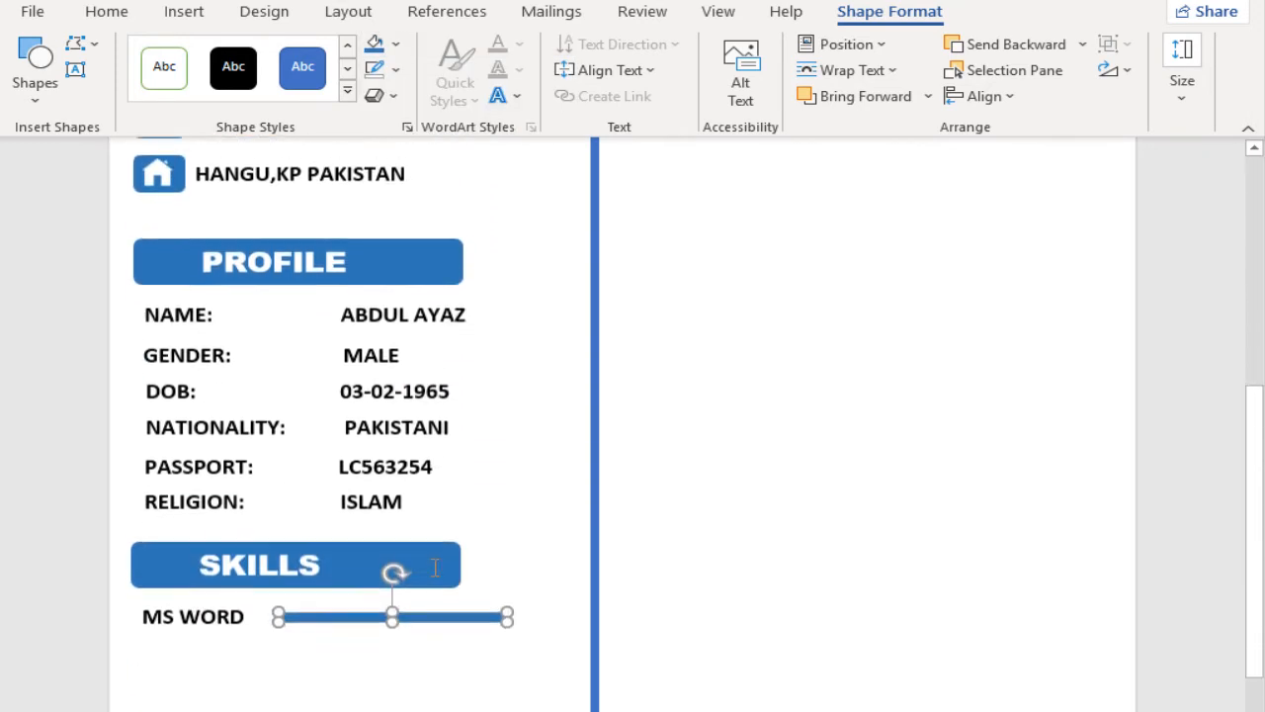
Step: Copy the MS WORD label together with its skill bar into two more rows directly beneath
click(428, 236)
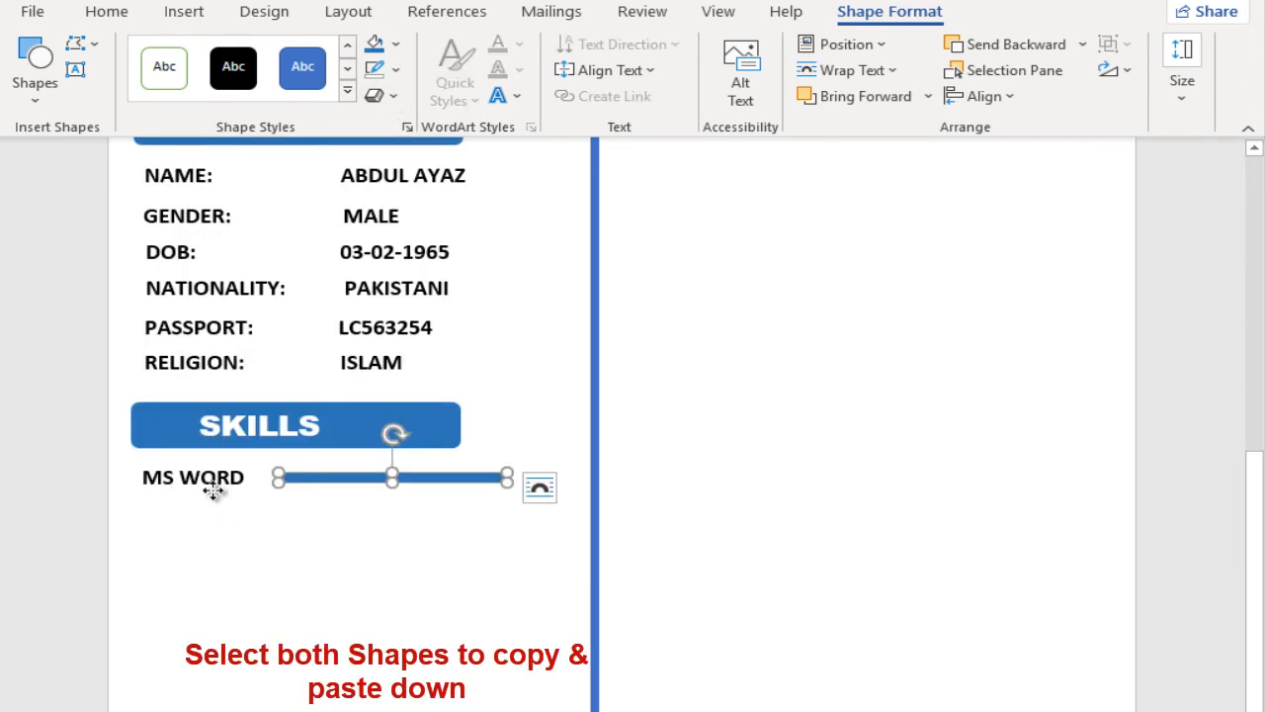
shift+click(212, 491)
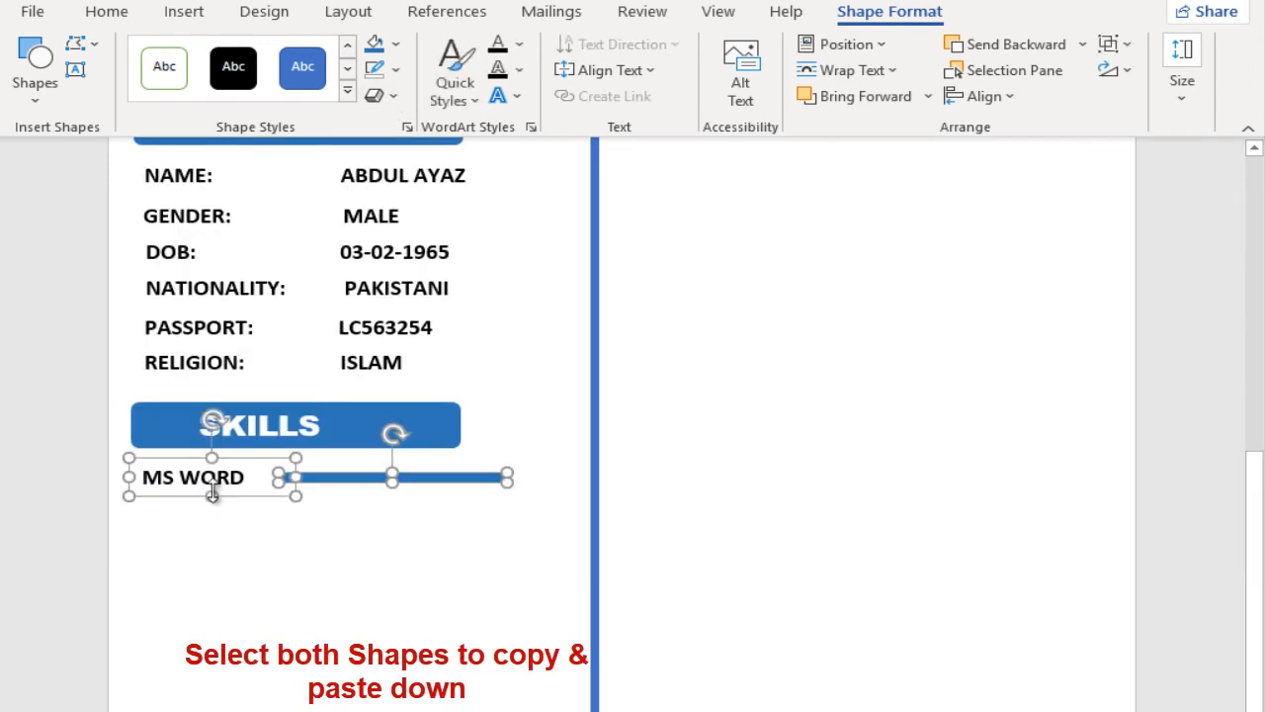
drag(233, 496, 235, 555)
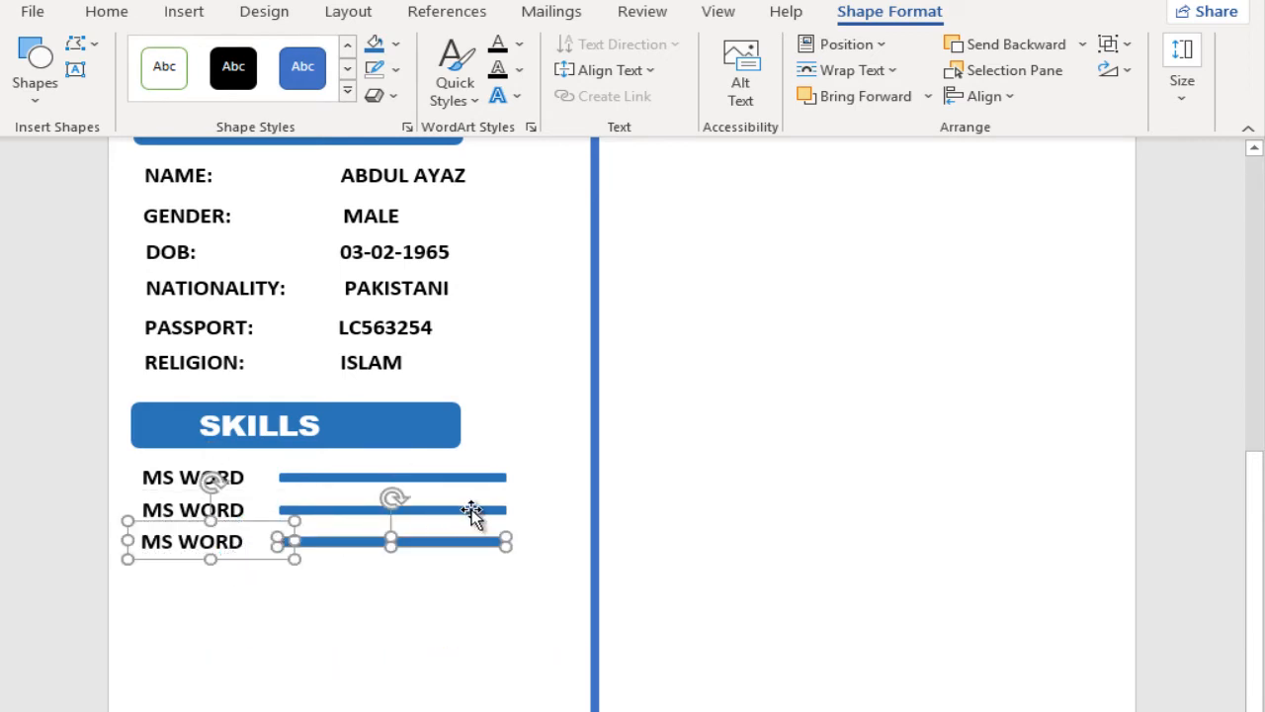
Step: Relabel the second skill row MS EXCEL and the third MS ACCESS
drag(237, 507, 213, 504)
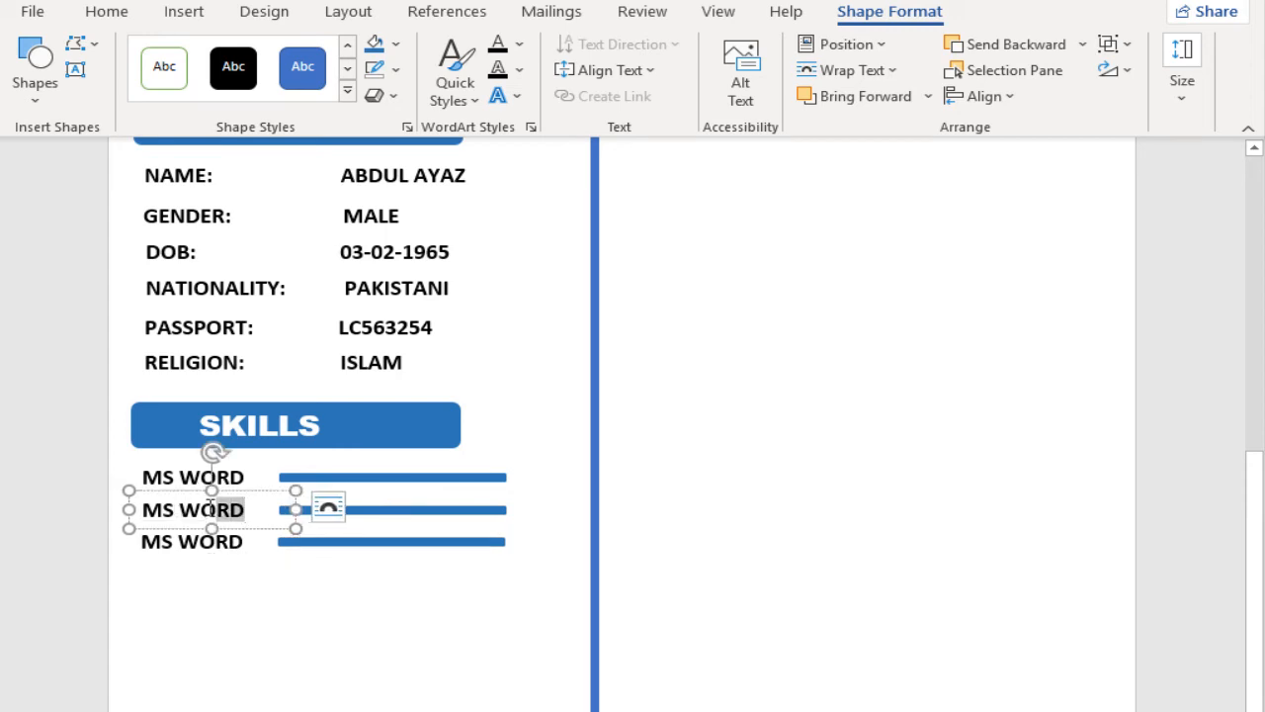
text(EX)
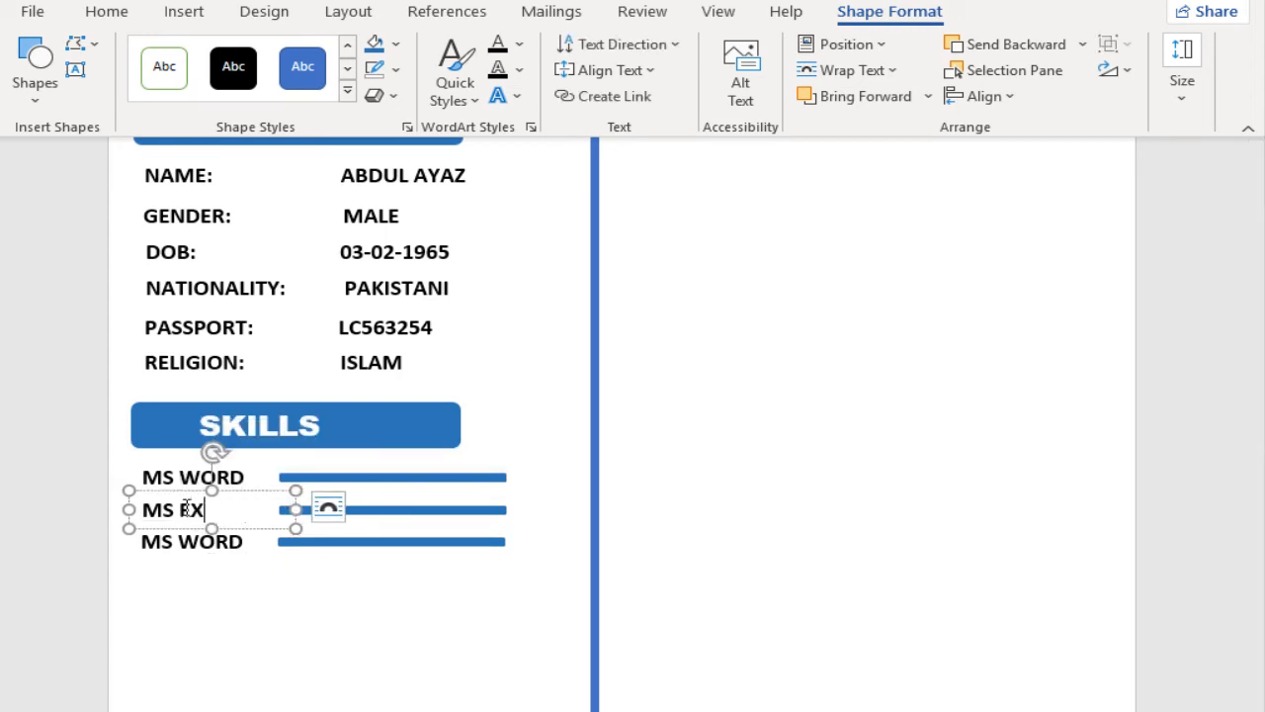
text(CEL)
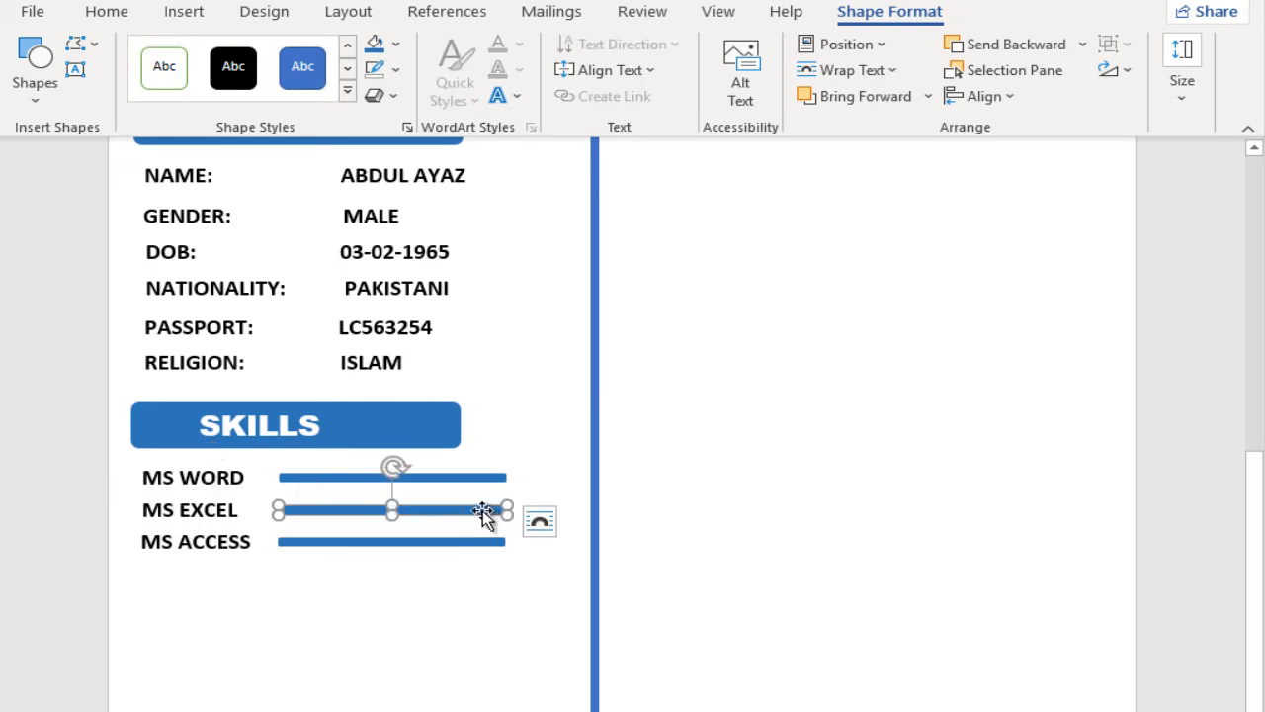
Step: Shorten the skill bar beside MS ACCESS slightly from its far end
click(501, 542)
drag(506, 545, 488, 547)
click(507, 466)
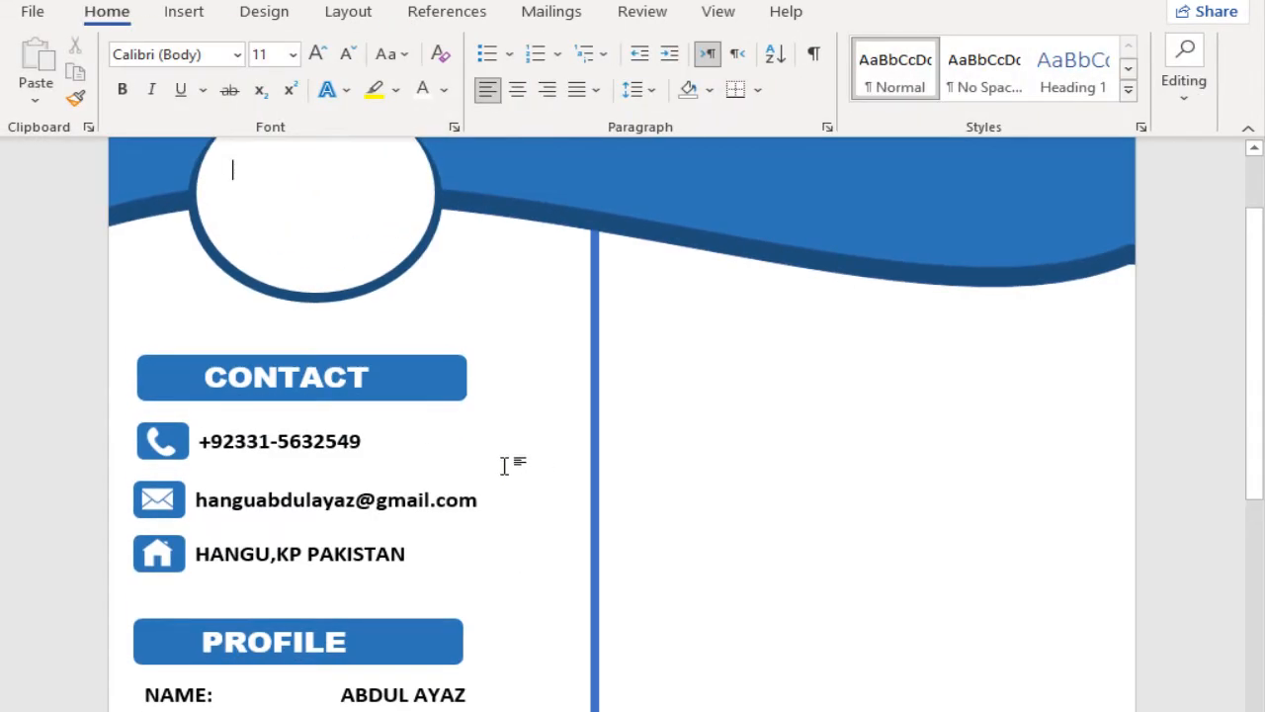
scroll(505, 465, down, 6)
scroll(491, 473, down, 1)
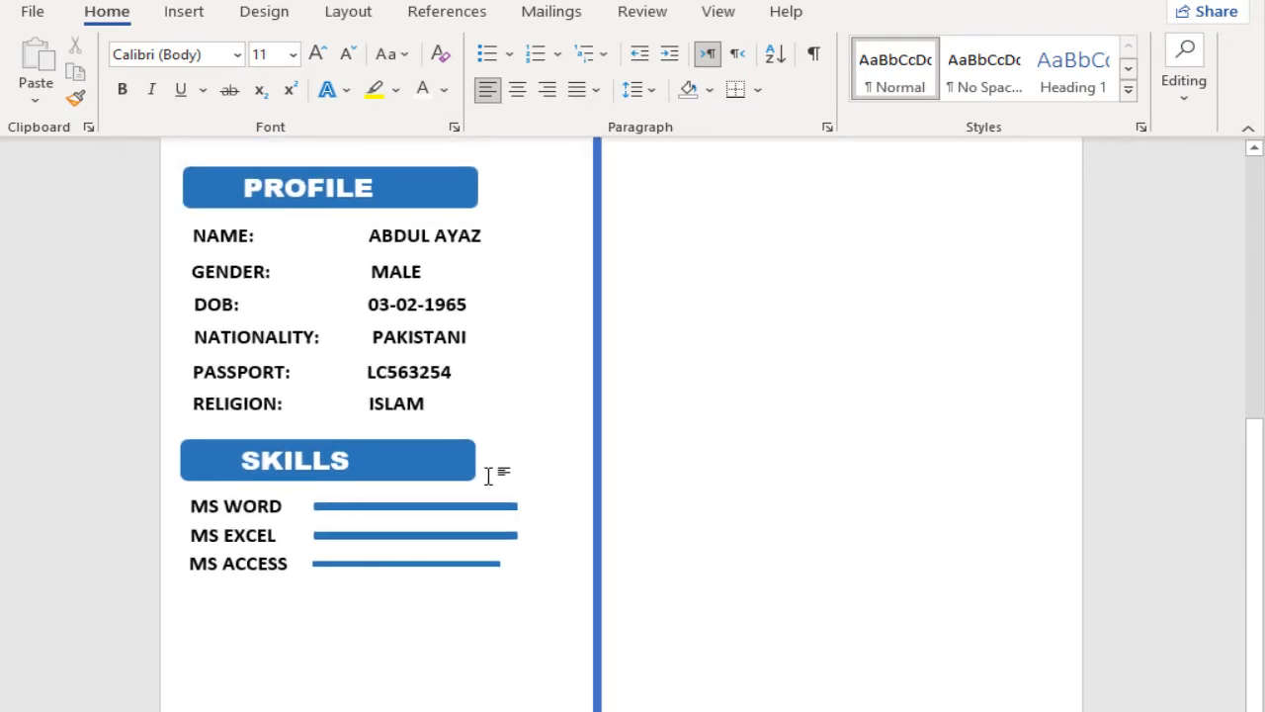
Step: Copy the SKILLS heading bar with its title to below the MS ACCESS row and retitle the copy HOBBIES
click(416, 564)
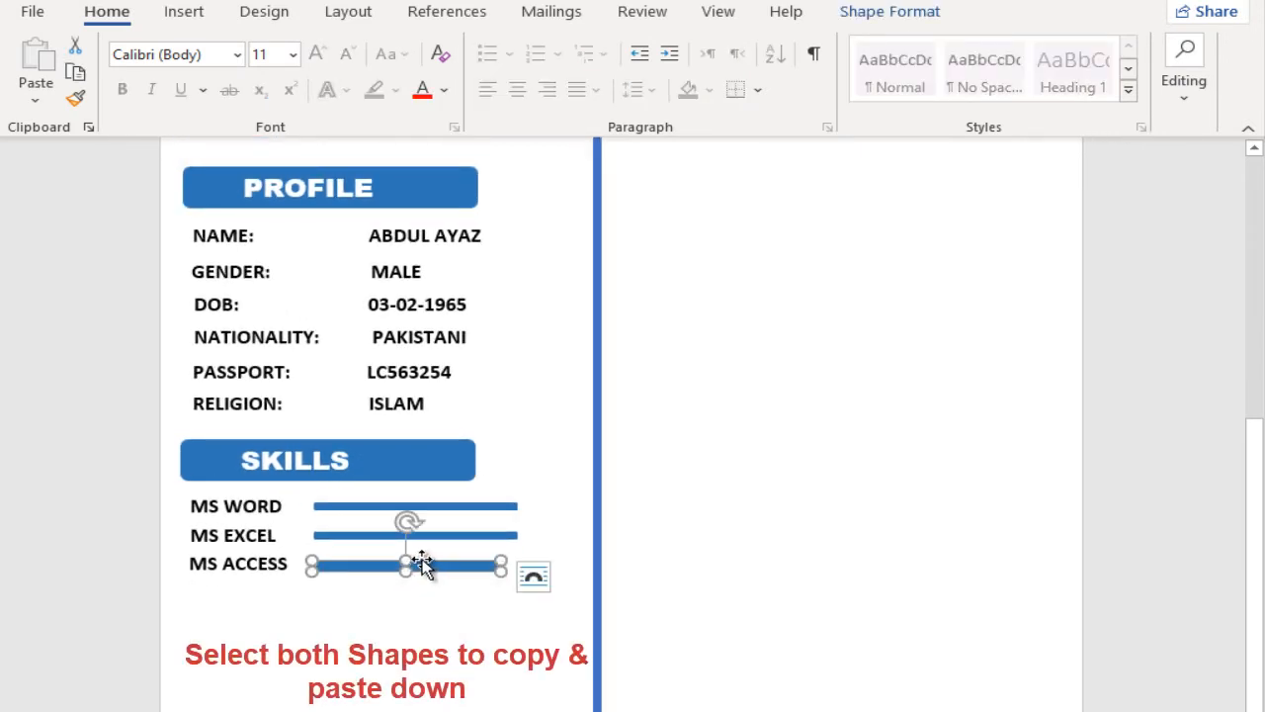
click(442, 462)
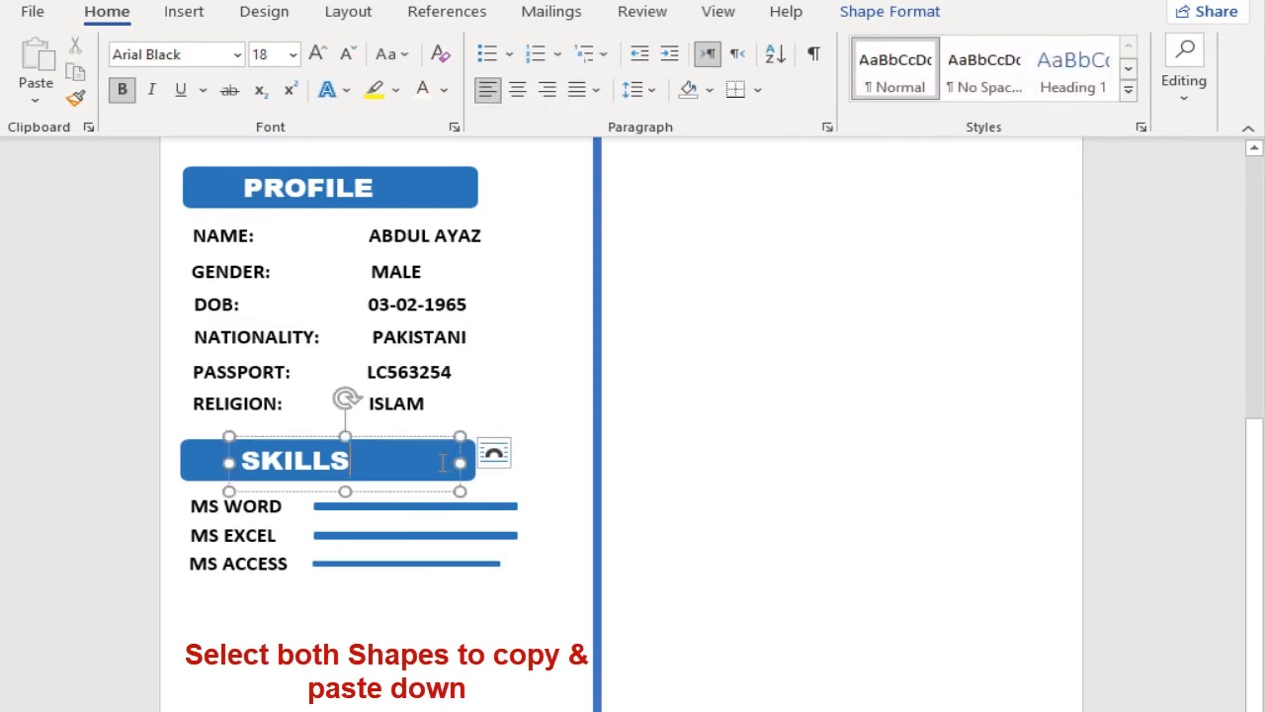
shift+click(204, 460)
drag(295, 502, 283, 643)
double_click(234, 612)
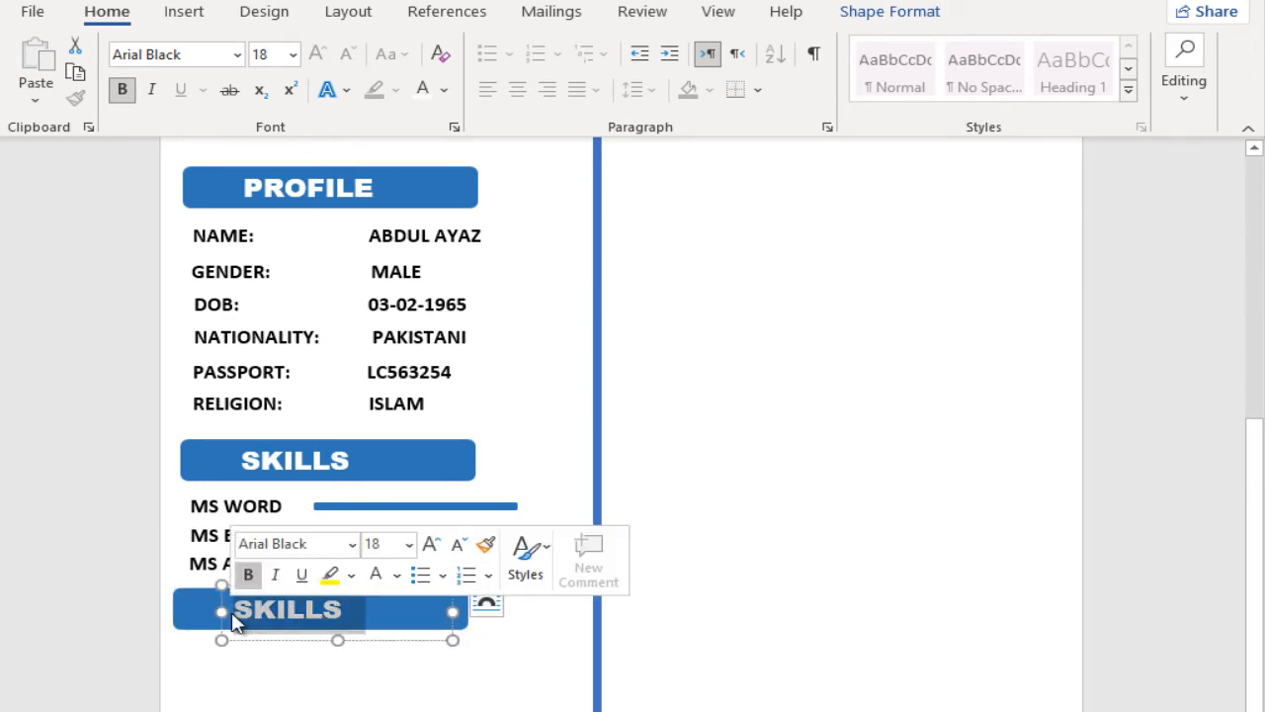
text(HOBBIES)
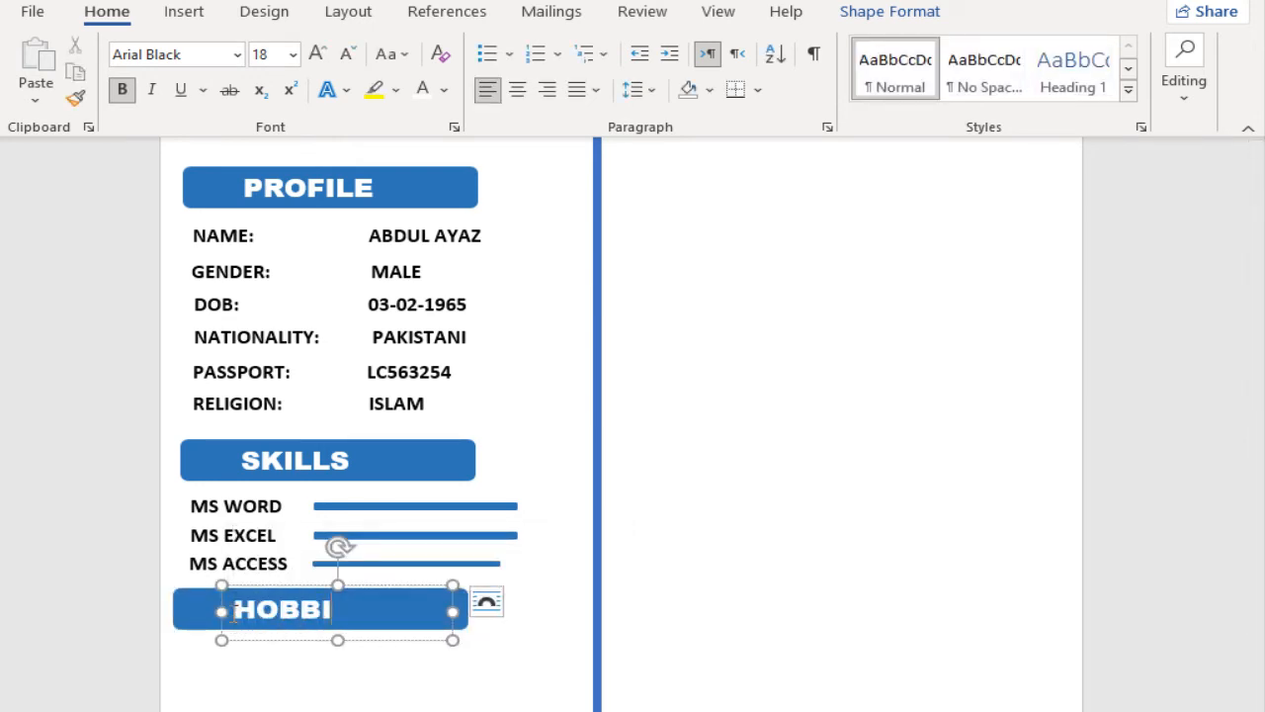
Step: Draw a small rounded rectangle just under the start of the HOBBIES bar
click(262, 561)
click(360, 561)
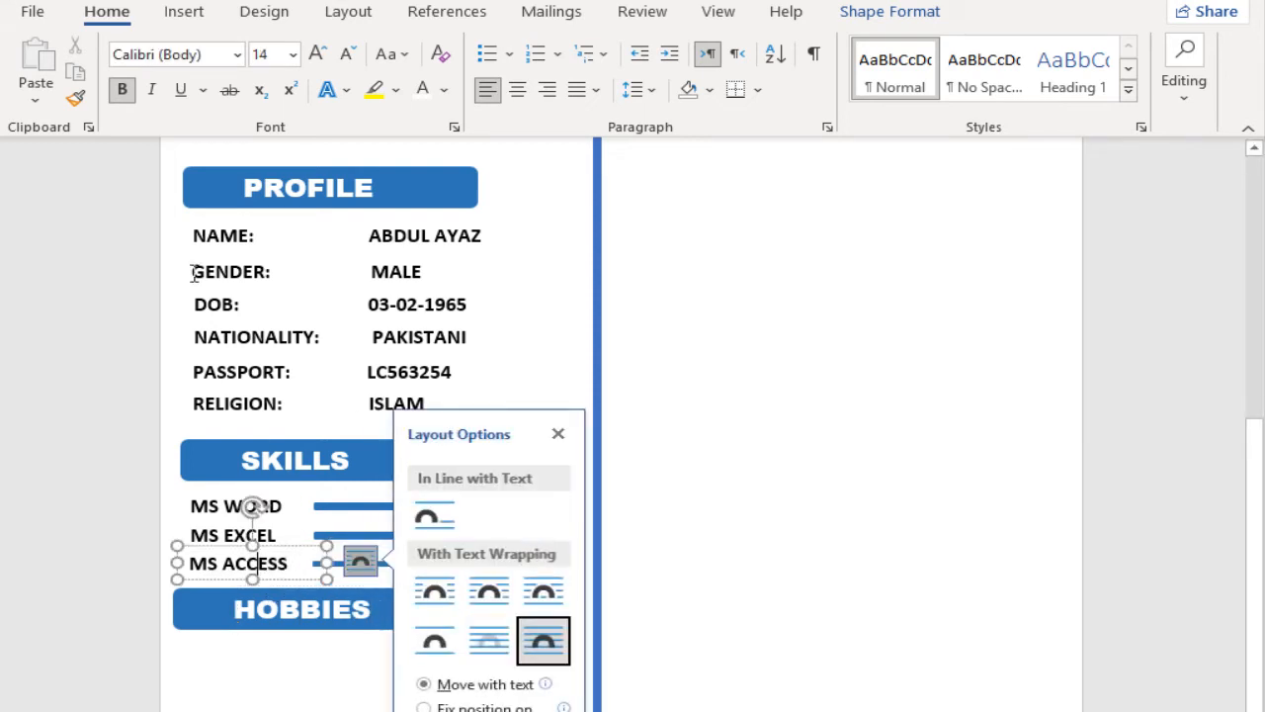
click(184, 14)
click(249, 45)
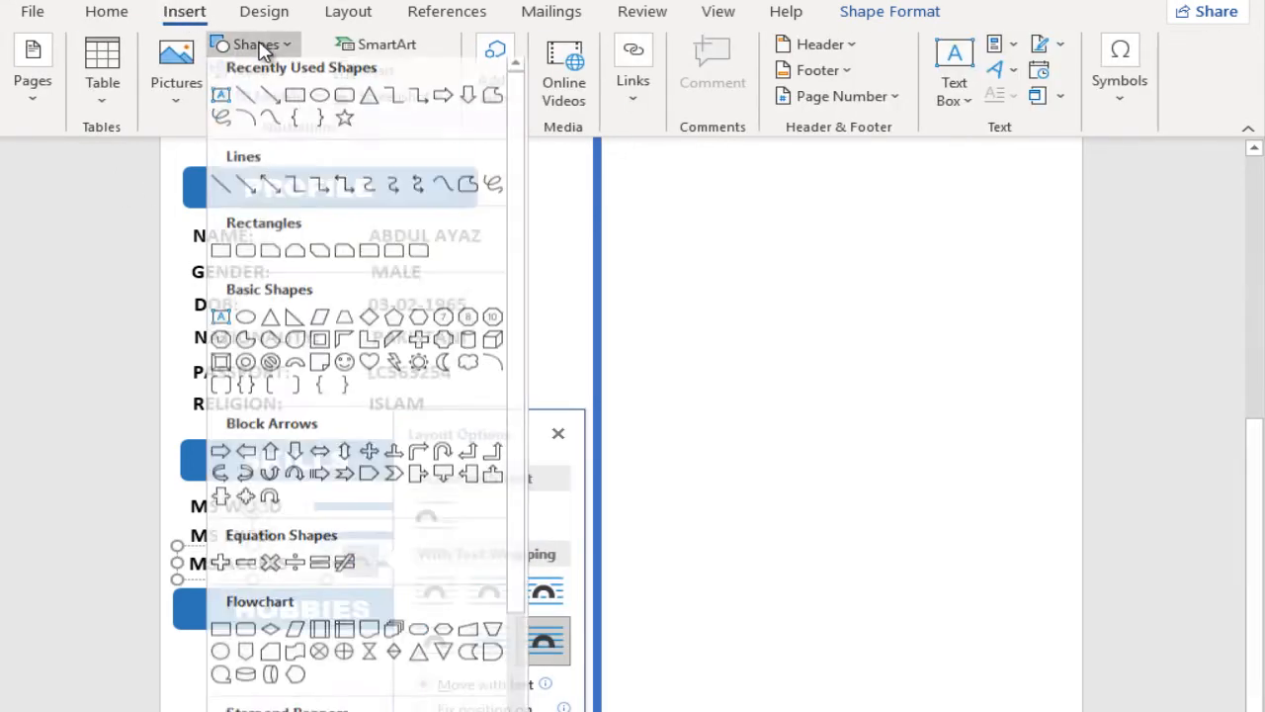
click(336, 104)
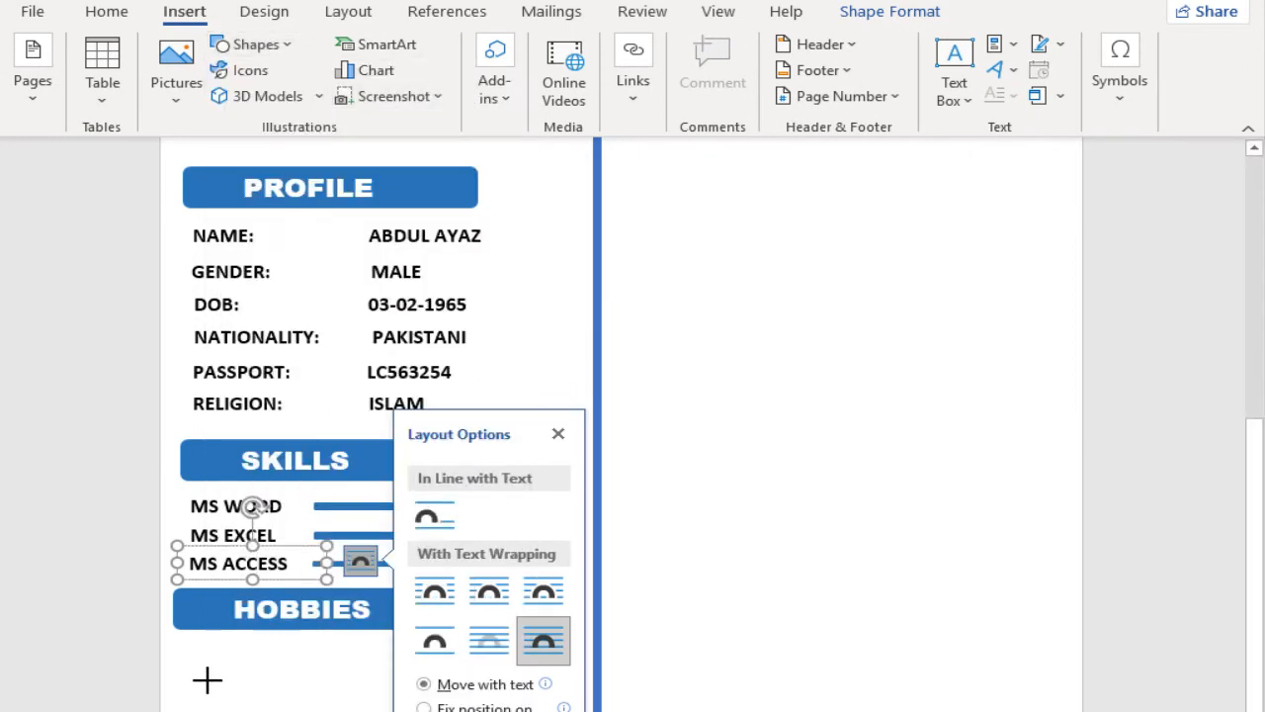
drag(182, 643, 247, 691)
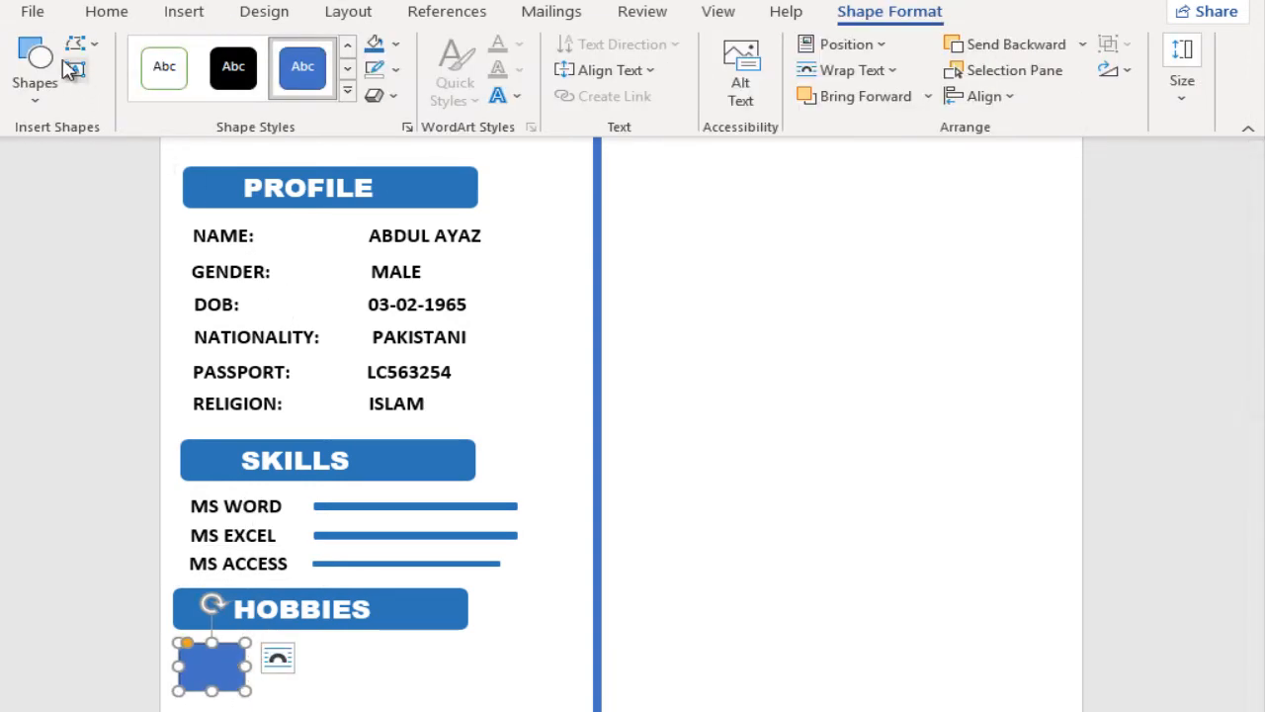
Step: Draw a smaller rounded rectangle inside the box under HOBBIES and give the outer box the headings' darker blue fill
click(36, 77)
click(144, 156)
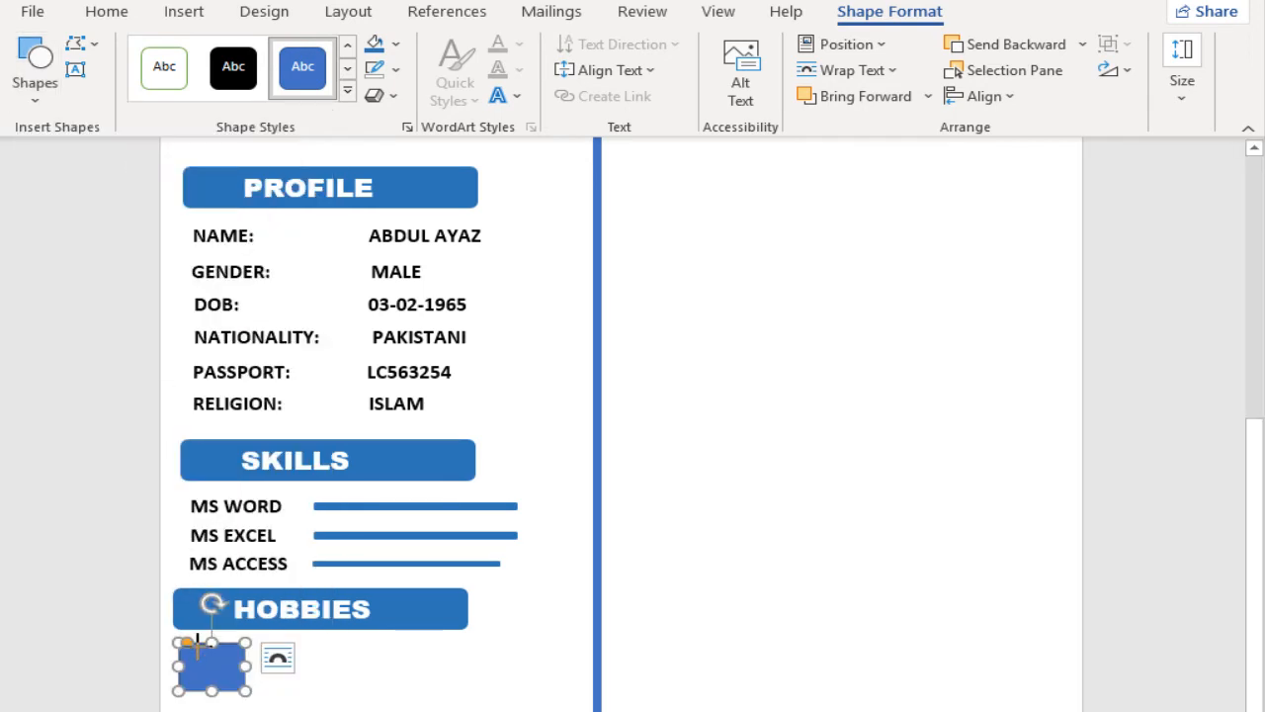
drag(191, 653, 237, 683)
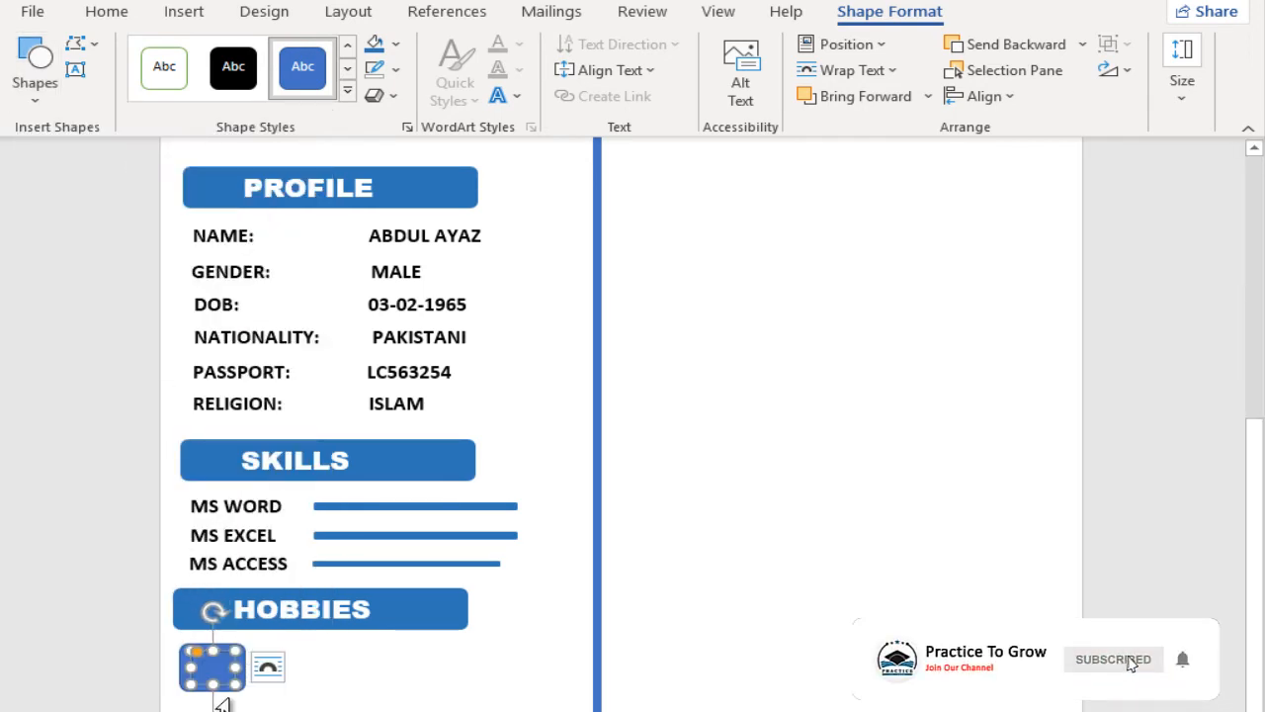
click(173, 684)
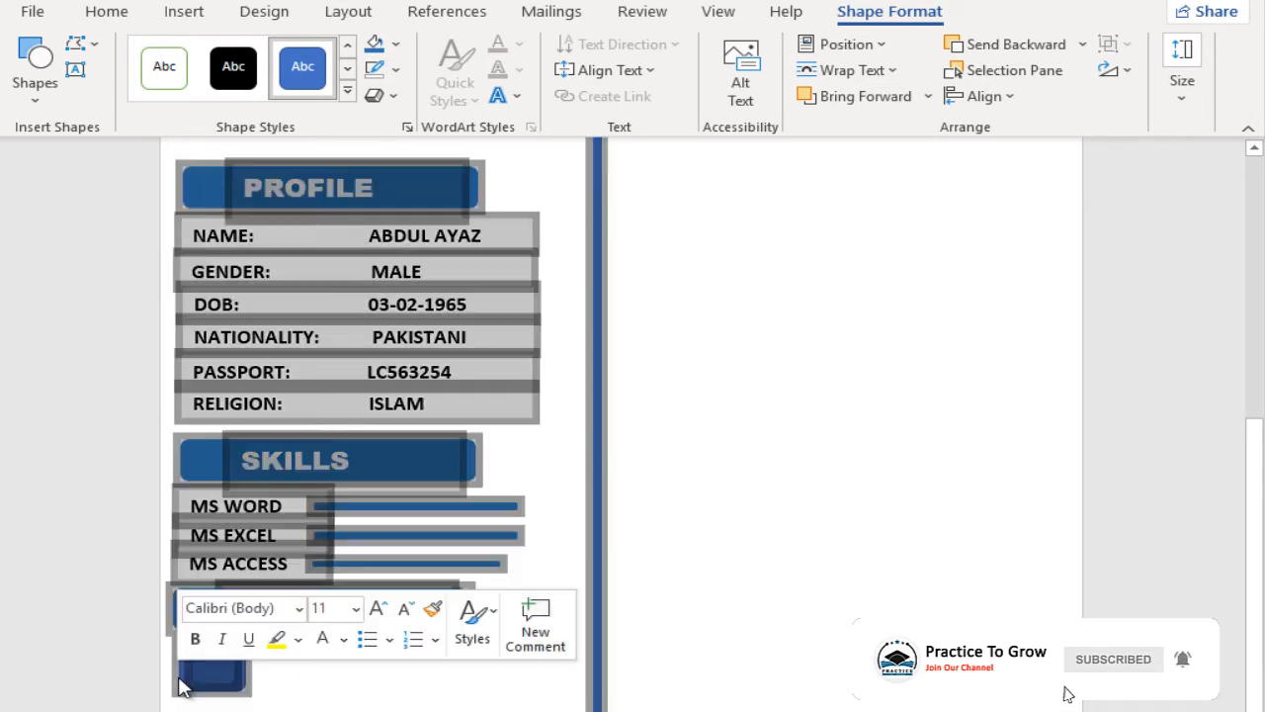
click(190, 685)
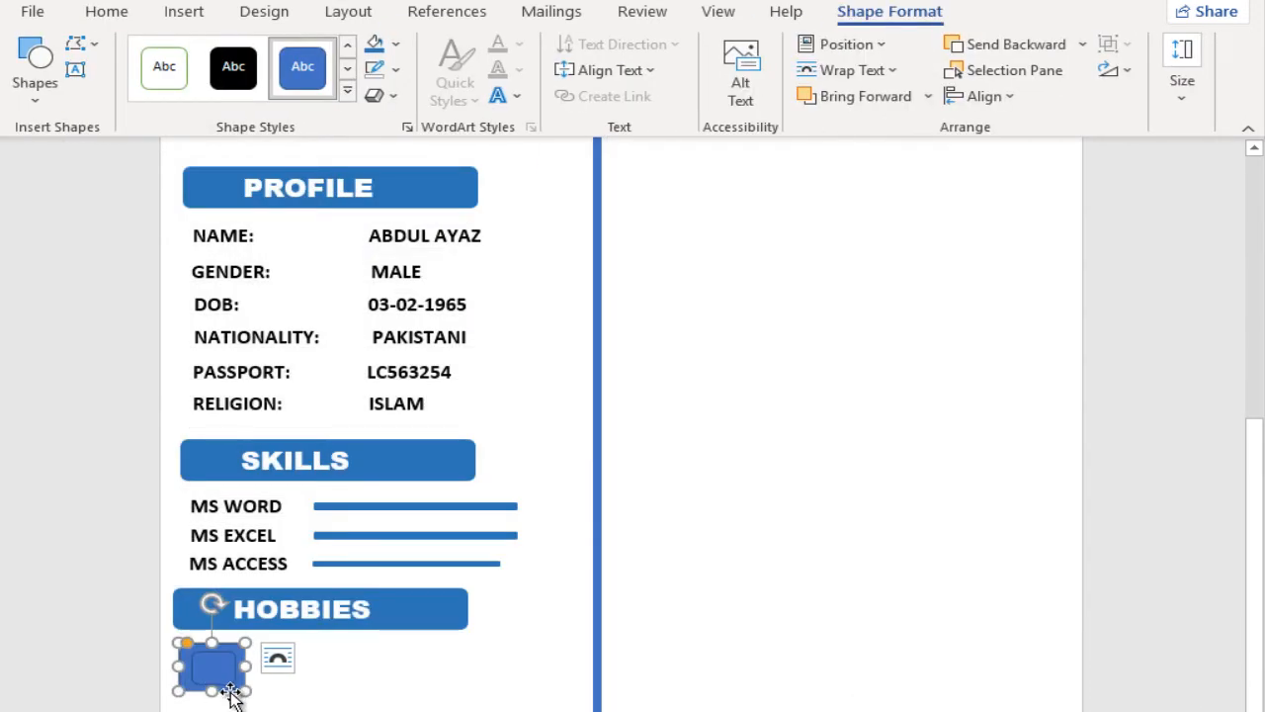
Step: Fill the inner rounded rectangle with the picture file airport_50px from the Icons folder
click(395, 45)
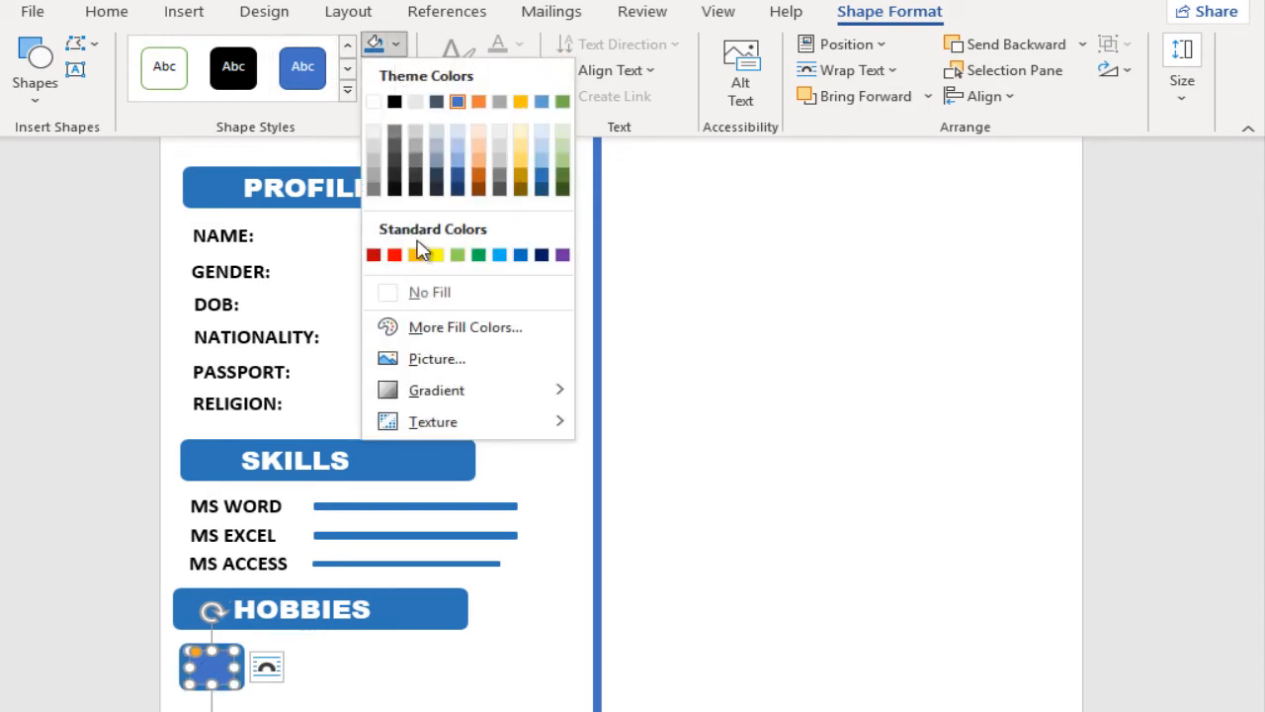
click(437, 359)
click(449, 310)
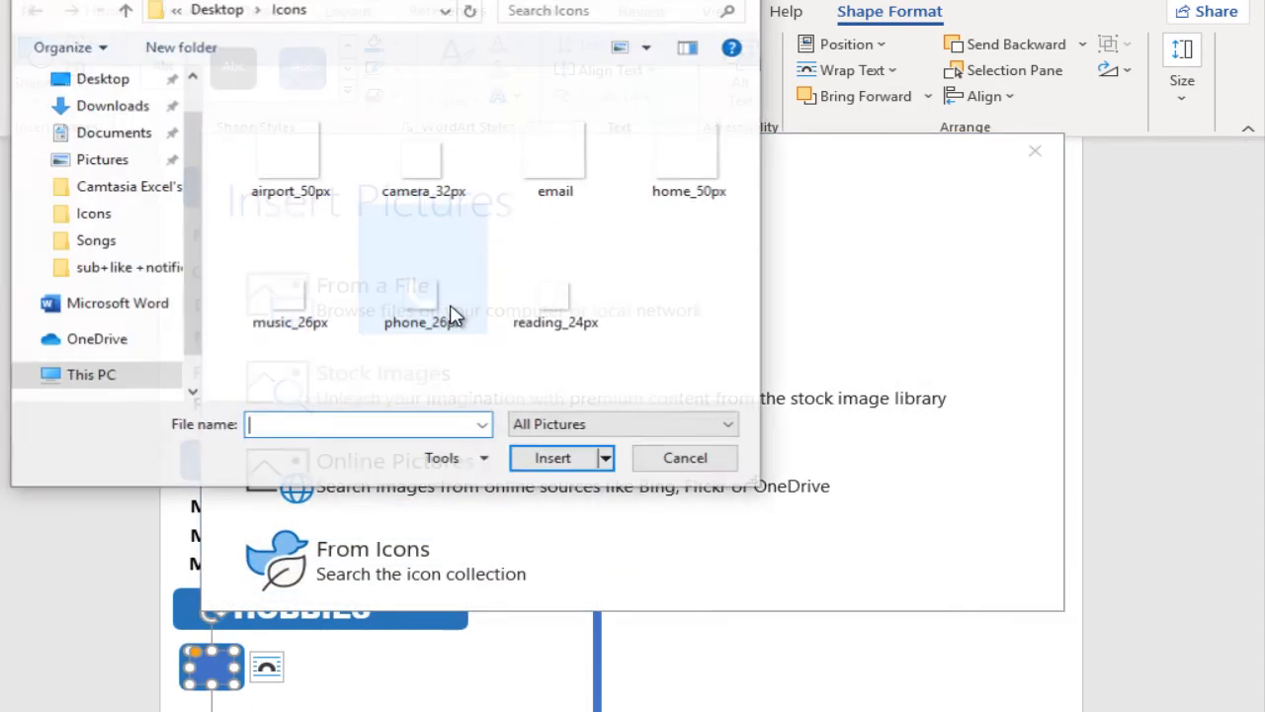
double_click(277, 138)
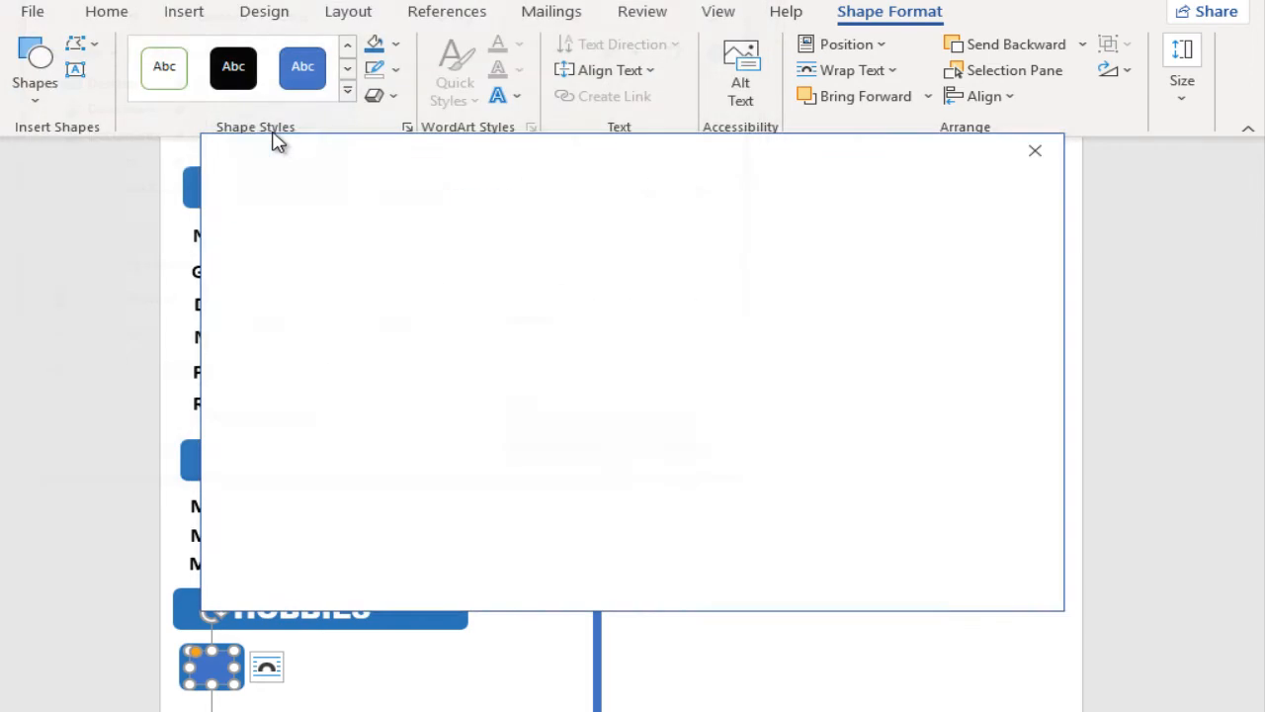
Step: Select both parts of the airplane icon and copy them three times in an evenly spaced row under HOBBIES
click(183, 671)
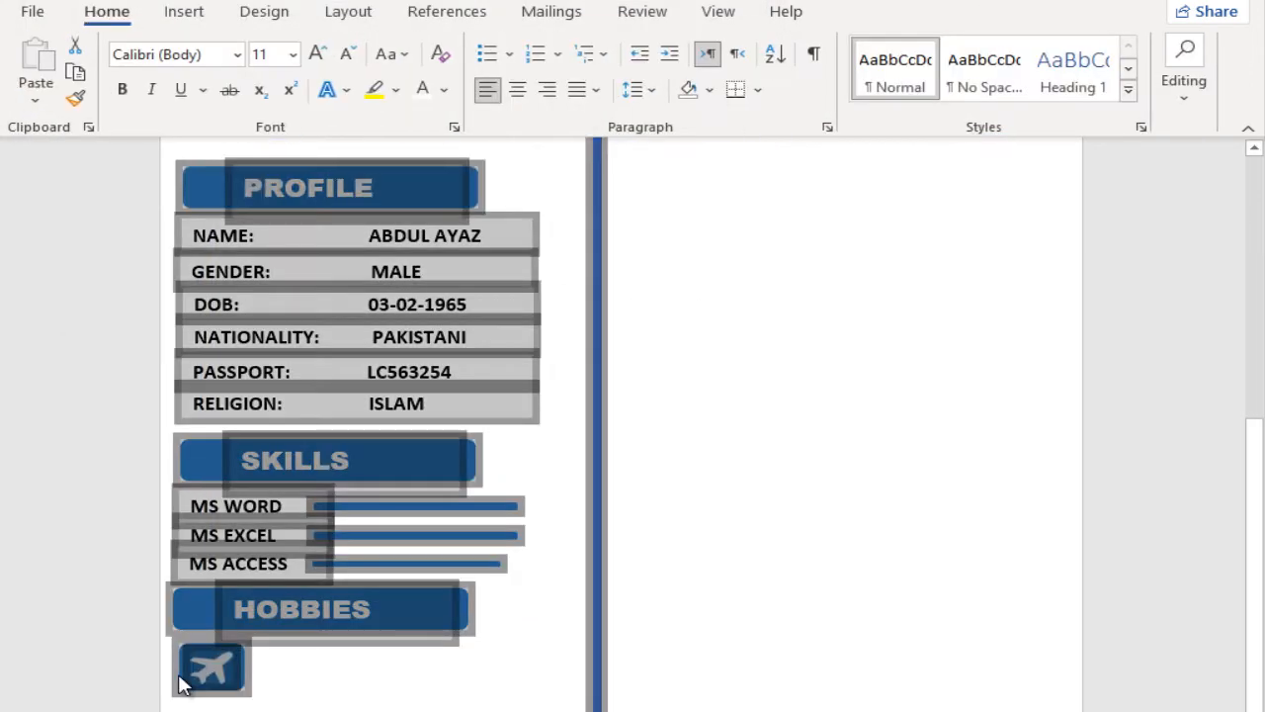
shift+click(223, 676)
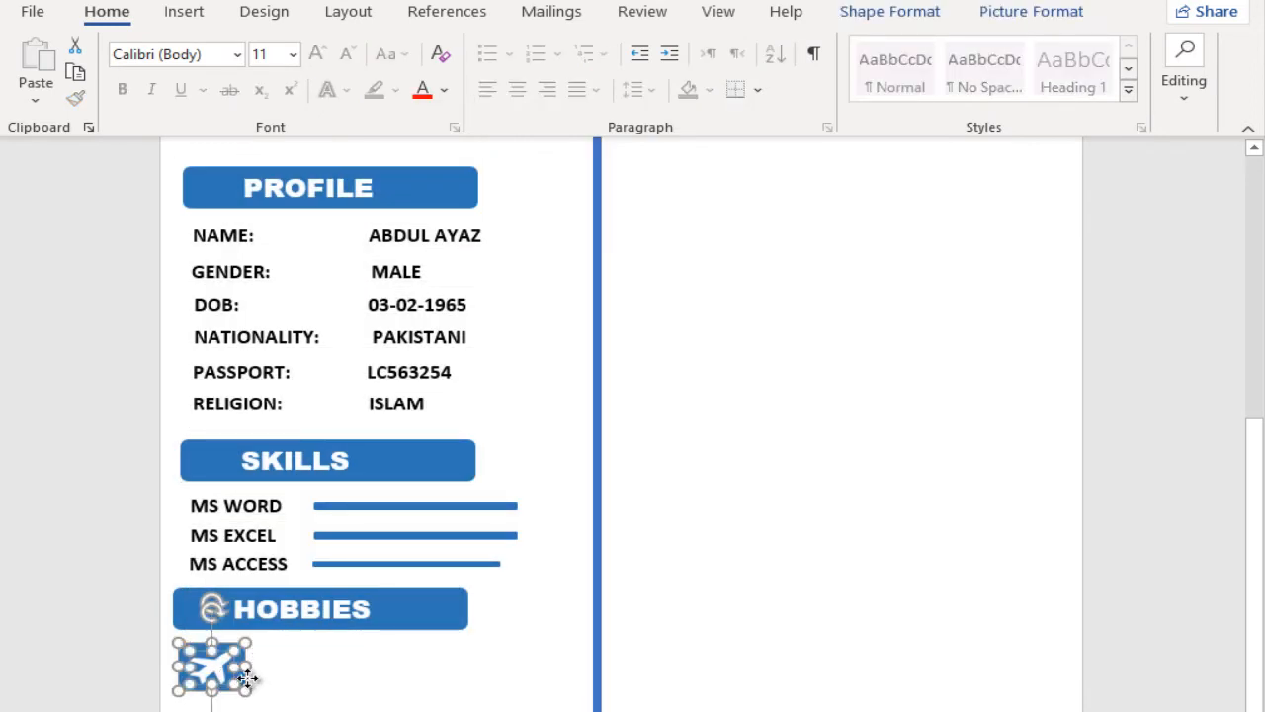
drag(255, 678, 481, 686)
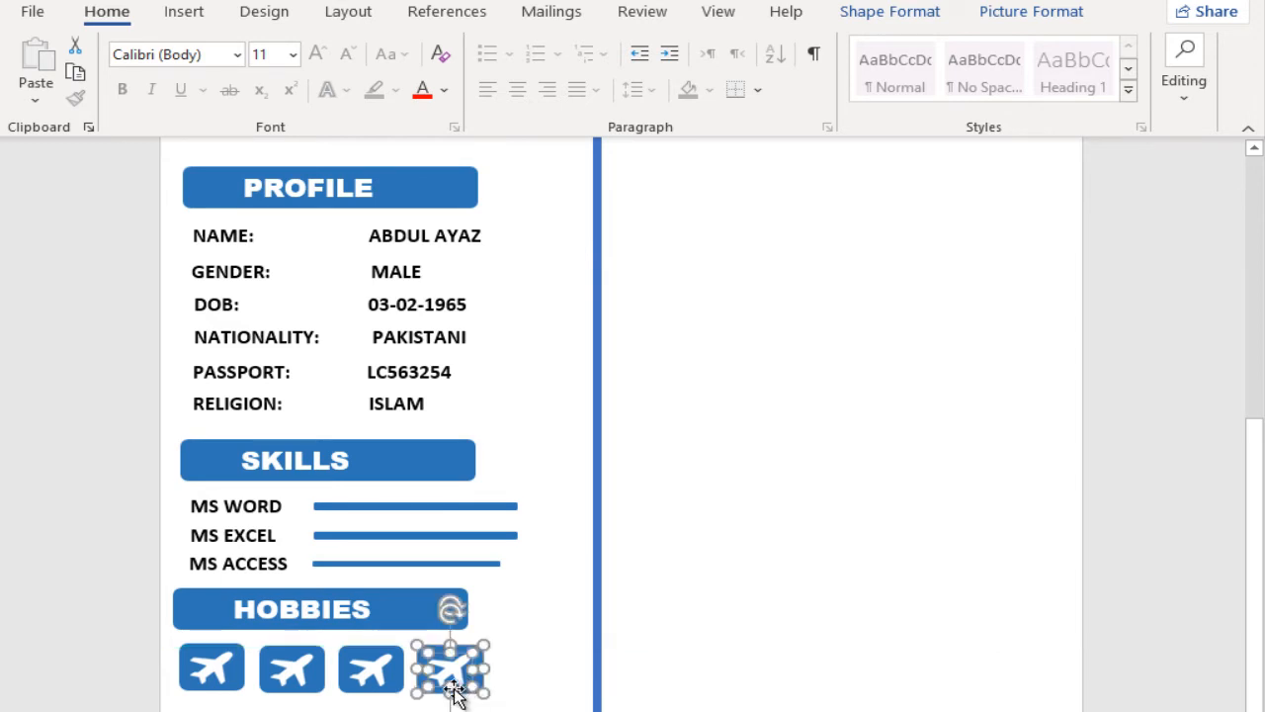
Step: Replace the picture fill of the second hobby icon with the file music_26px from the Icons folder
click(289, 670)
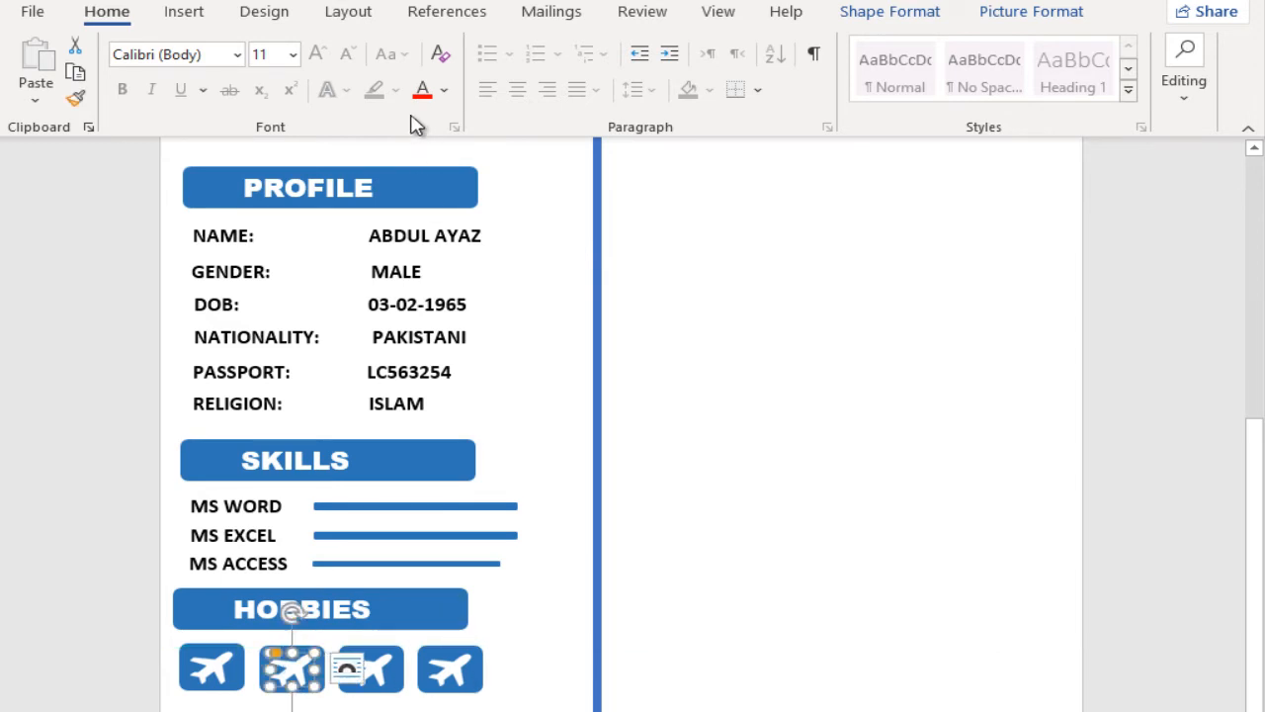
click(902, 14)
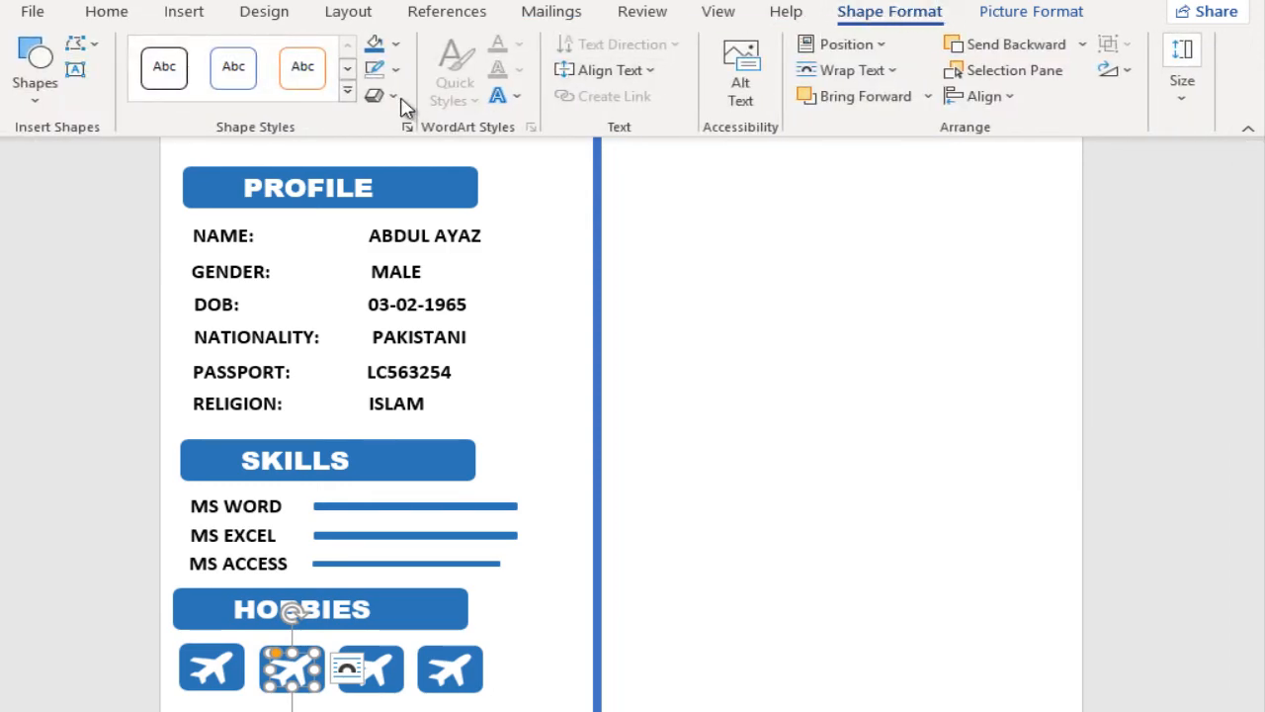
click(395, 46)
click(464, 354)
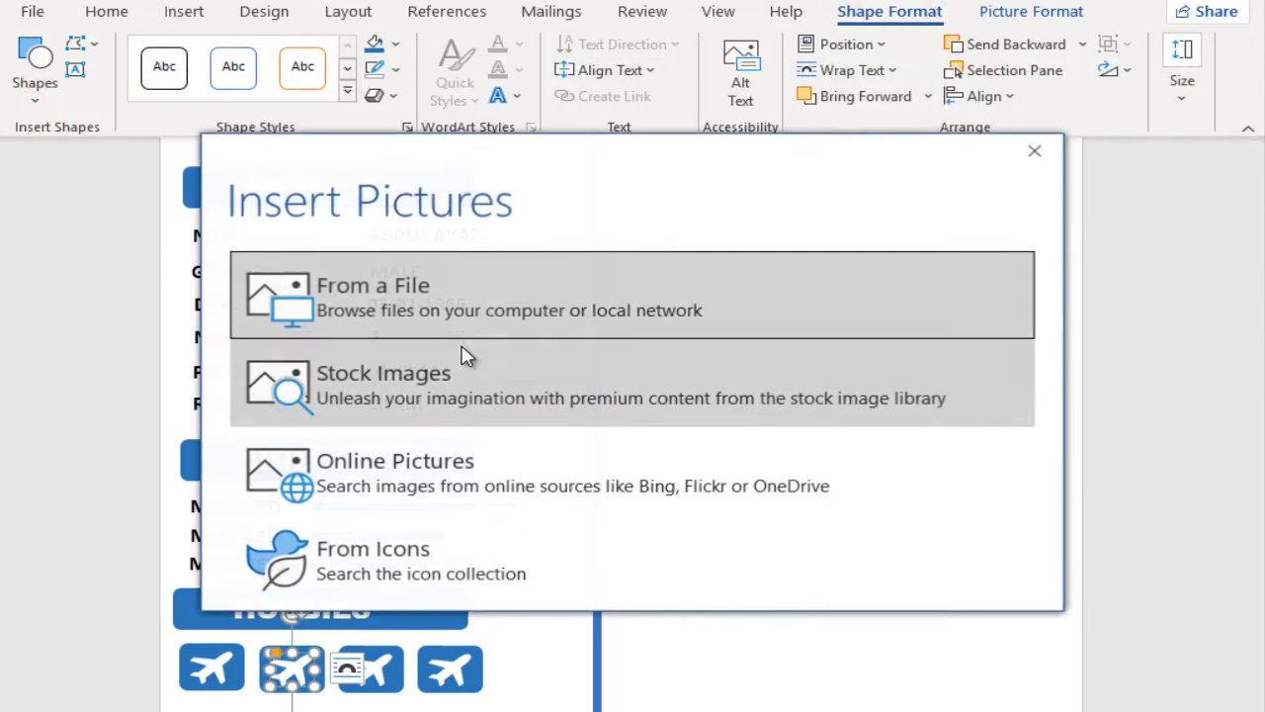
click(461, 296)
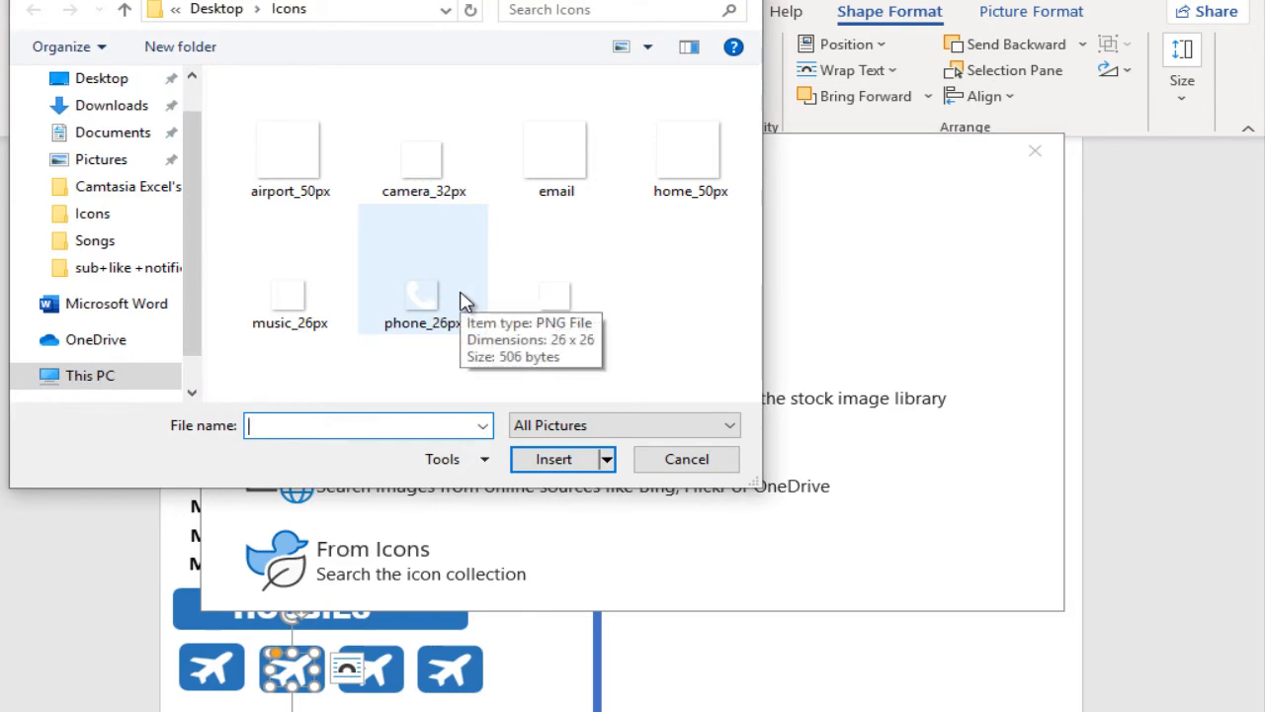
click(333, 302)
click(555, 459)
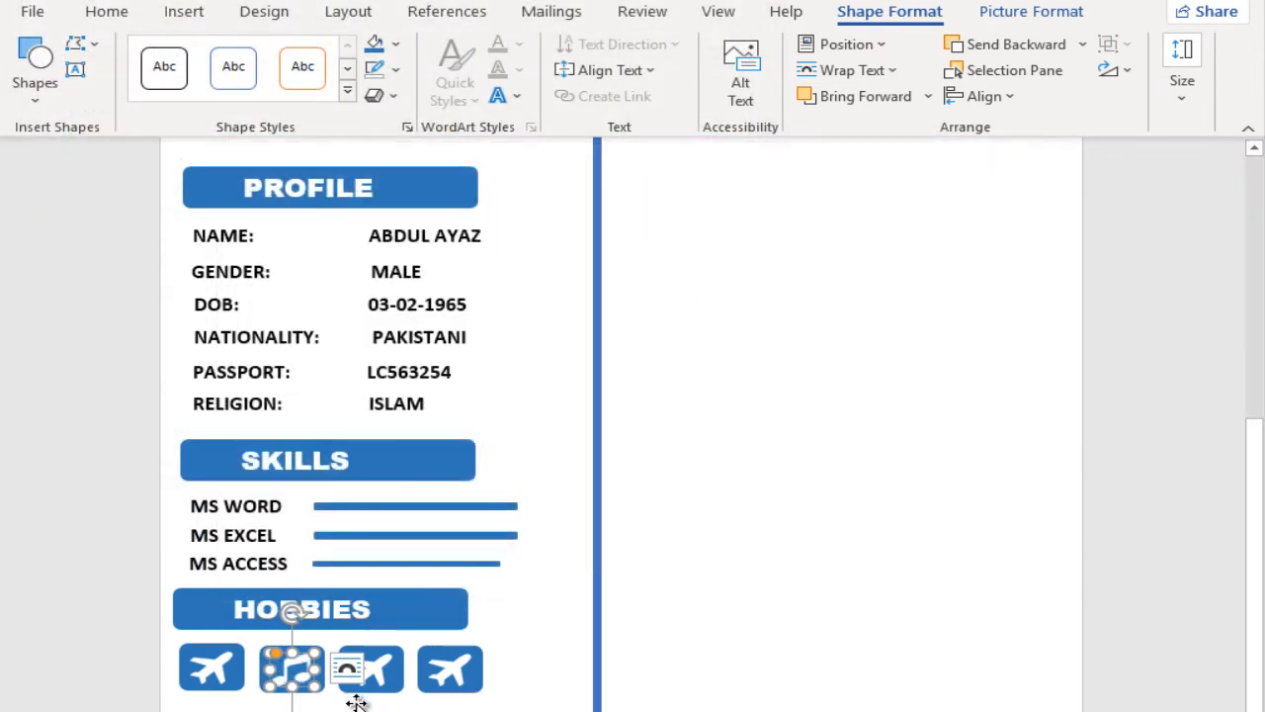
Step: Replace the picture fills of the third and fourth hobby icons with the files reading_24px and camera_32px from the Icons folder
click(371, 670)
click(395, 43)
click(430, 353)
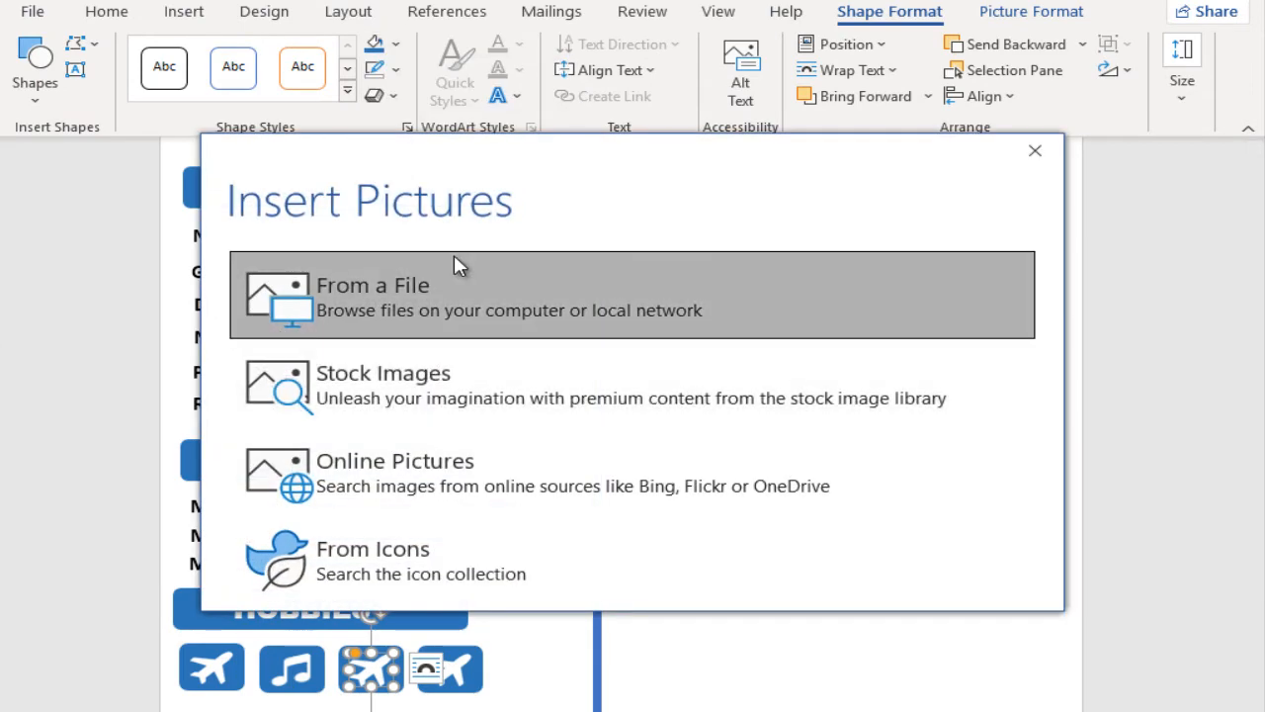
click(454, 259)
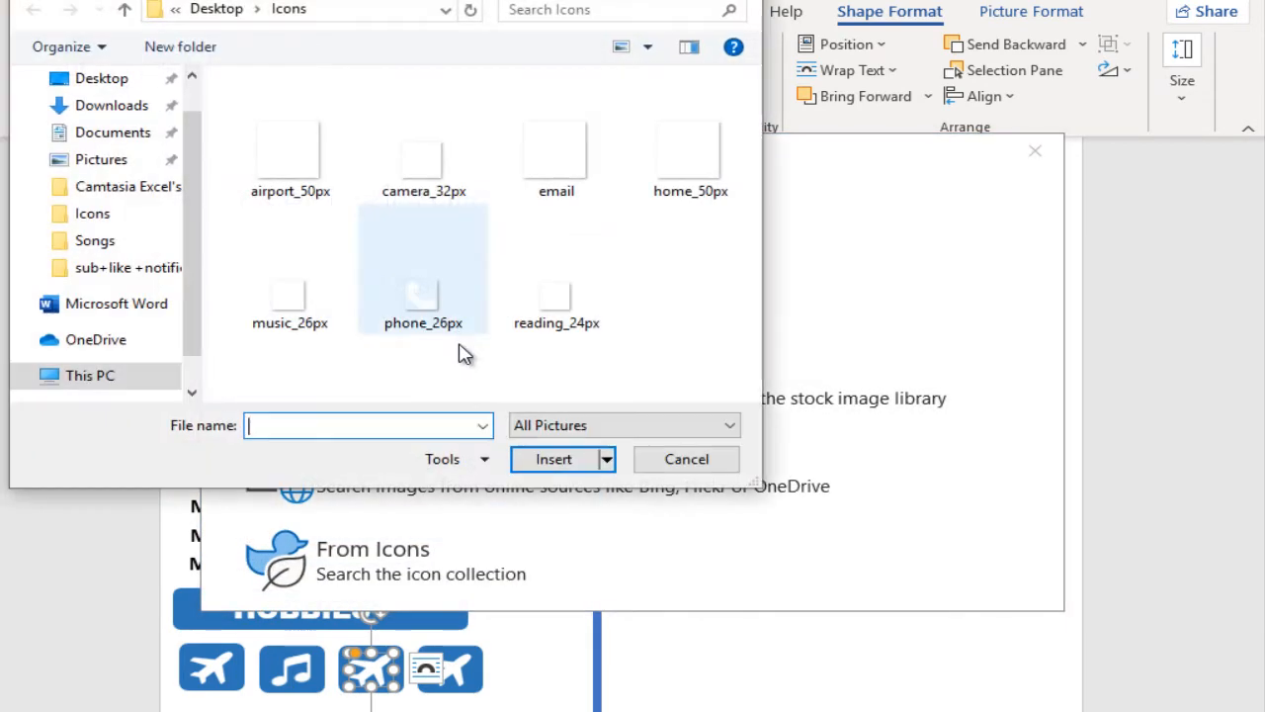
click(556, 318)
click(554, 458)
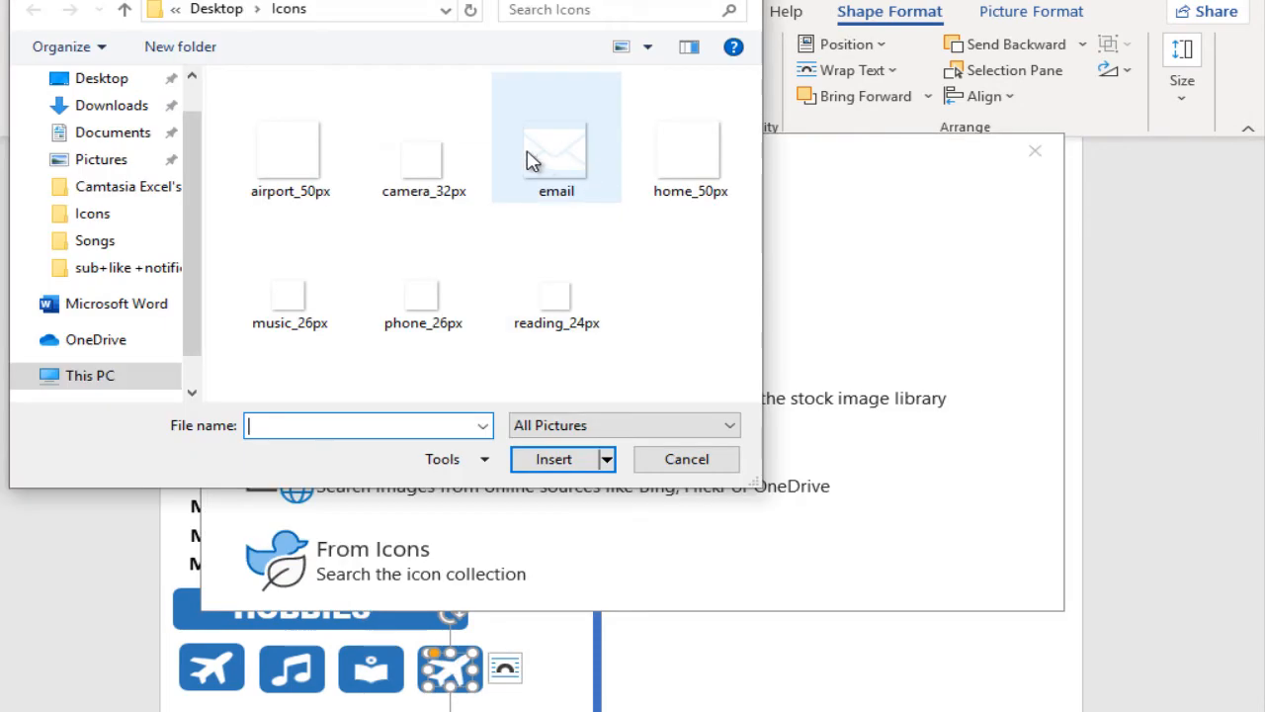
click(415, 138)
click(556, 458)
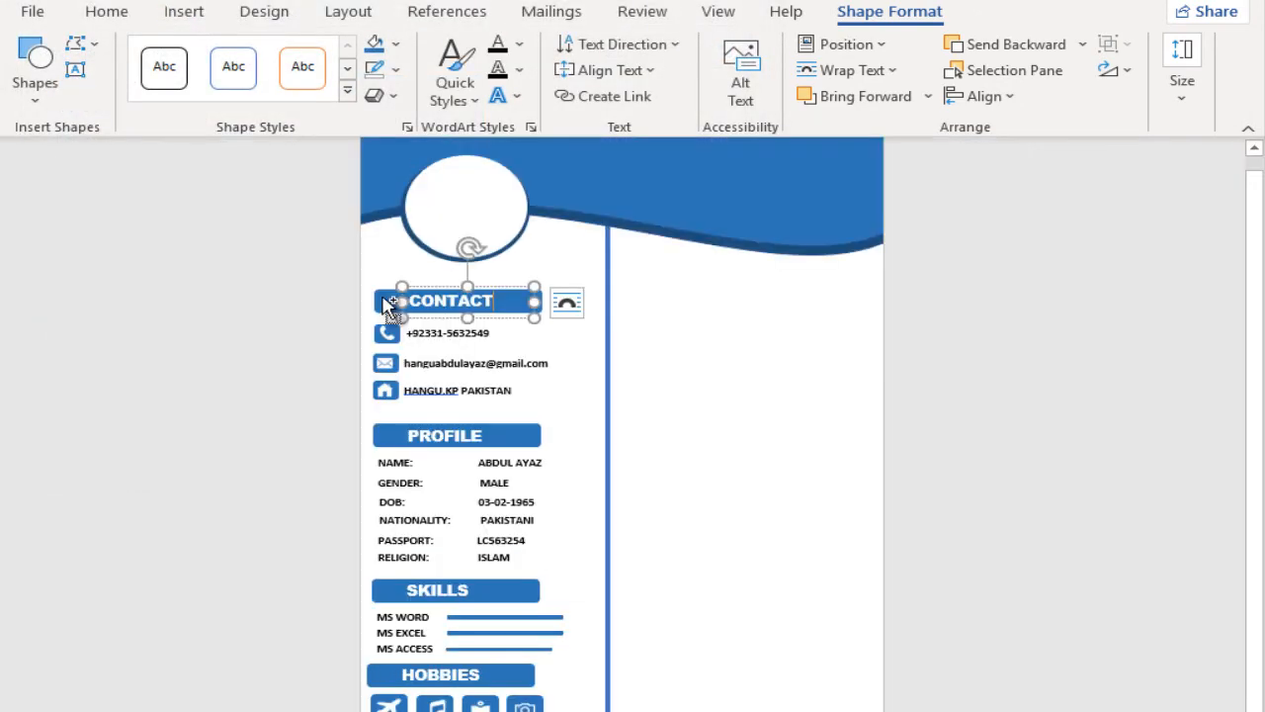
Step: Copy the CONTACT heading with its blue box to the right column beneath the wave and retitle the copy EDUCATION
click(389, 304)
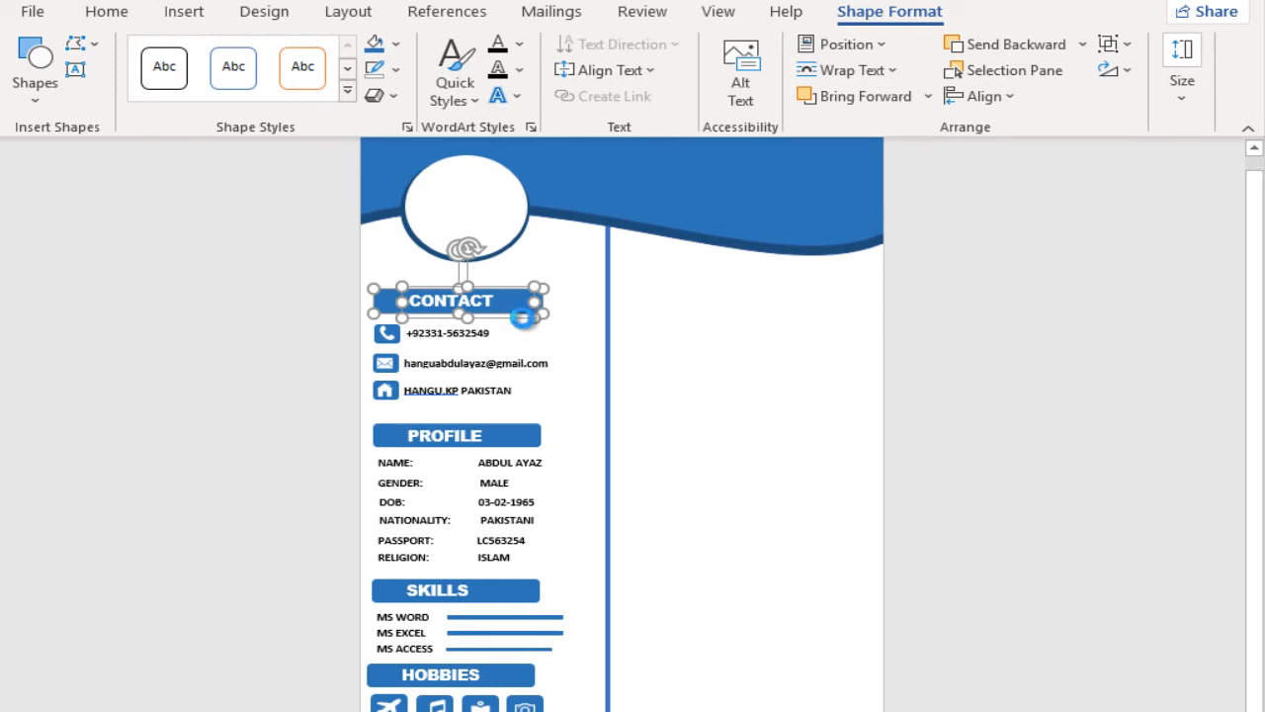
drag(514, 328, 764, 314)
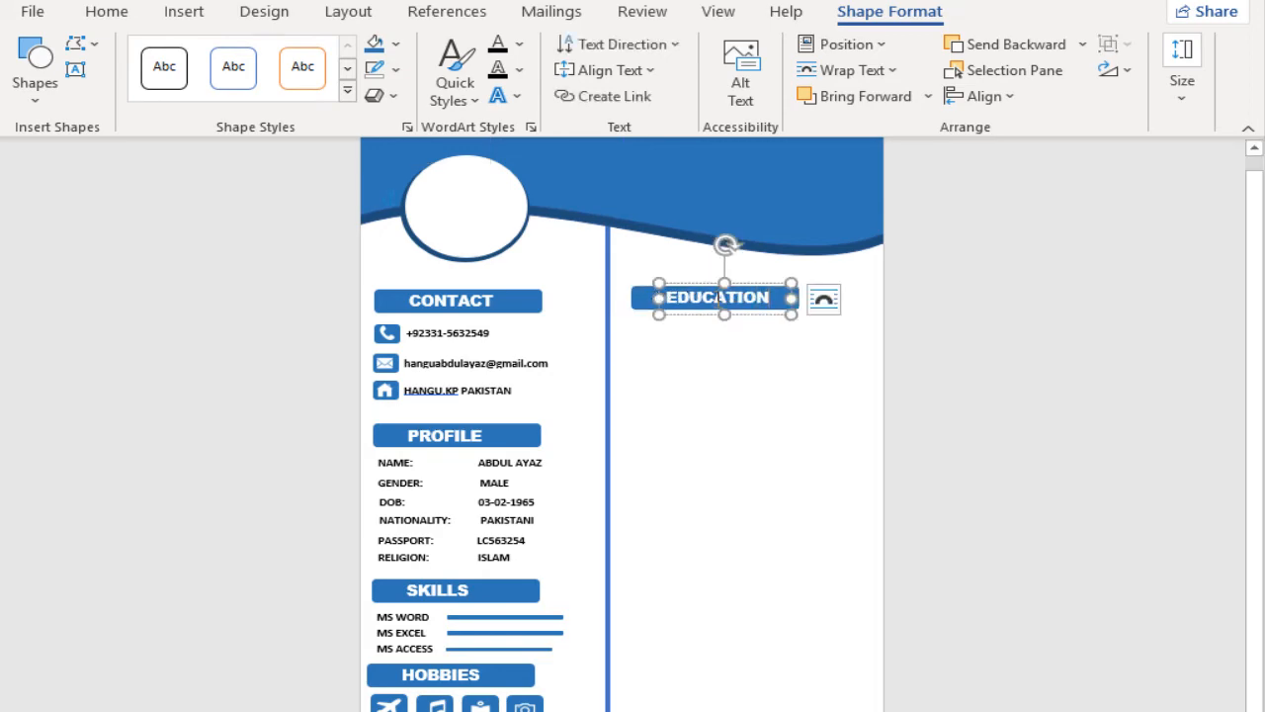
scroll(739, 307, up, 8)
Step: Draw a small rounded rectangle just below the EDUCATION heading, aligned near its left end
click(184, 11)
click(249, 44)
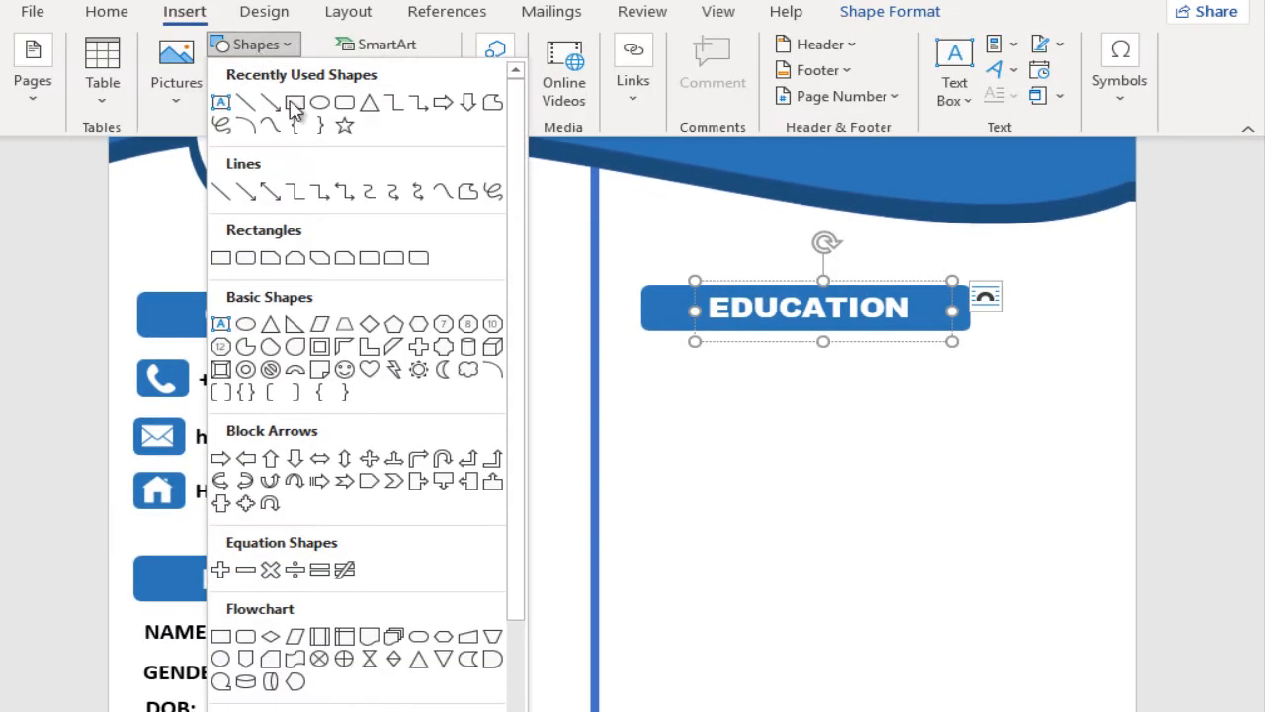
click(294, 108)
drag(650, 346, 789, 375)
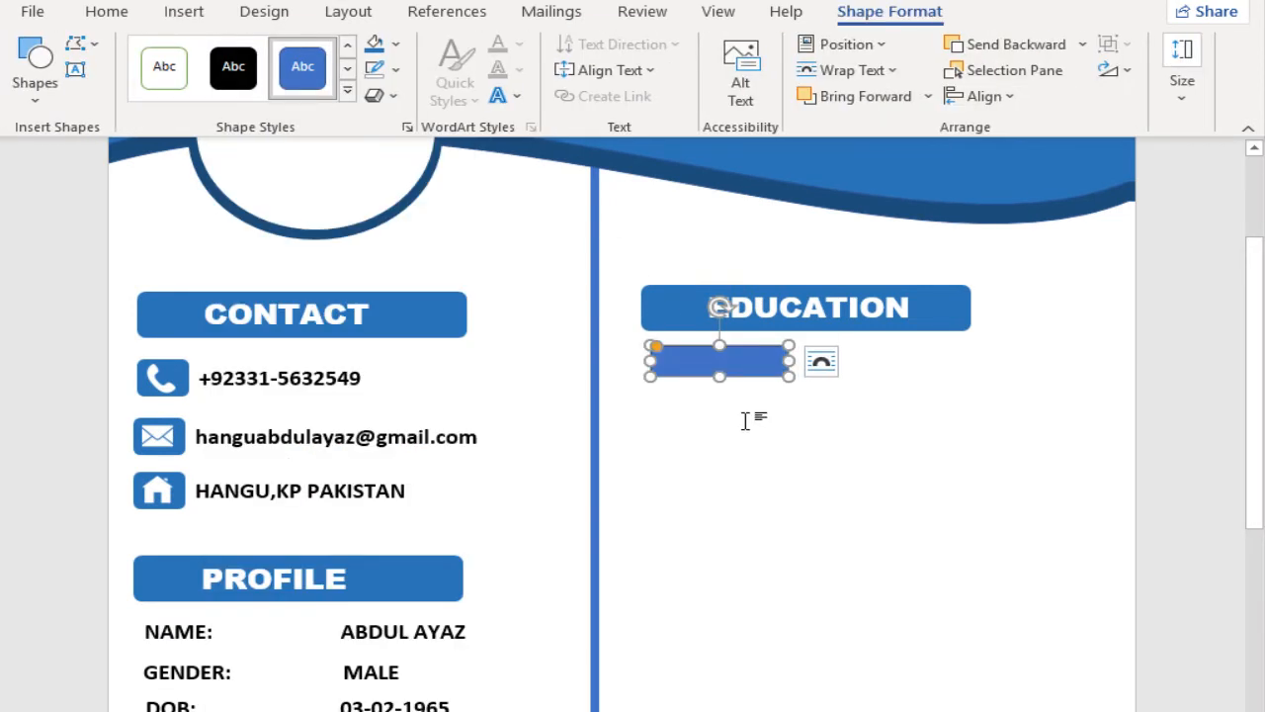
click(396, 45)
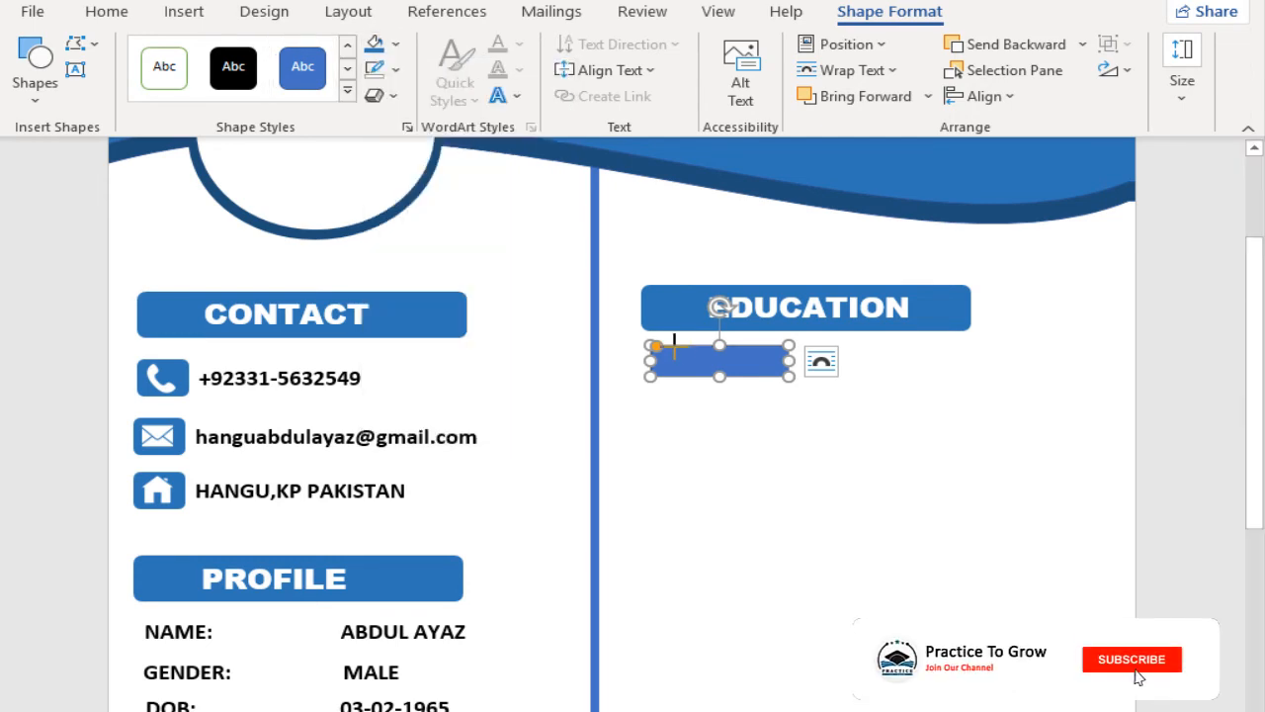
Step: Draw a text box without fill or outline over the small rectangle and enter 2013-2015 in it
drag(675, 347, 775, 379)
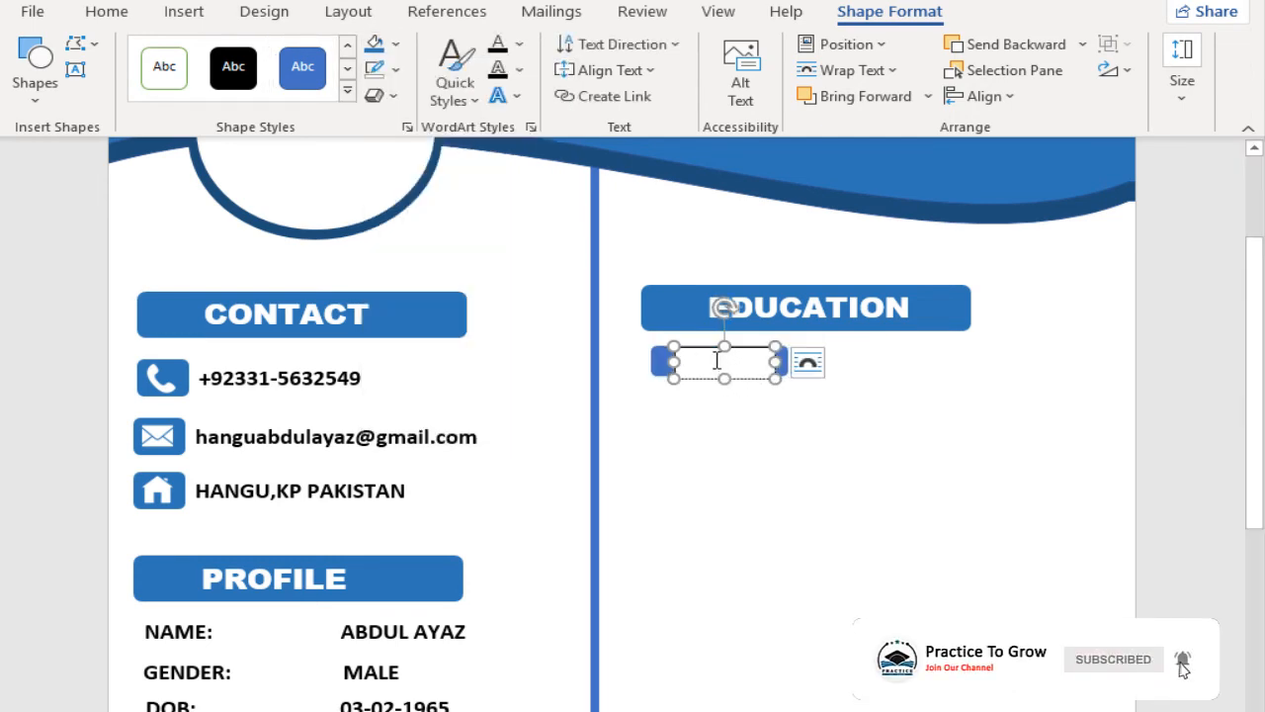
click(397, 47)
click(442, 291)
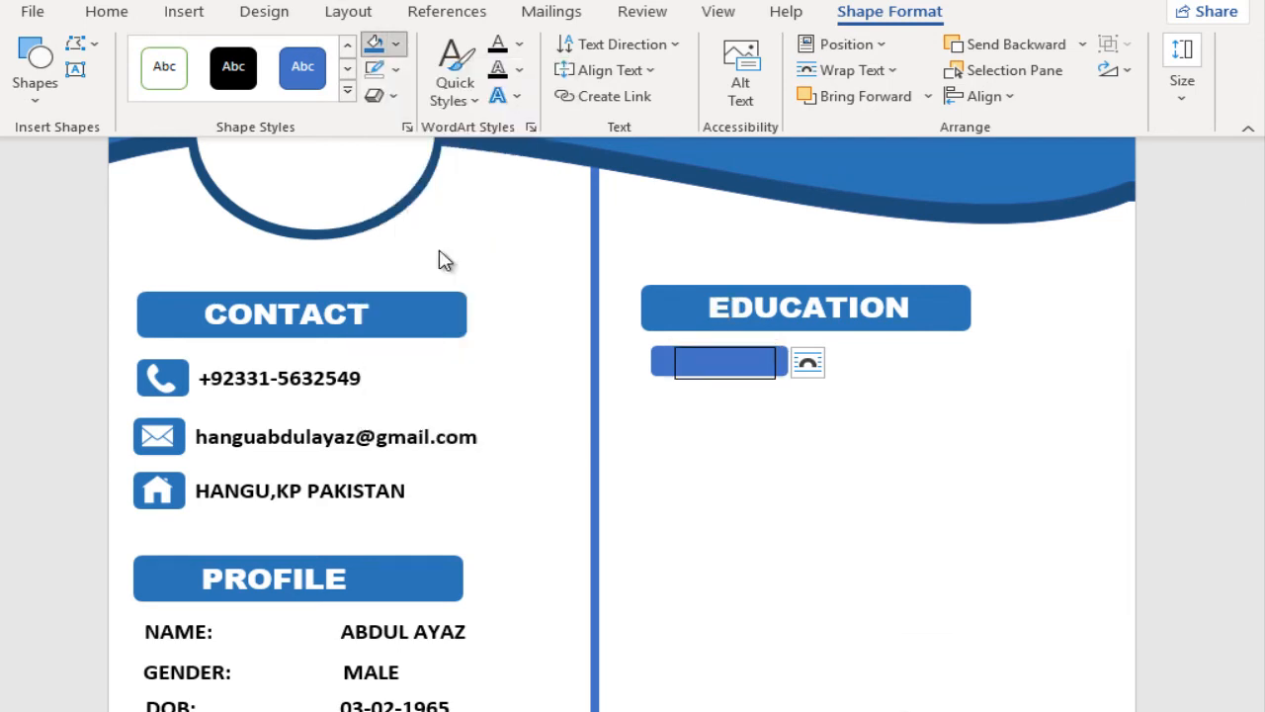
click(395, 70)
click(425, 319)
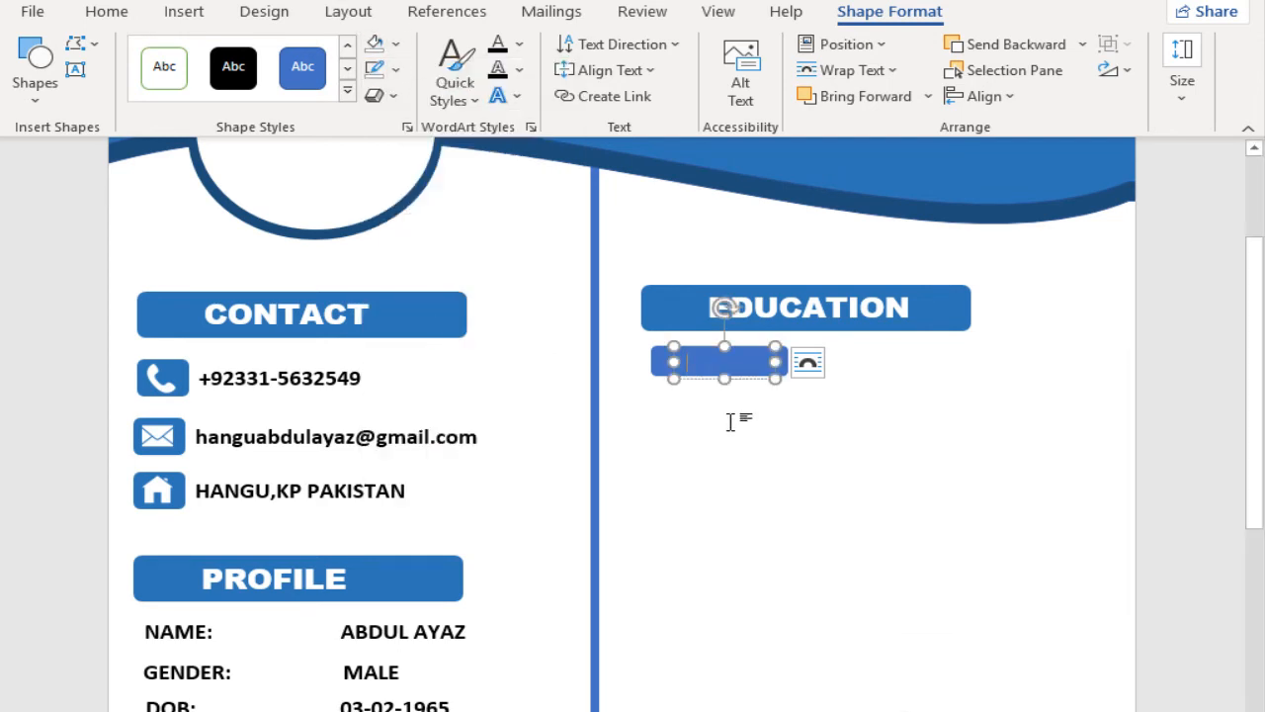
text(2013-)
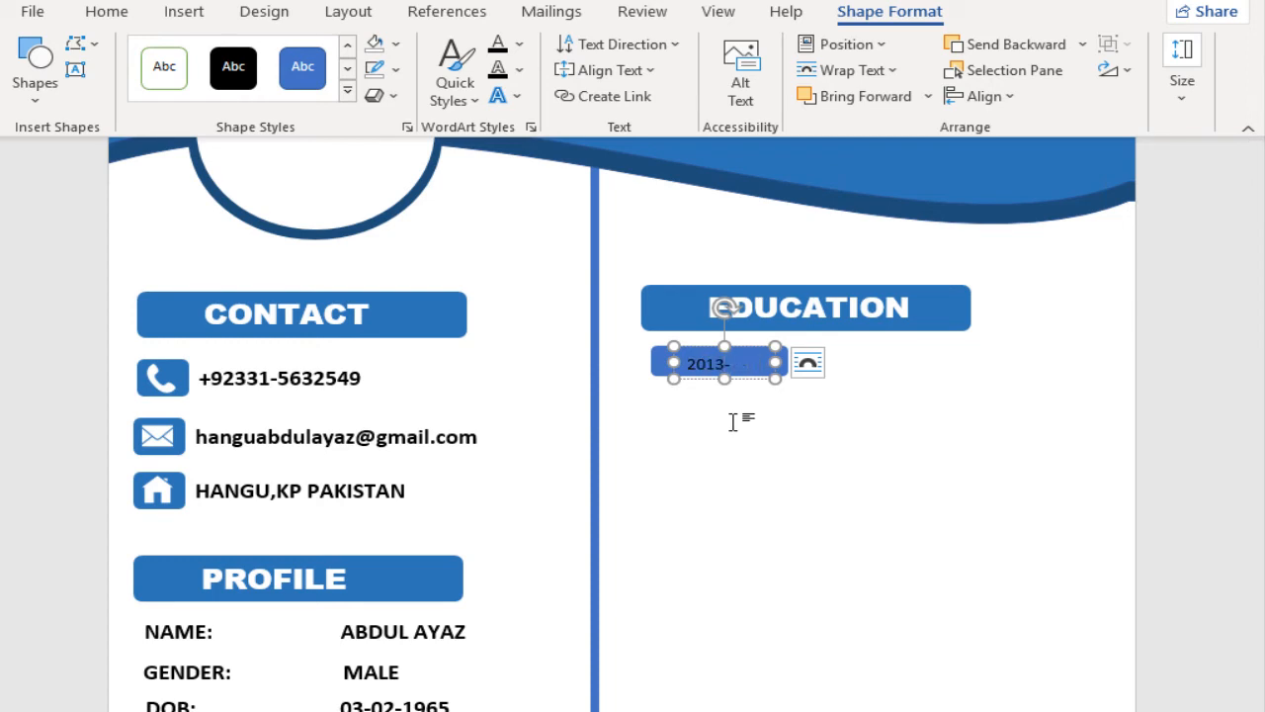
text(2015)
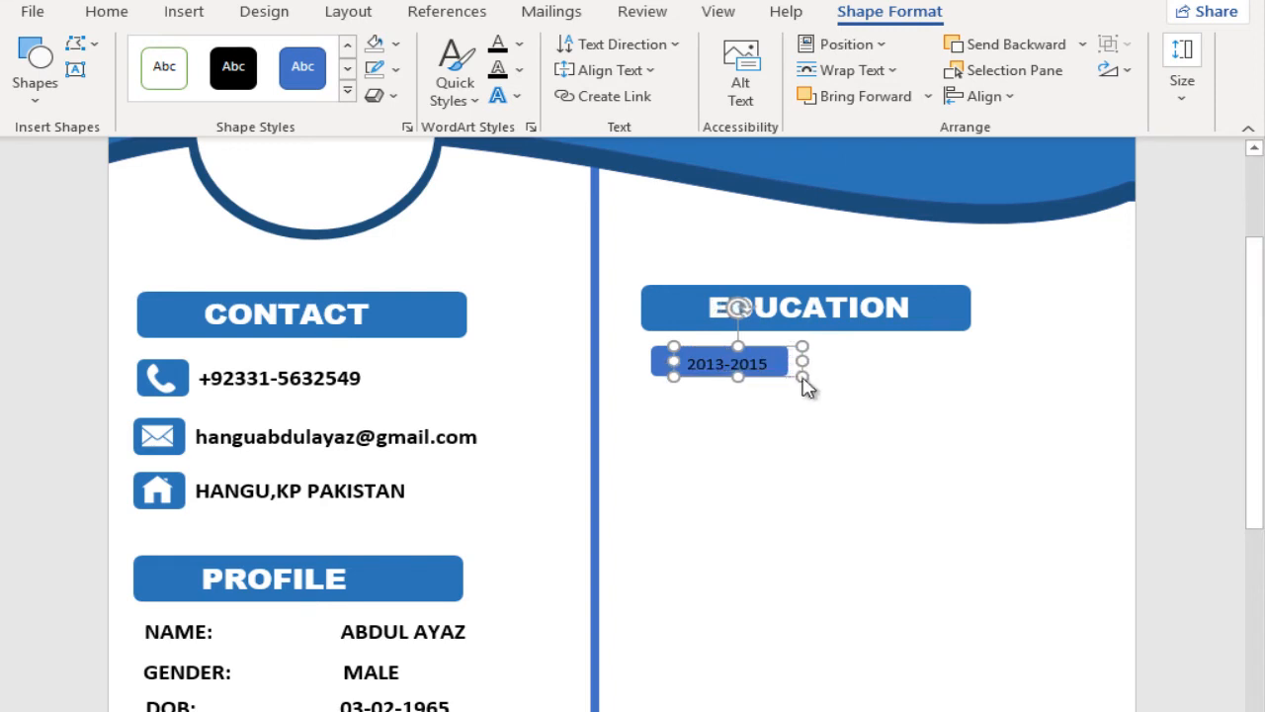
Step: Format the 2013-2015 text as bold, white and size 12, and center its text box over the small rectangle
triple_click(686, 350)
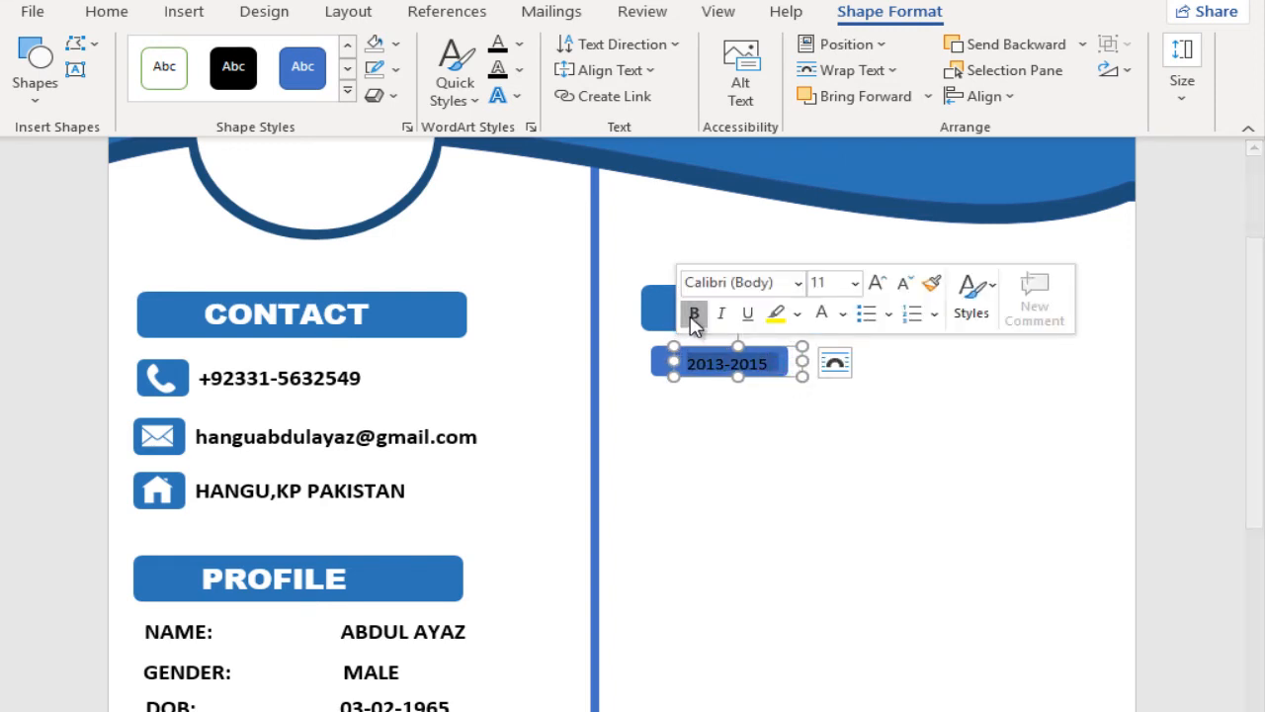
click(693, 313)
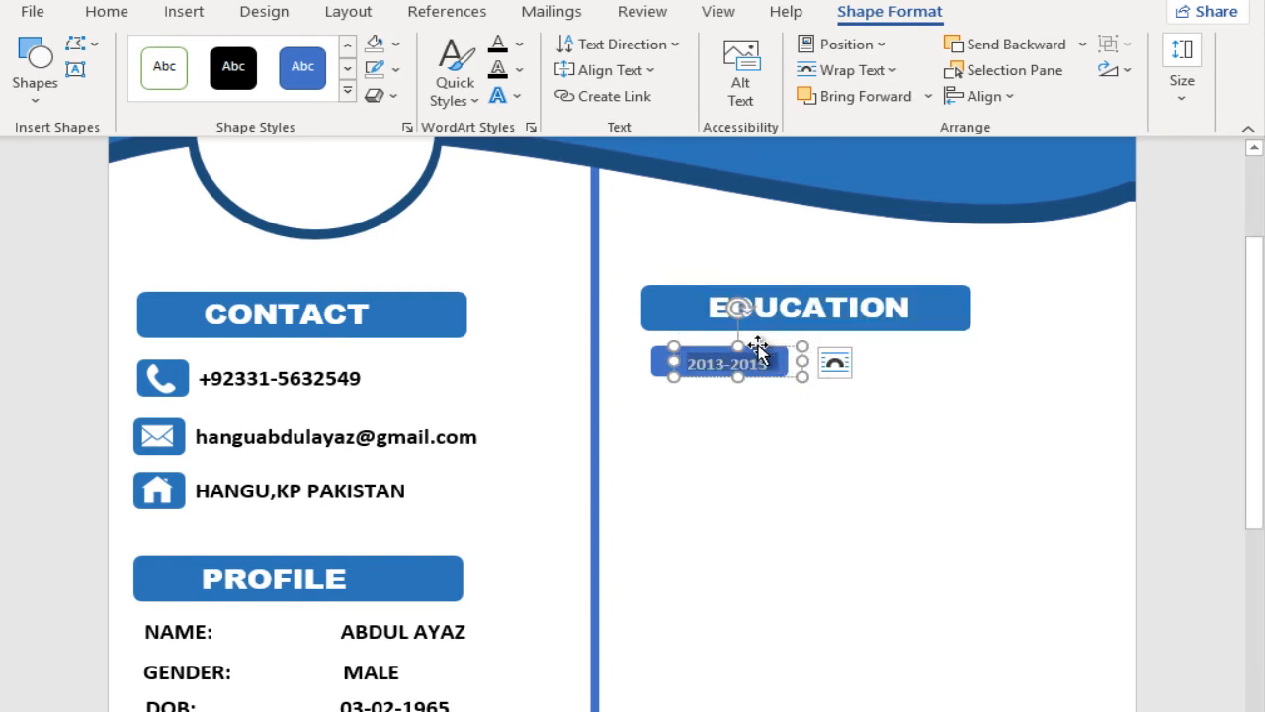
drag(761, 345, 681, 355)
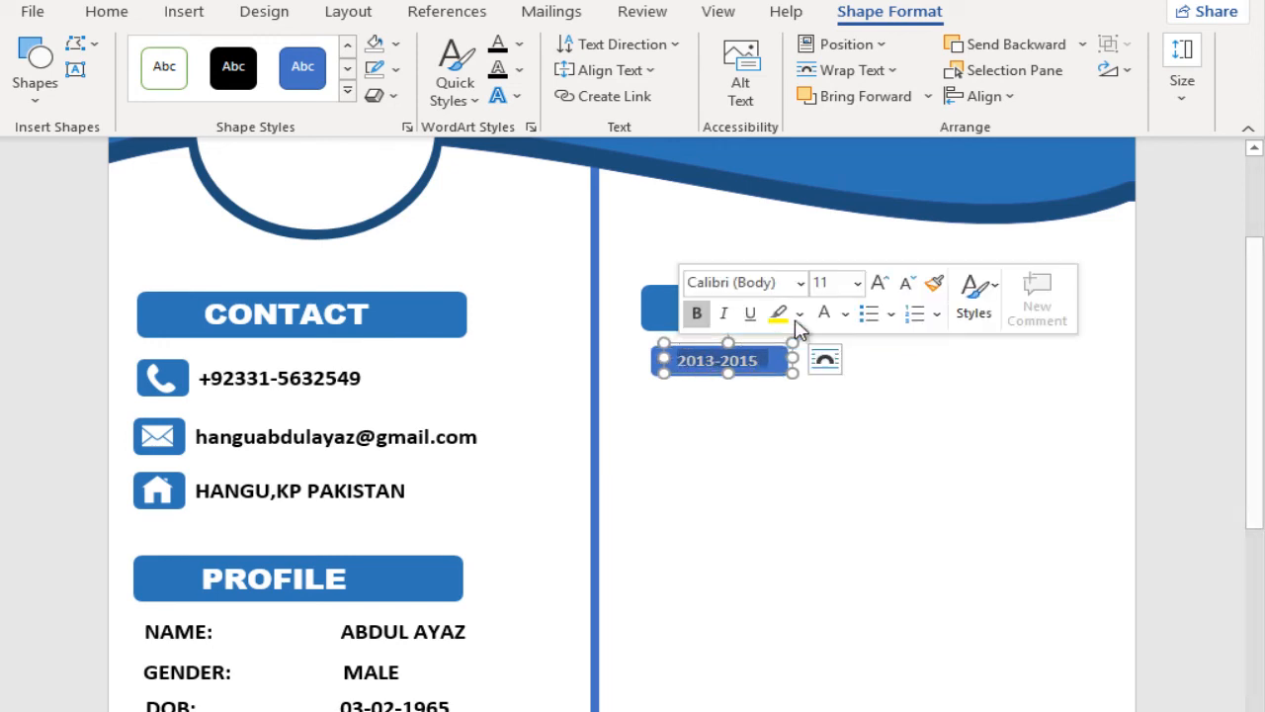
click(878, 282)
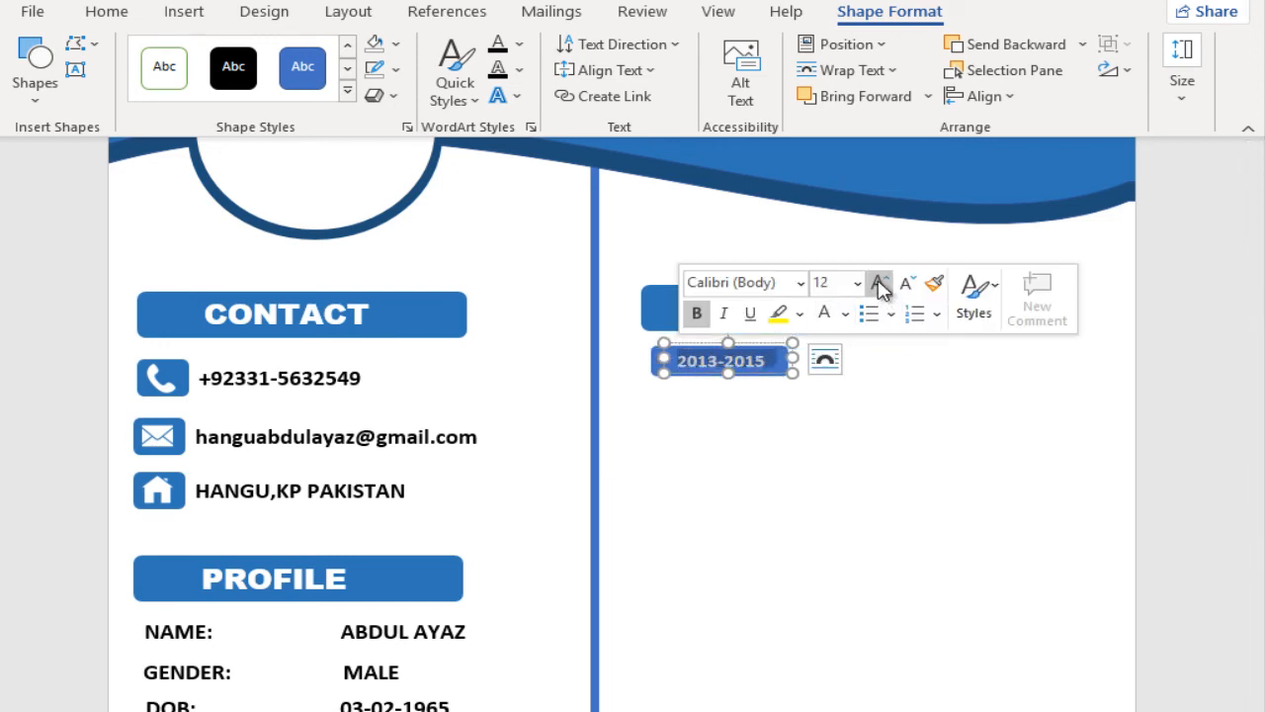
click(653, 361)
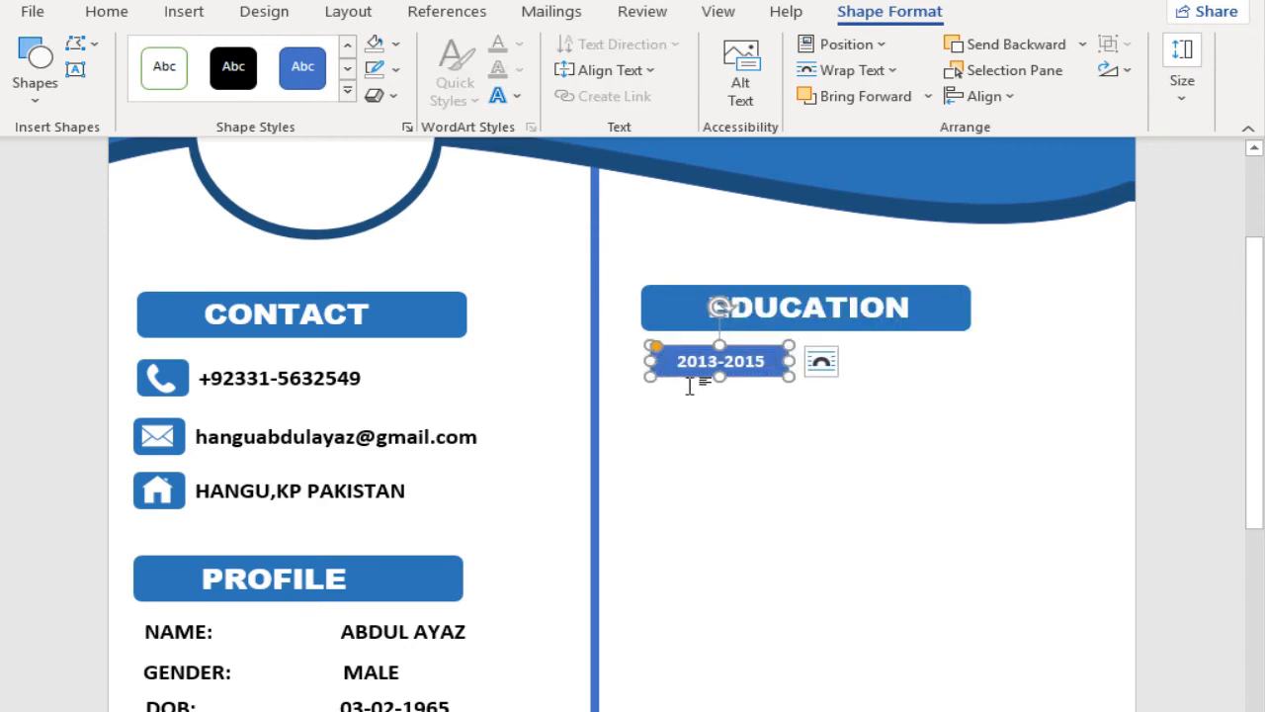
click(699, 363)
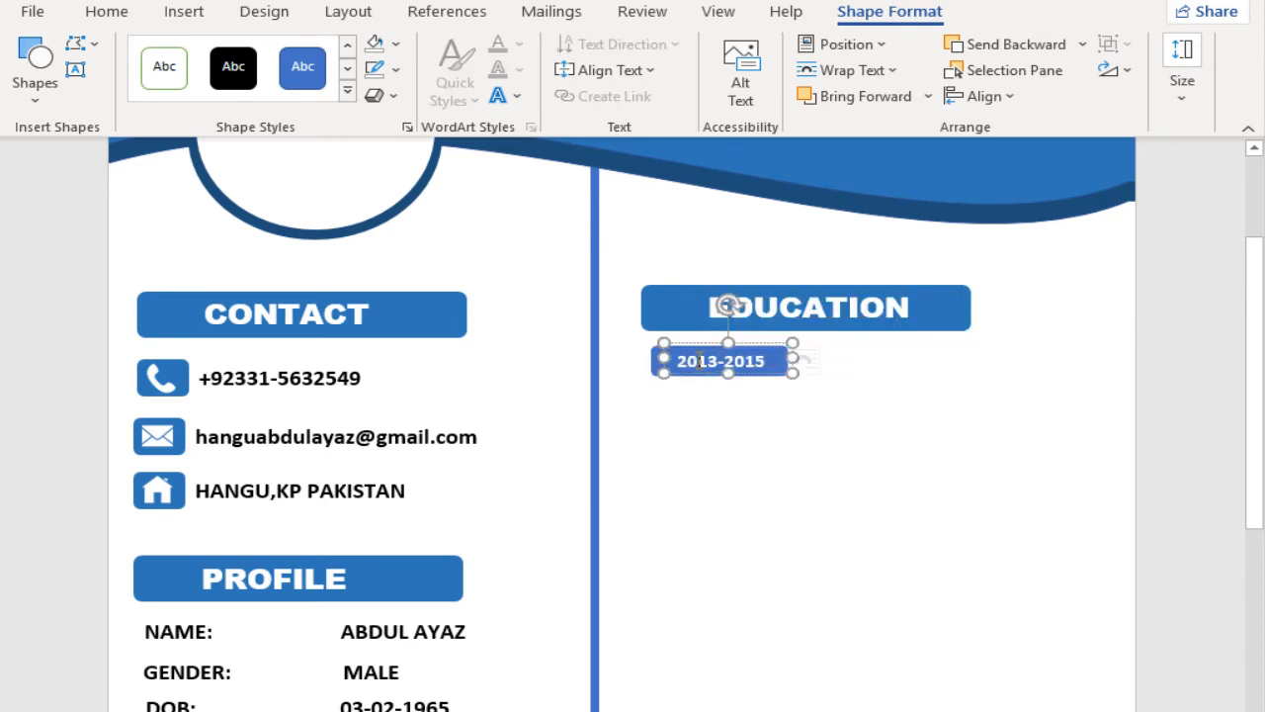
shift+click(655, 360)
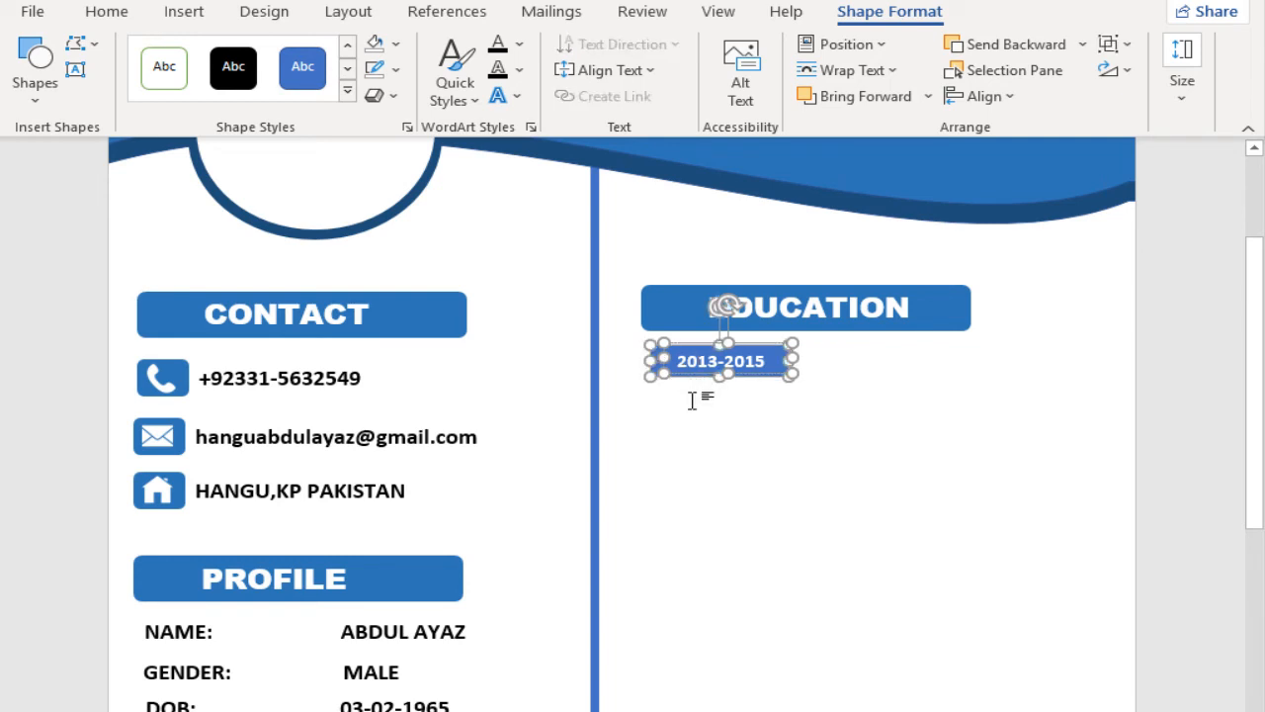
Step: Copy the address text box below the 2013-2015 badge, replace its text with SSC (Secondary School Certificate) and widen it to fit
click(318, 492)
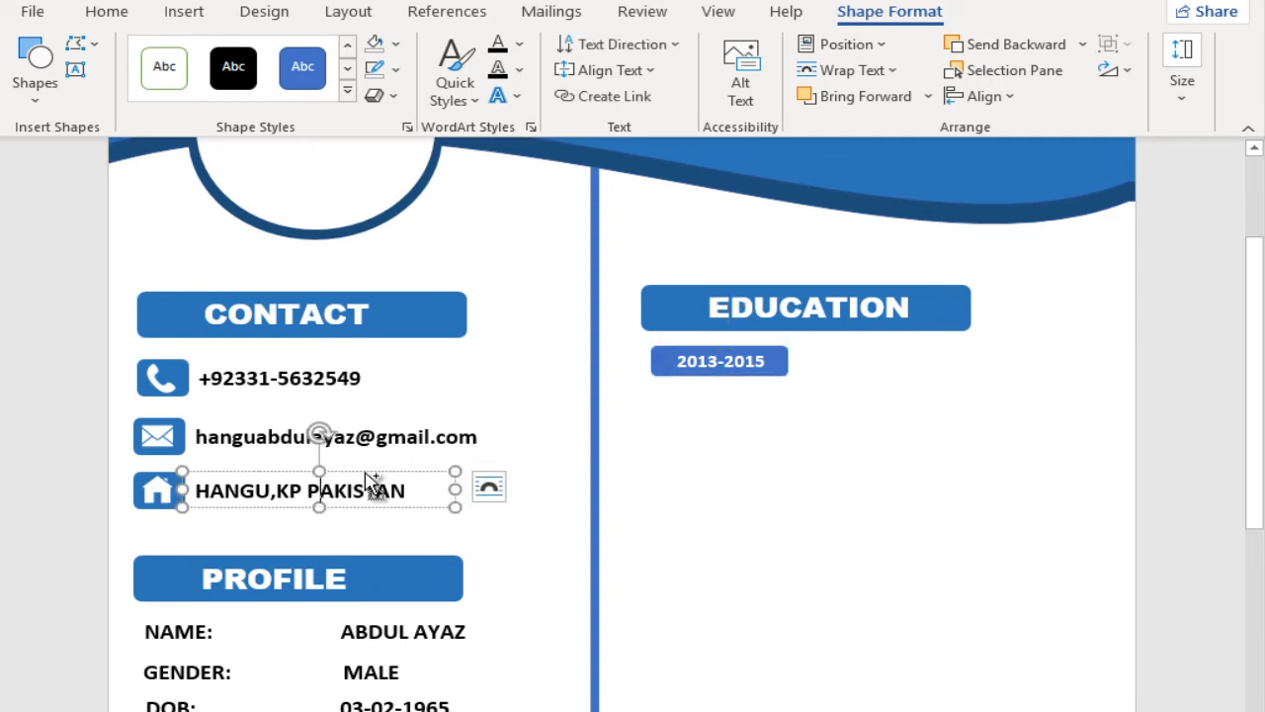
drag(367, 480, 761, 391)
drag(869, 408, 665, 415)
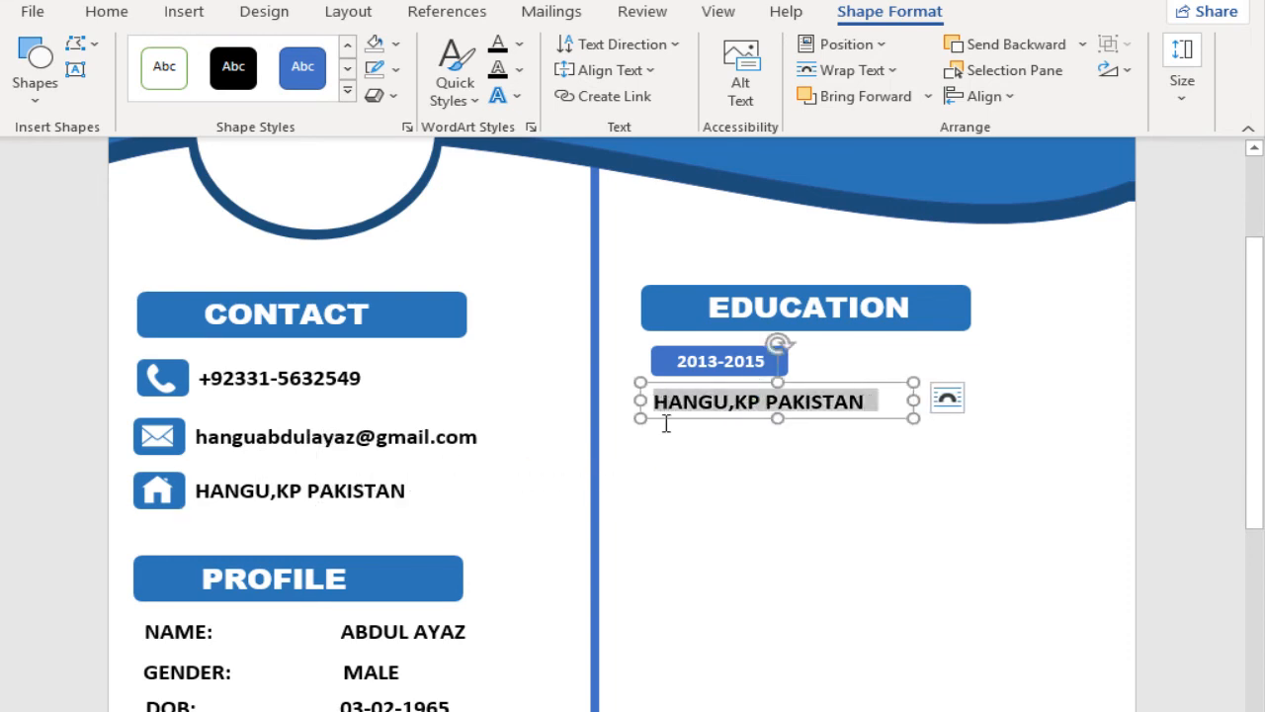
text(ss)
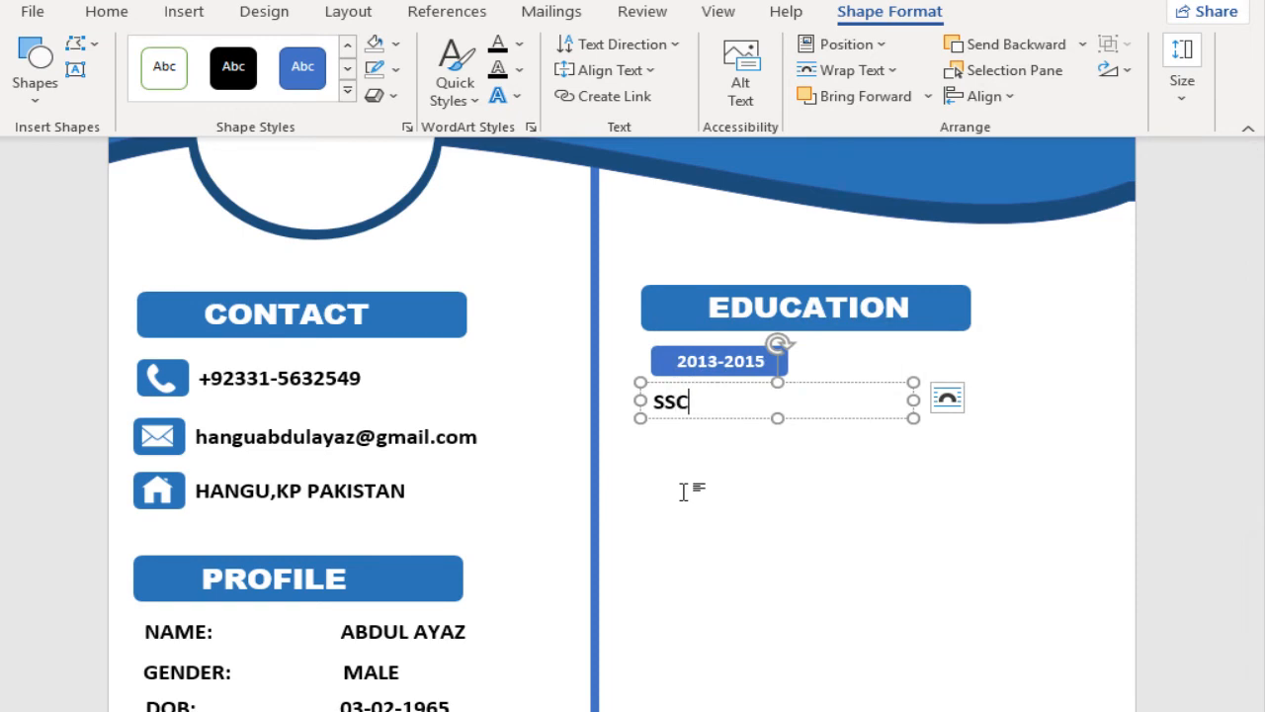
text(C (secondar)
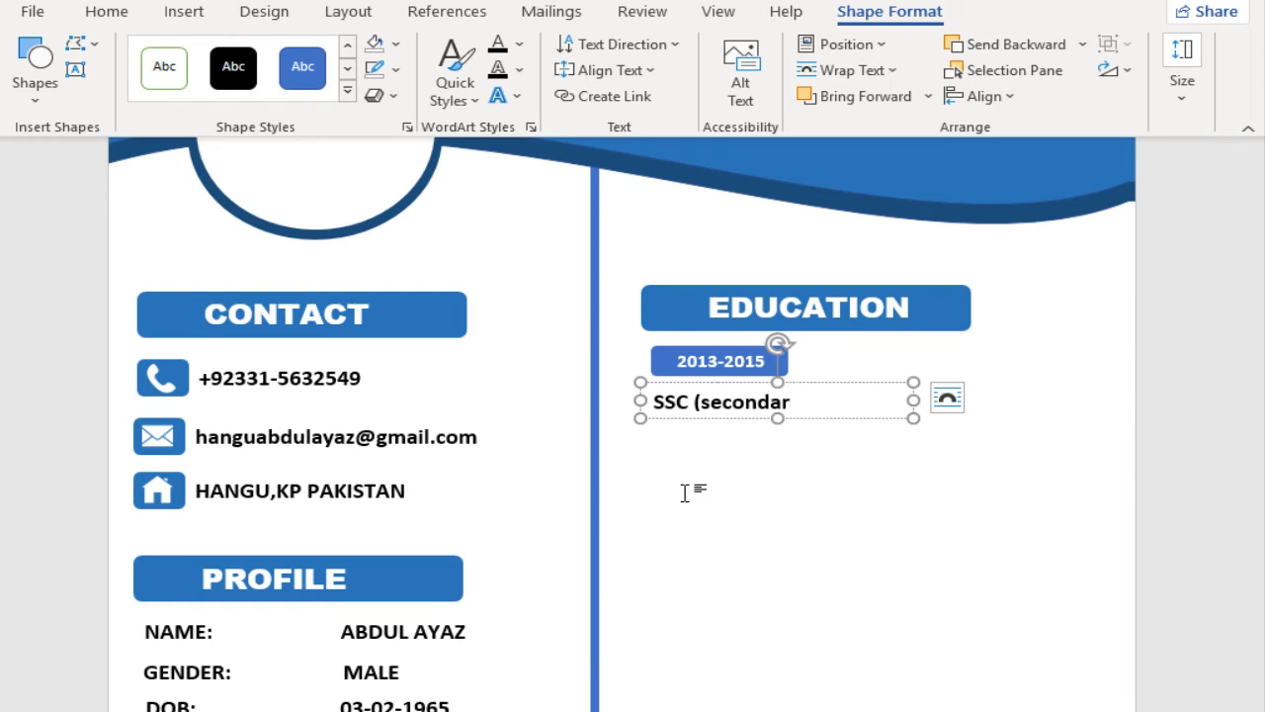
key(BackSpace)
key(BackSpace)
key(BackSpace)
key(BackSpace)
key(BackSpace)
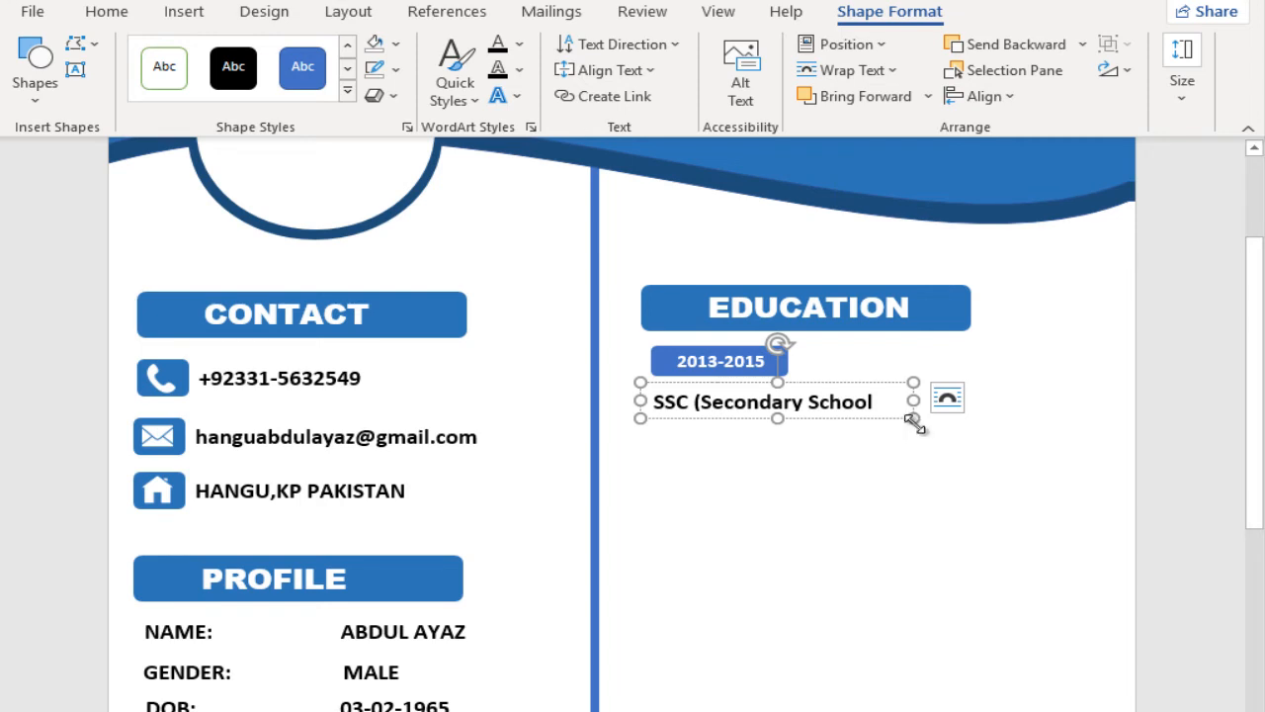
drag(914, 420, 1035, 419)
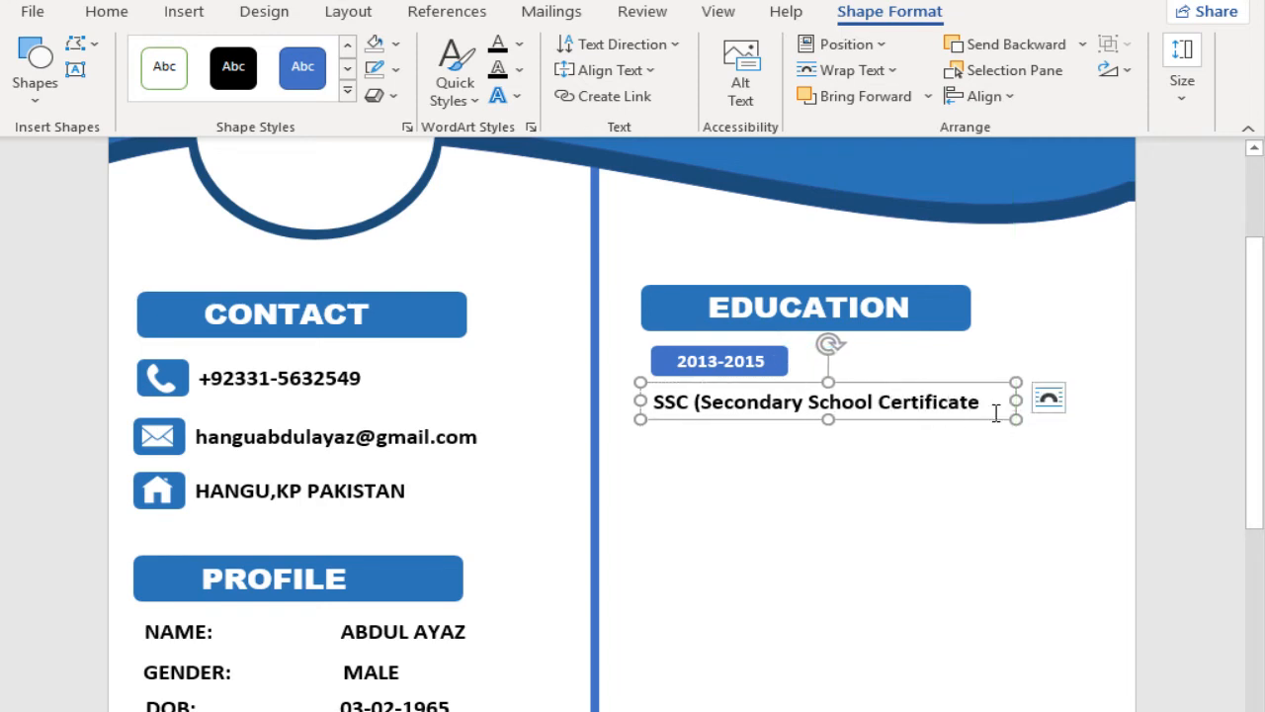
click(991, 403)
text())
Step: Set the words Secondary School Certificate inside the parentheses in the Agency FB font without bold
drag(758, 400, 988, 403)
click(982, 336)
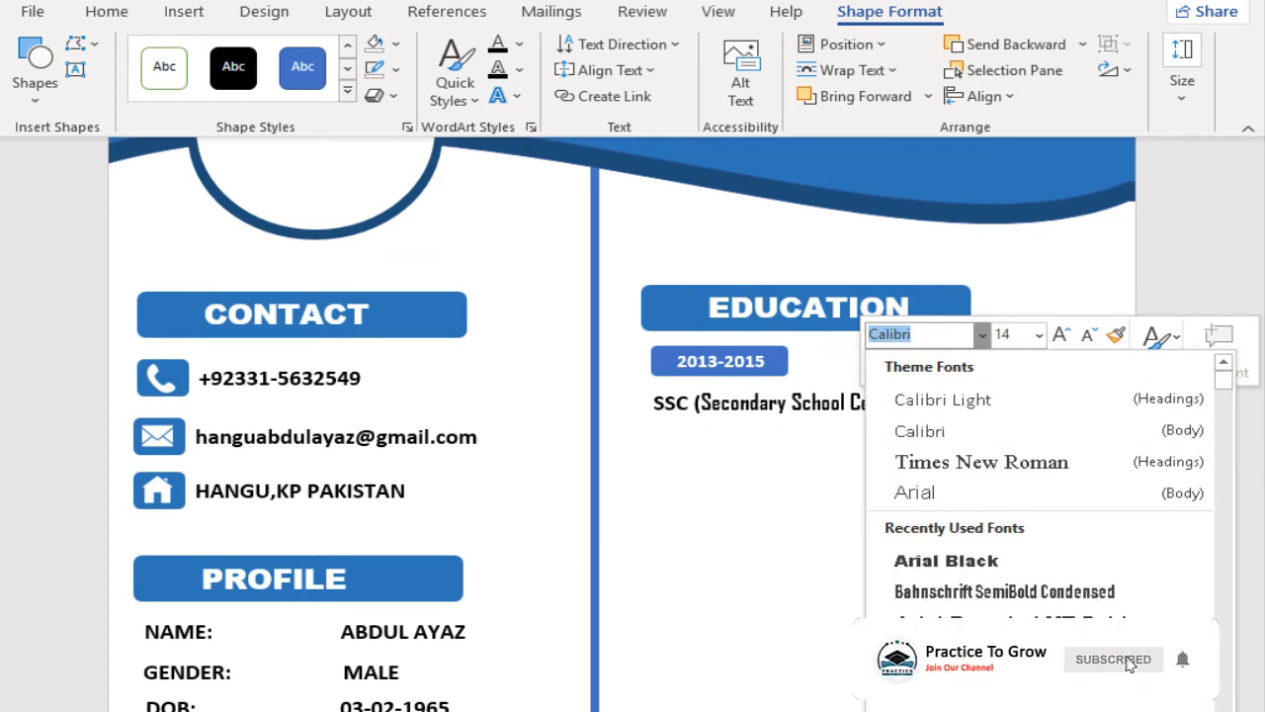
click(929, 688)
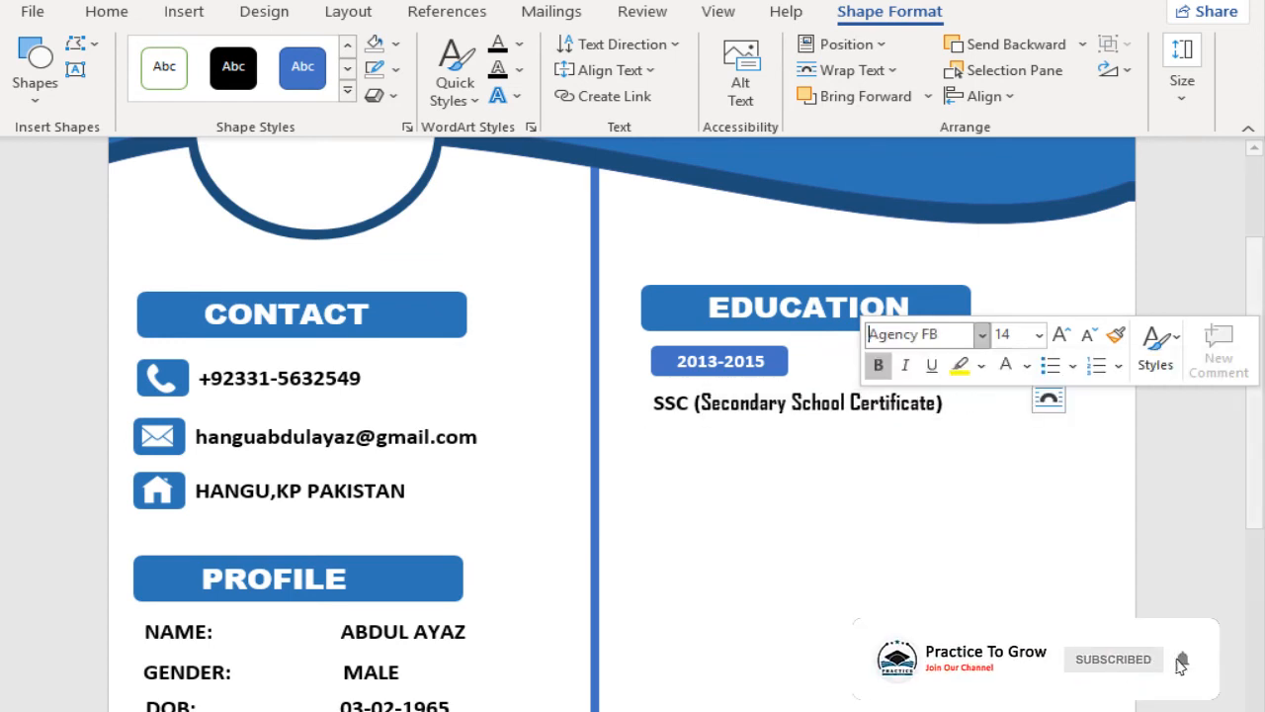
click(878, 365)
click(926, 392)
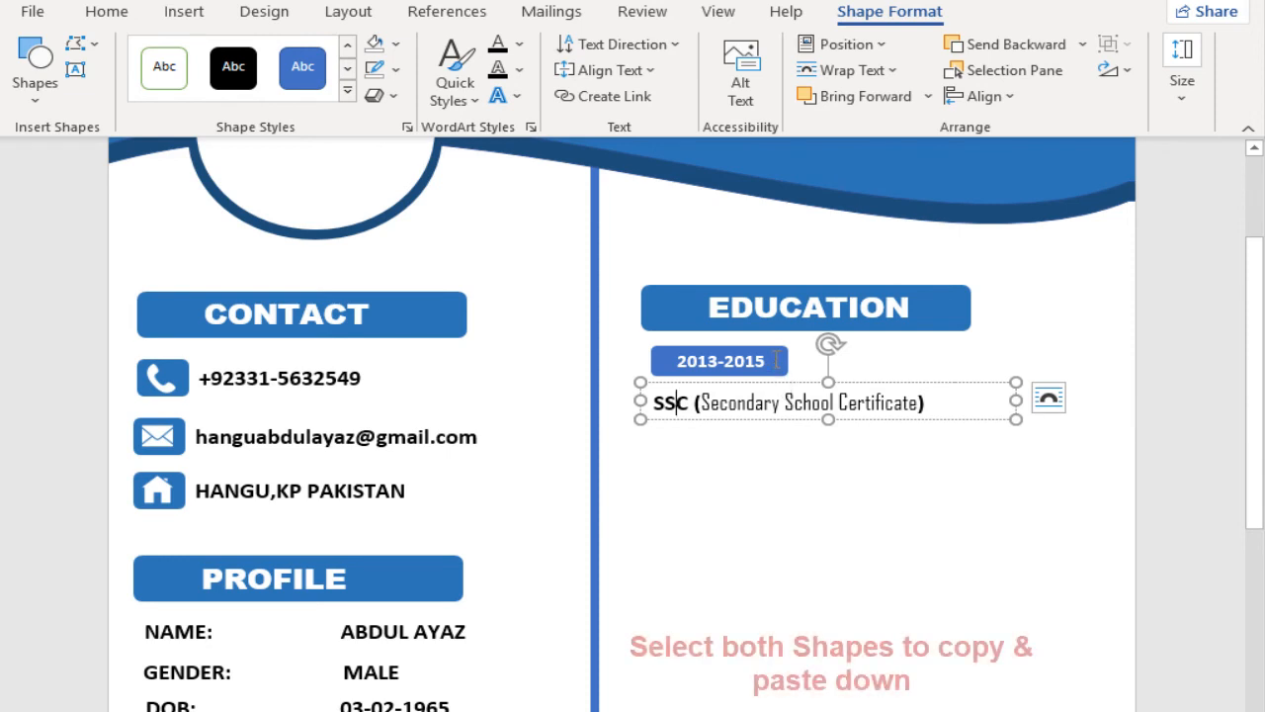
Step: Copy the year badge and SSC line twice below, rewriting the copies as 2015-2017 FSC (Higher Secondary School Certificate) and BSC (BACHELOR IN SCIENCE)
click(682, 348)
ctrl+click(713, 420)
drag(712, 420, 709, 583)
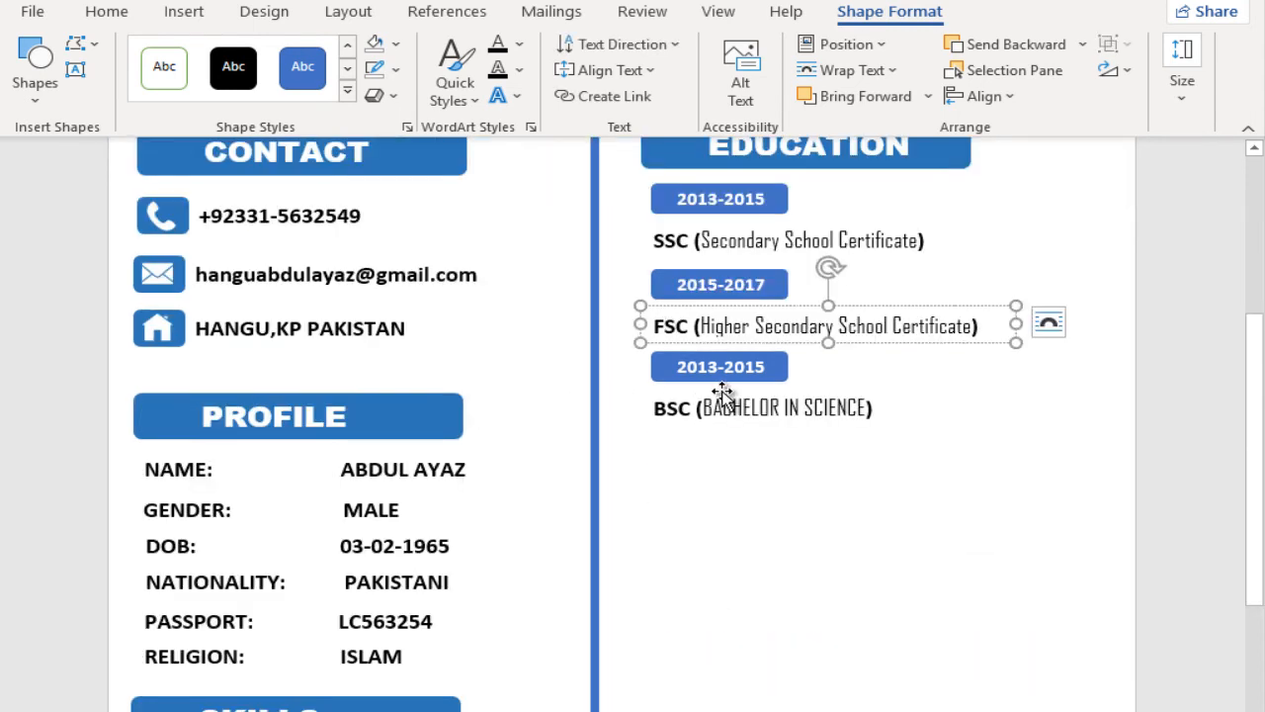
scroll(722, 394, up, 2)
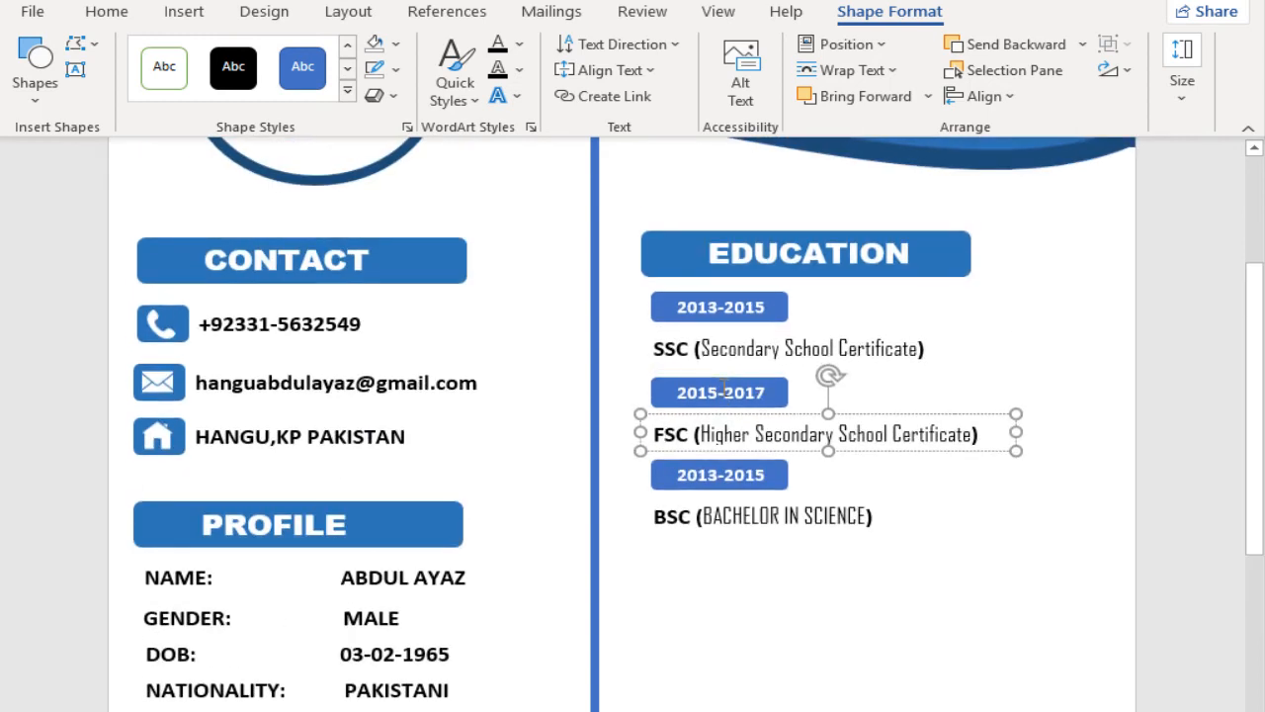
Step: Copy the PROFILE heading below the BSC line, retitle it EXPERIENCE, and set the BSC year badge to 2018-2020
scroll(721, 390, down, 3)
scroll(722, 388, up, 1)
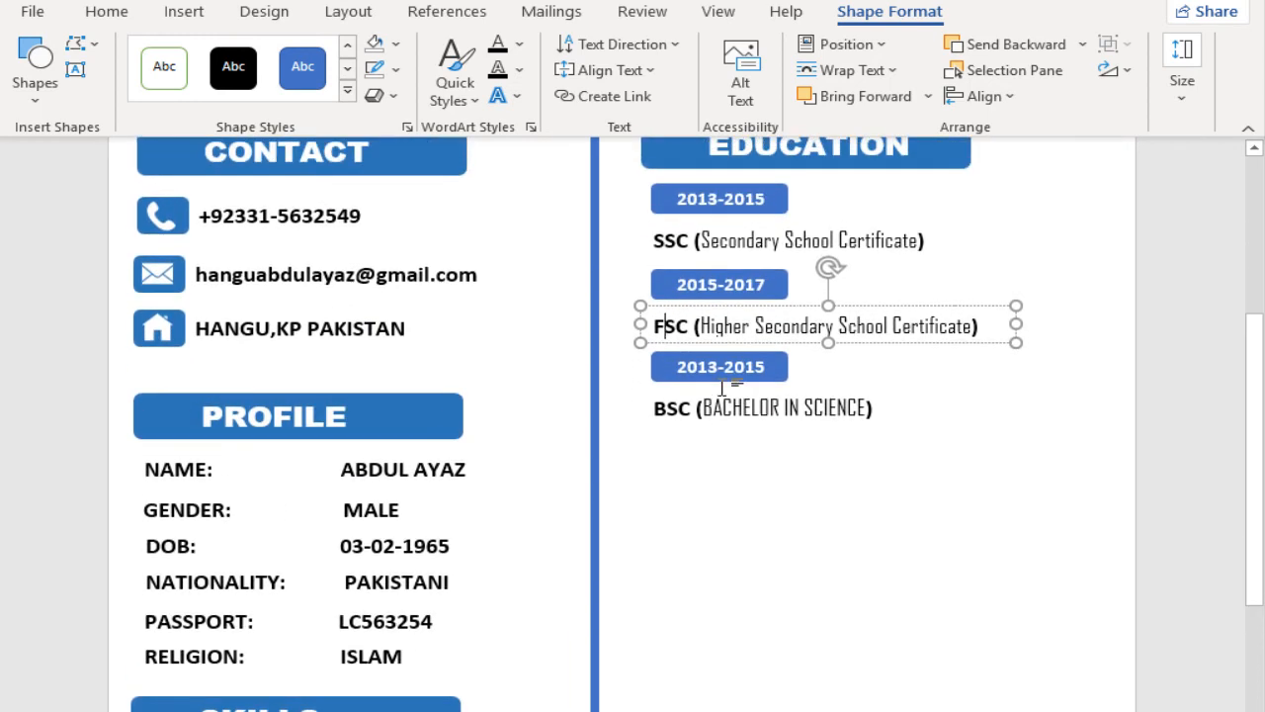
click(438, 415)
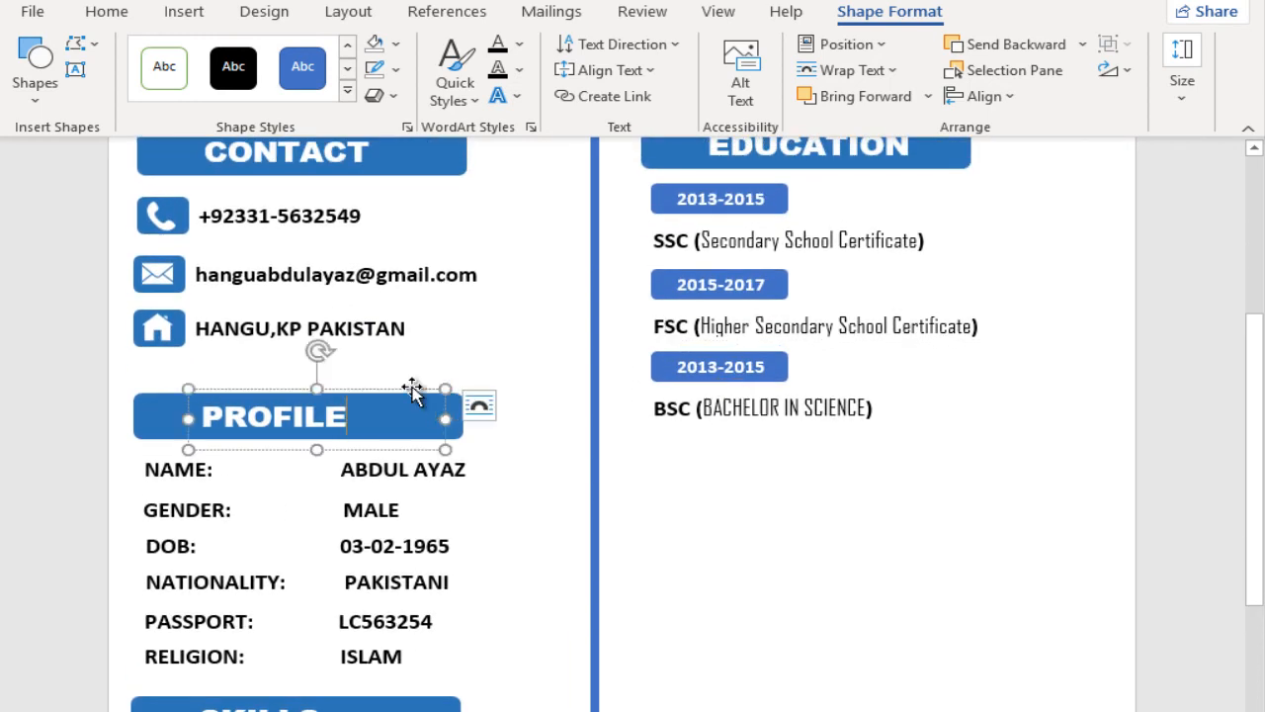
shift+click(166, 415)
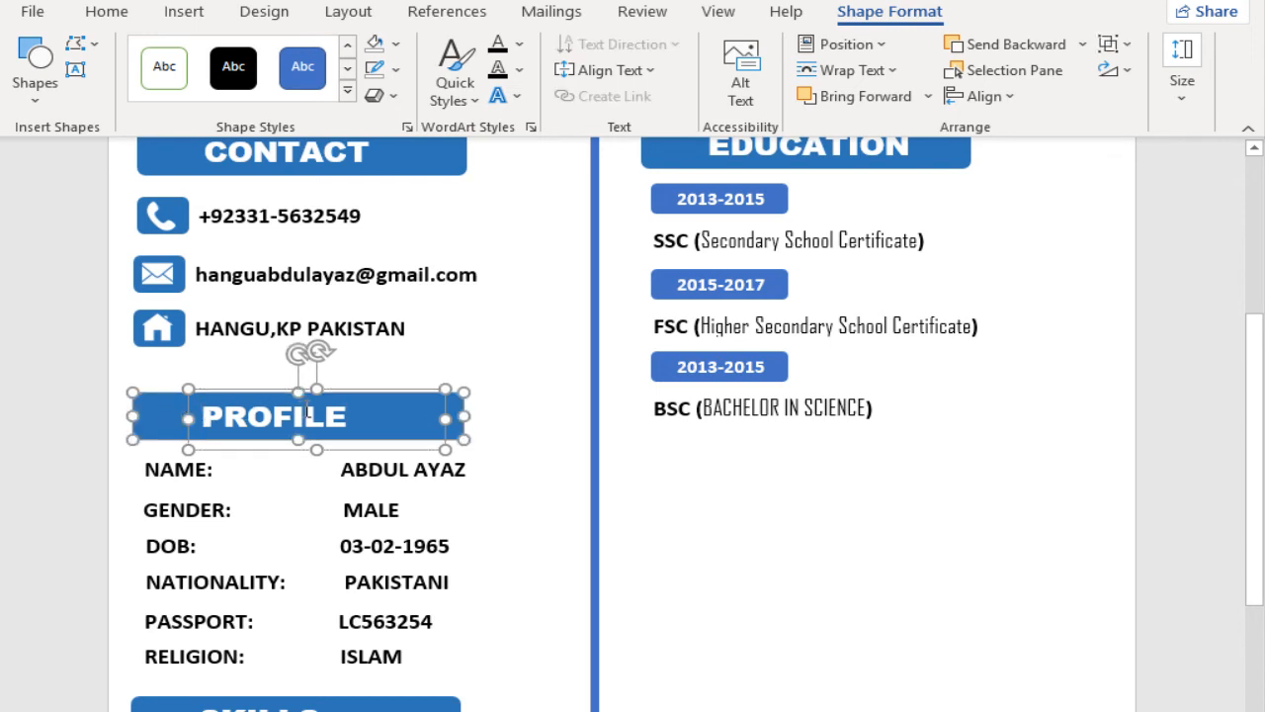
drag(346, 394, 814, 434)
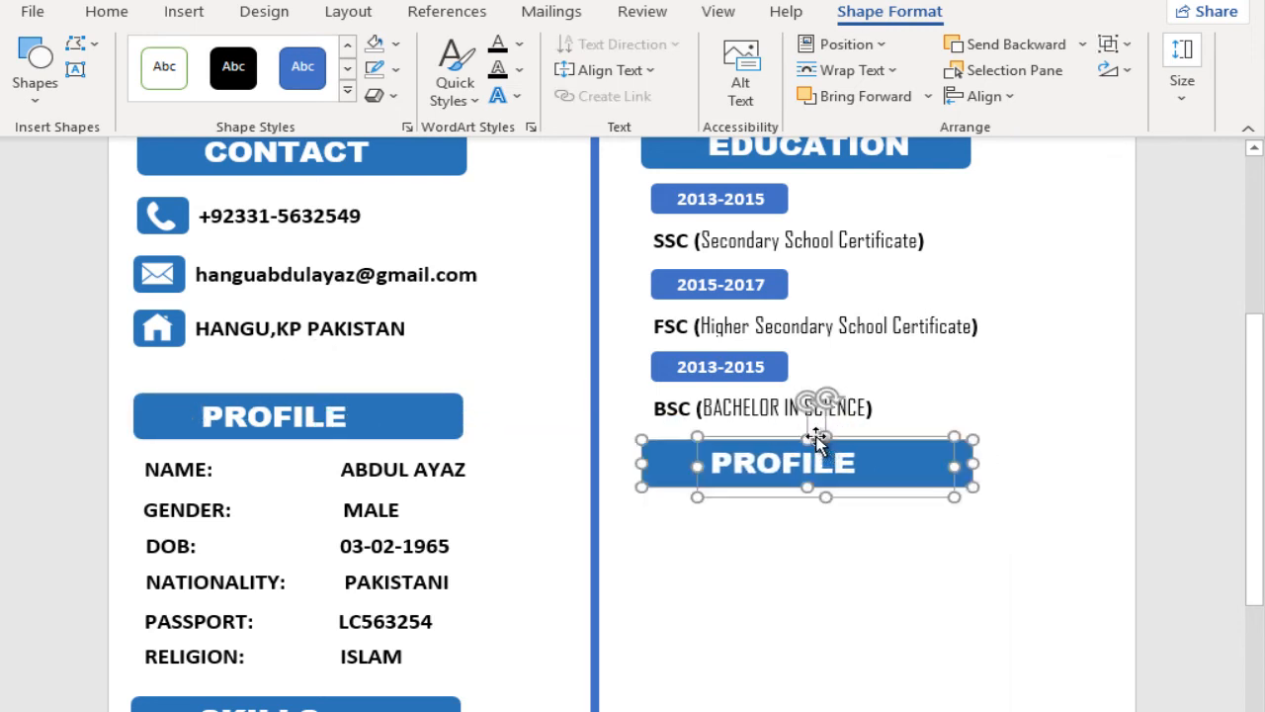
drag(878, 356, 715, 376)
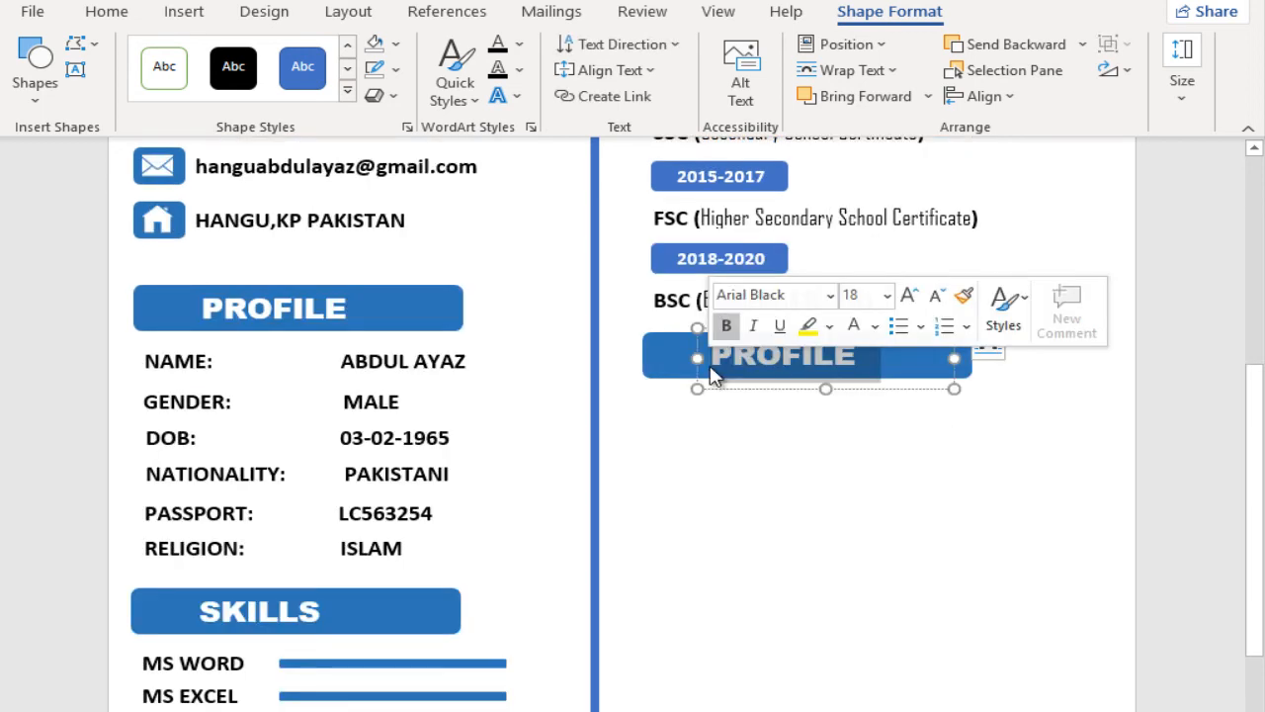
text(EXPERIENCE)
Step: Copy the 2018-2020 badge together with the BSC line to just below the EXPERIENCE heading
scroll(781, 327, up, 1)
click(780, 307)
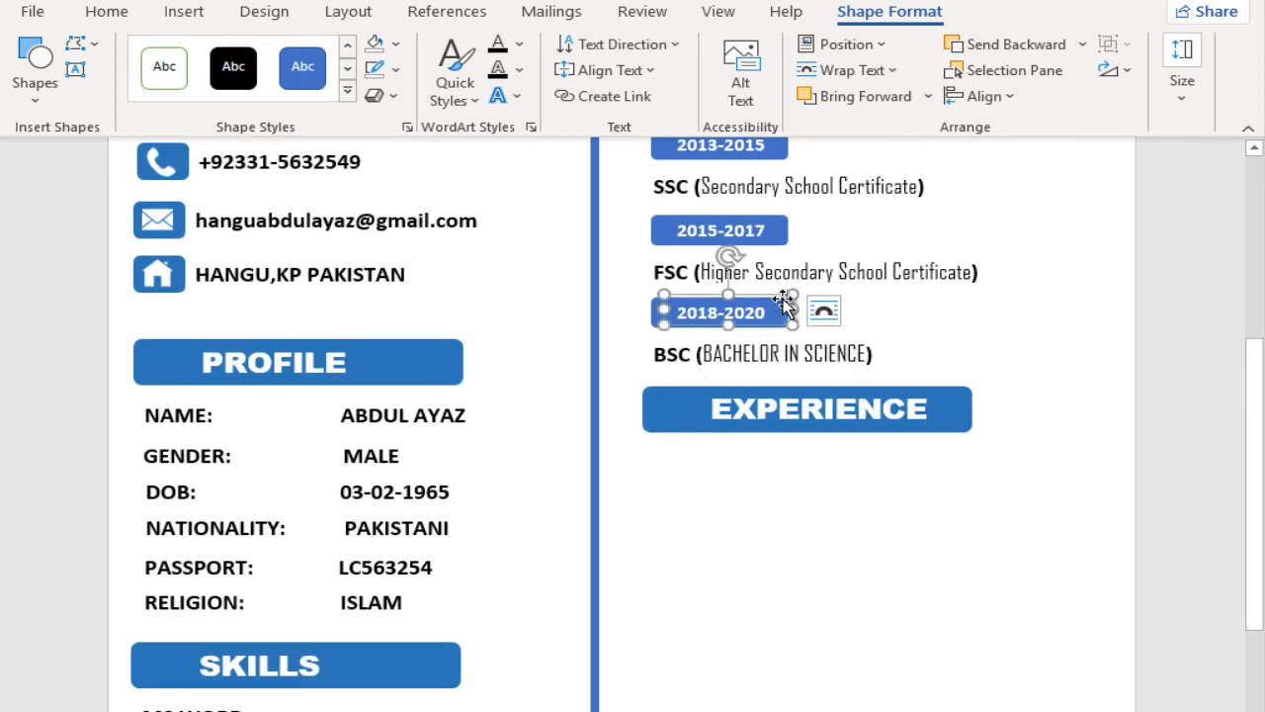
key(ctrl)
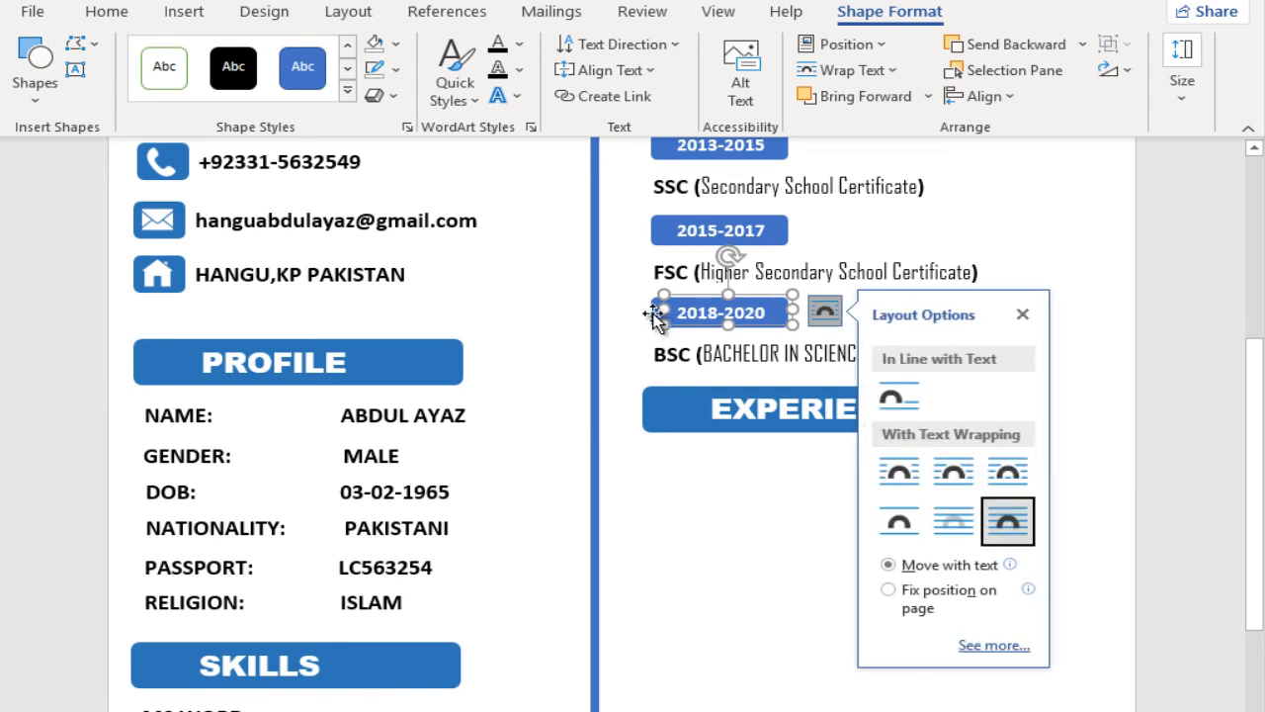
click(652, 312)
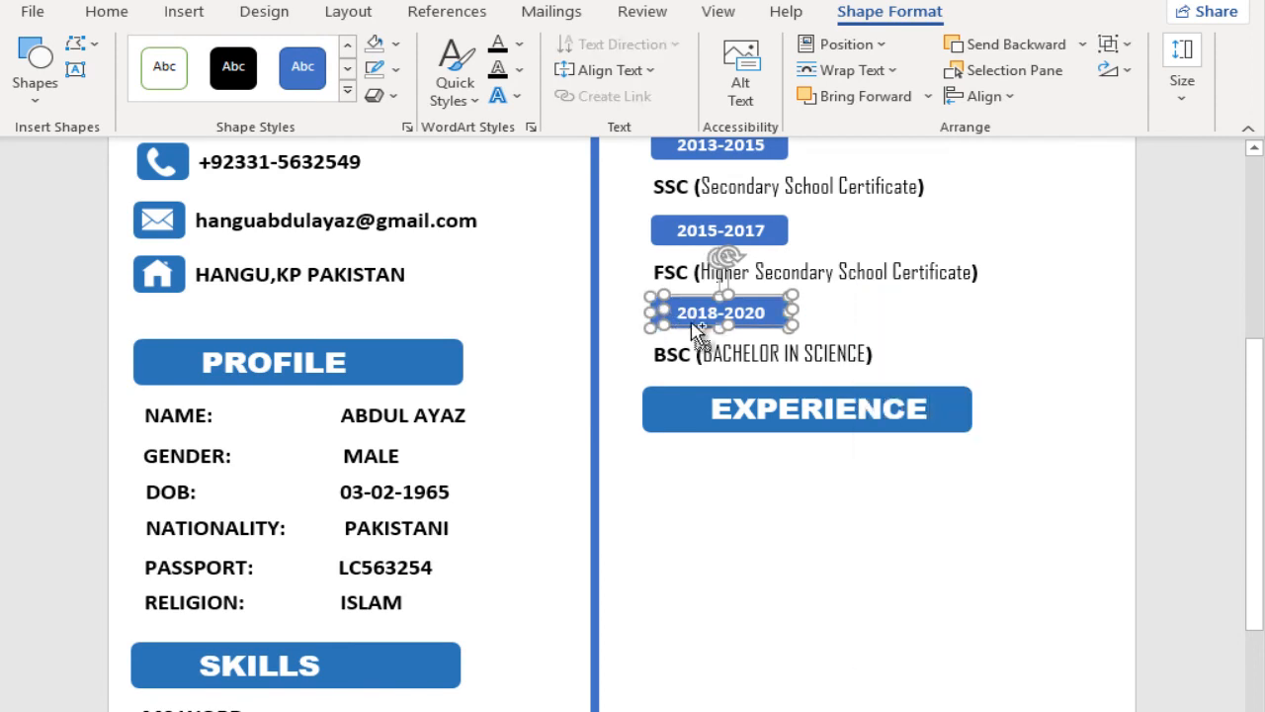
ctrl+click(676, 356)
drag(678, 366, 685, 510)
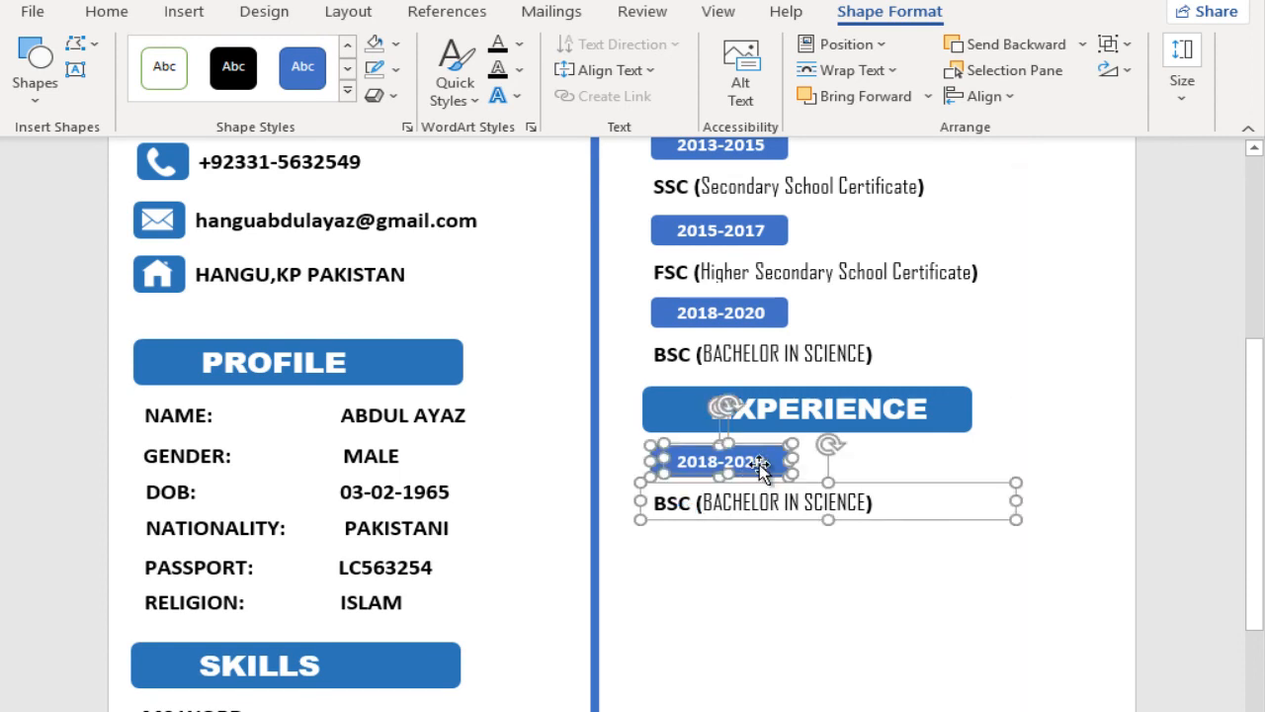
Step: Rewrite the copied badge as 2018-2021 and the line beneath it as TEACHER (03 YEARS)
click(704, 462)
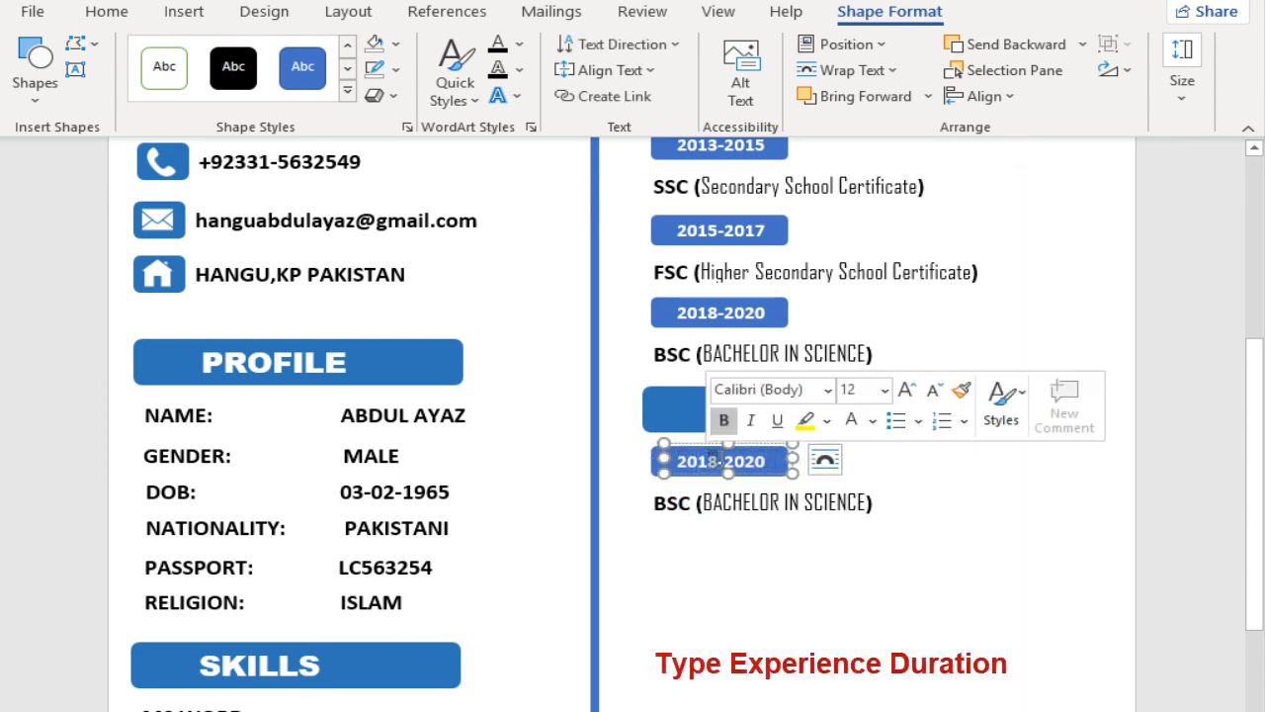
double_click(757, 461)
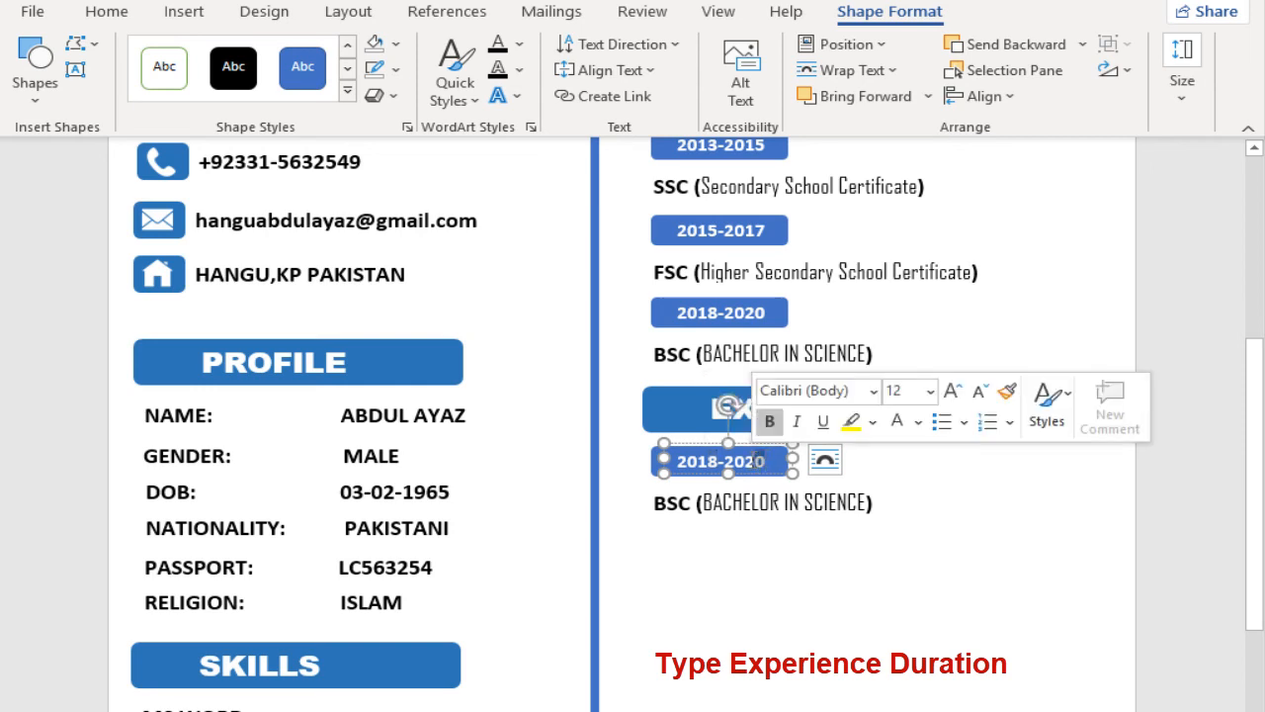
text(2018-202)
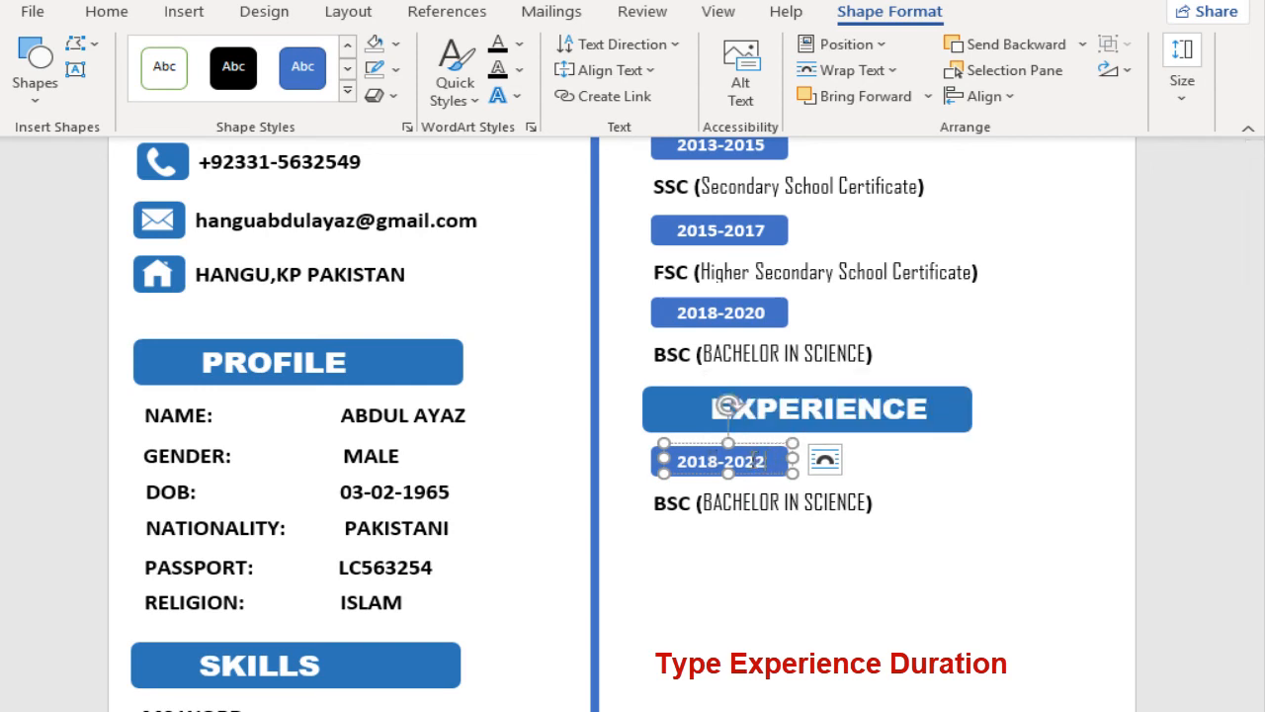
text(1)
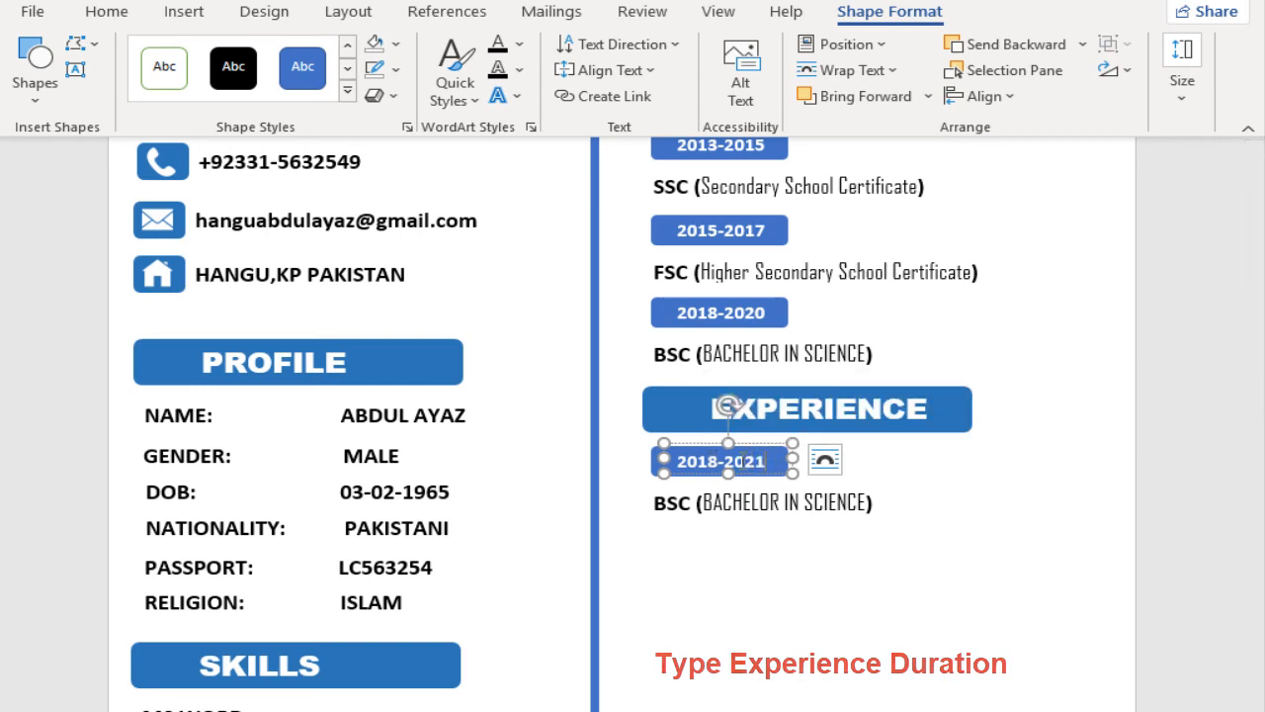
double_click(657, 503)
text(TEACHER)
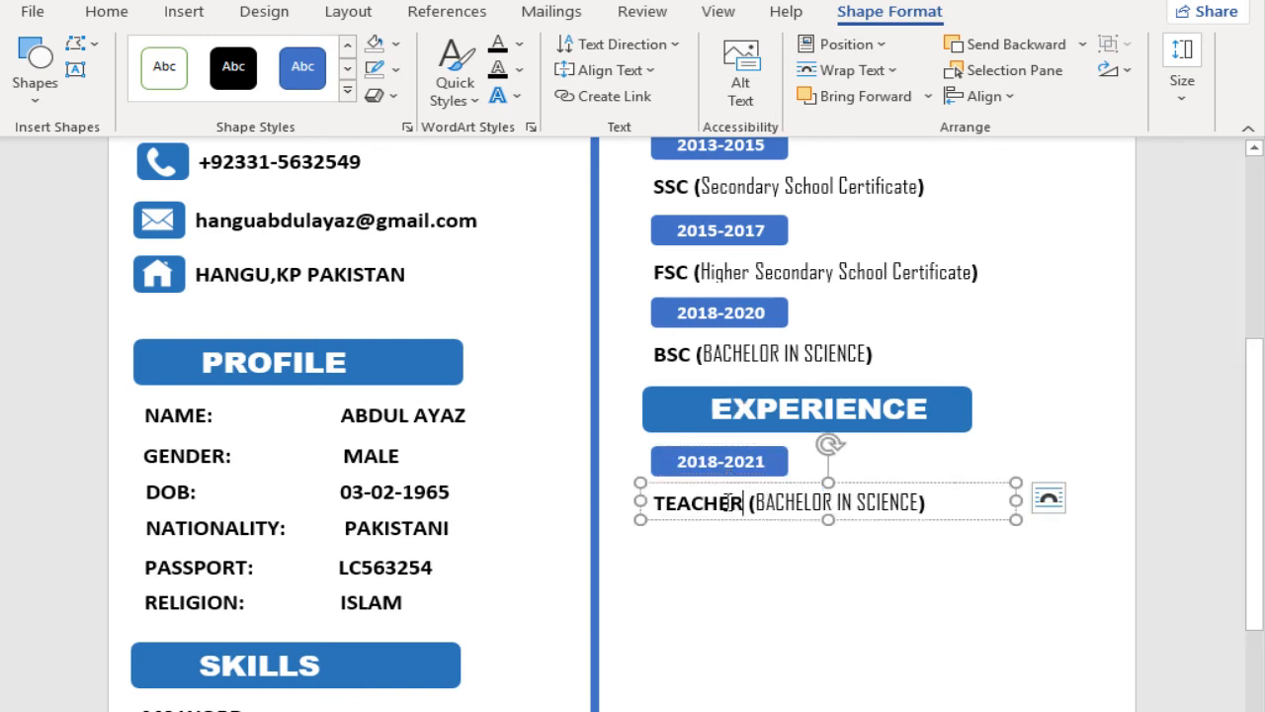
drag(756, 502, 909, 516)
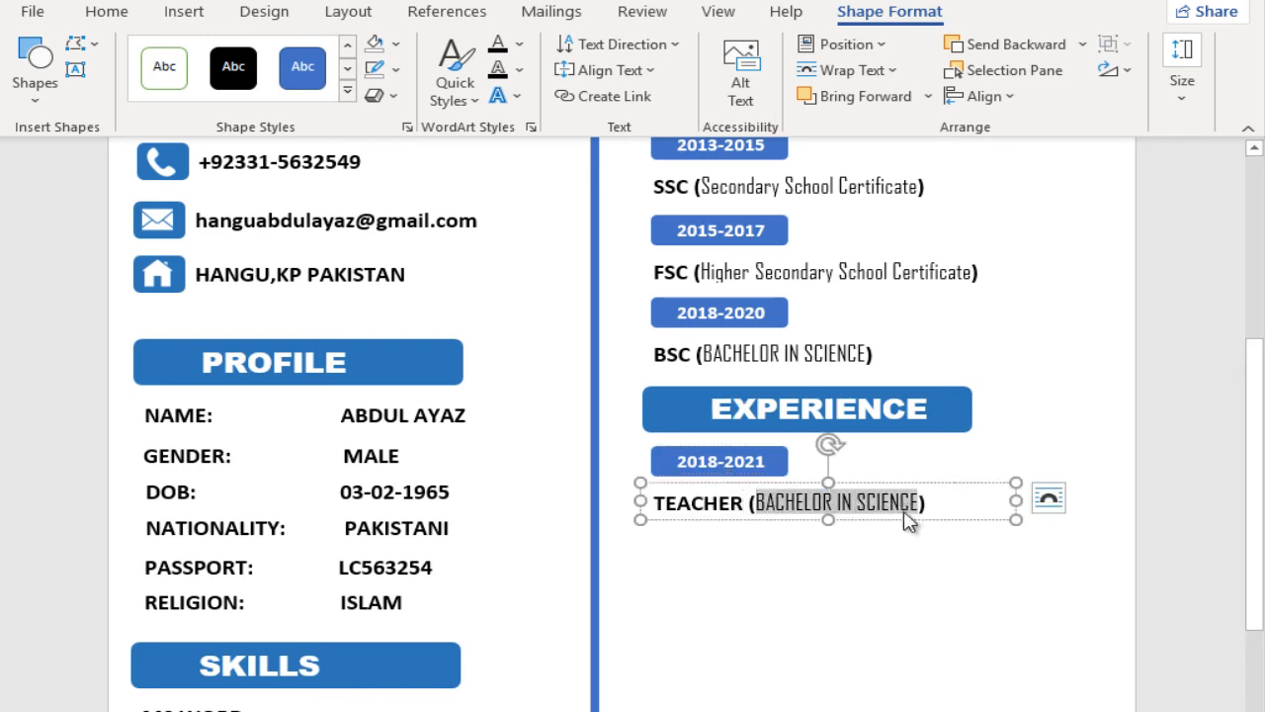
text(03 YEARS)
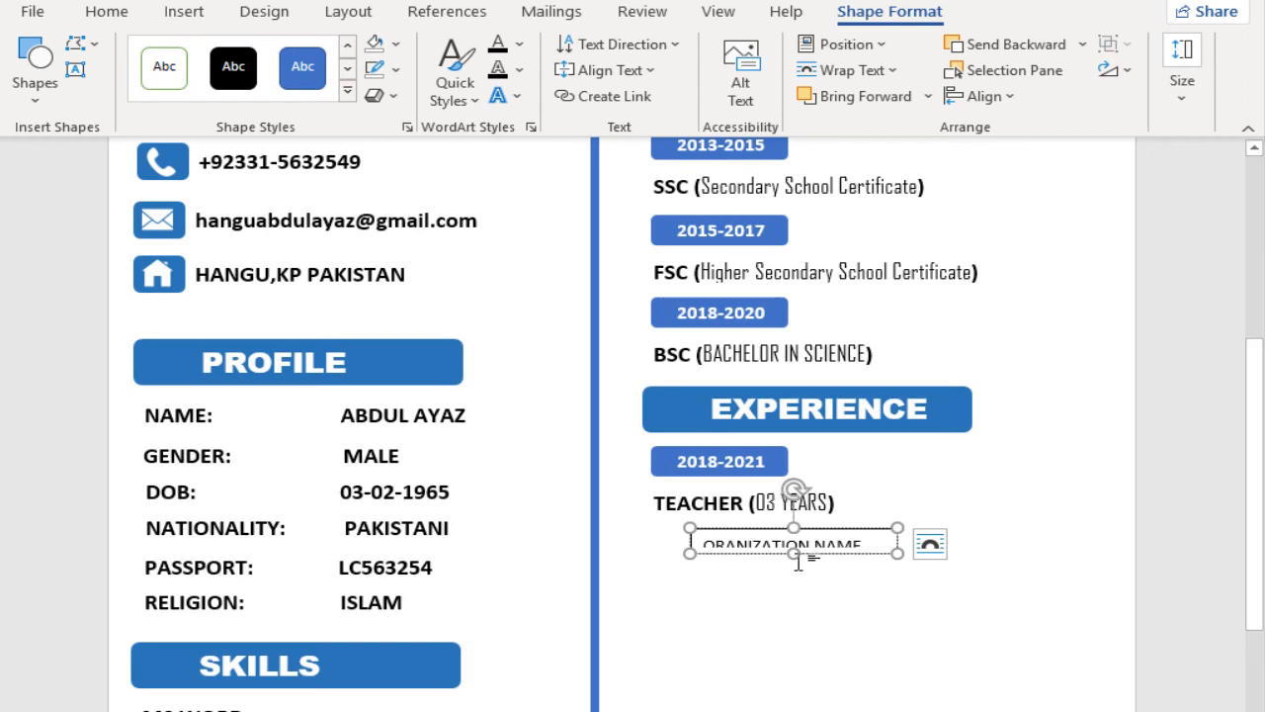
Step: Fit the ORANIZATION NAME text box without an outline, set its text to size 9, and place it directly under the TEACHER line
drag(793, 561, 794, 564)
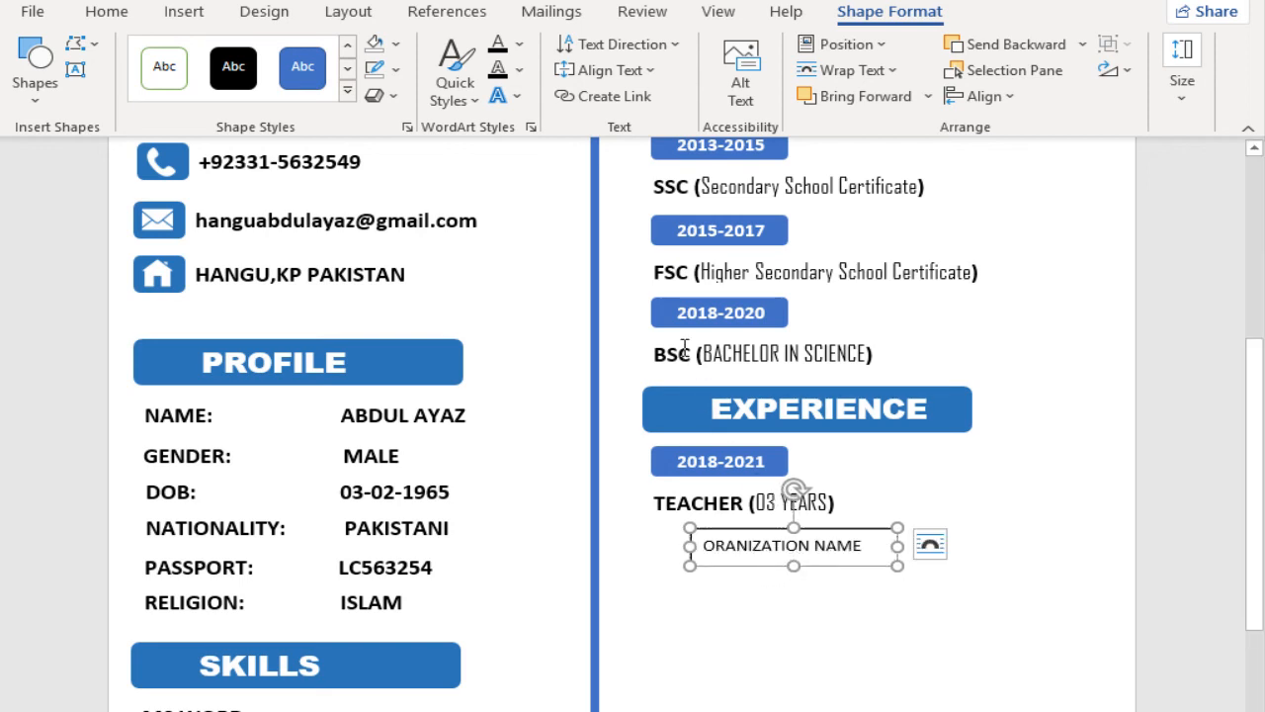
drag(868, 547, 702, 548)
click(934, 481)
click(834, 563)
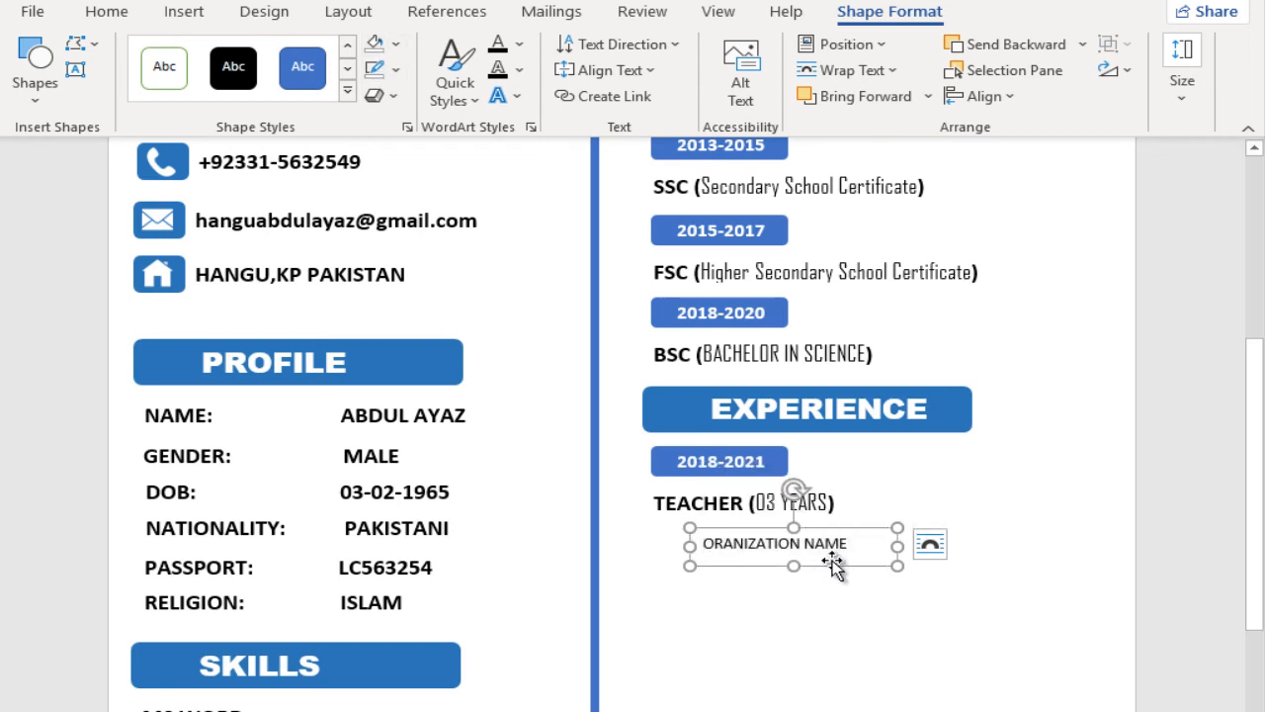
drag(817, 534, 676, 532)
click(906, 457)
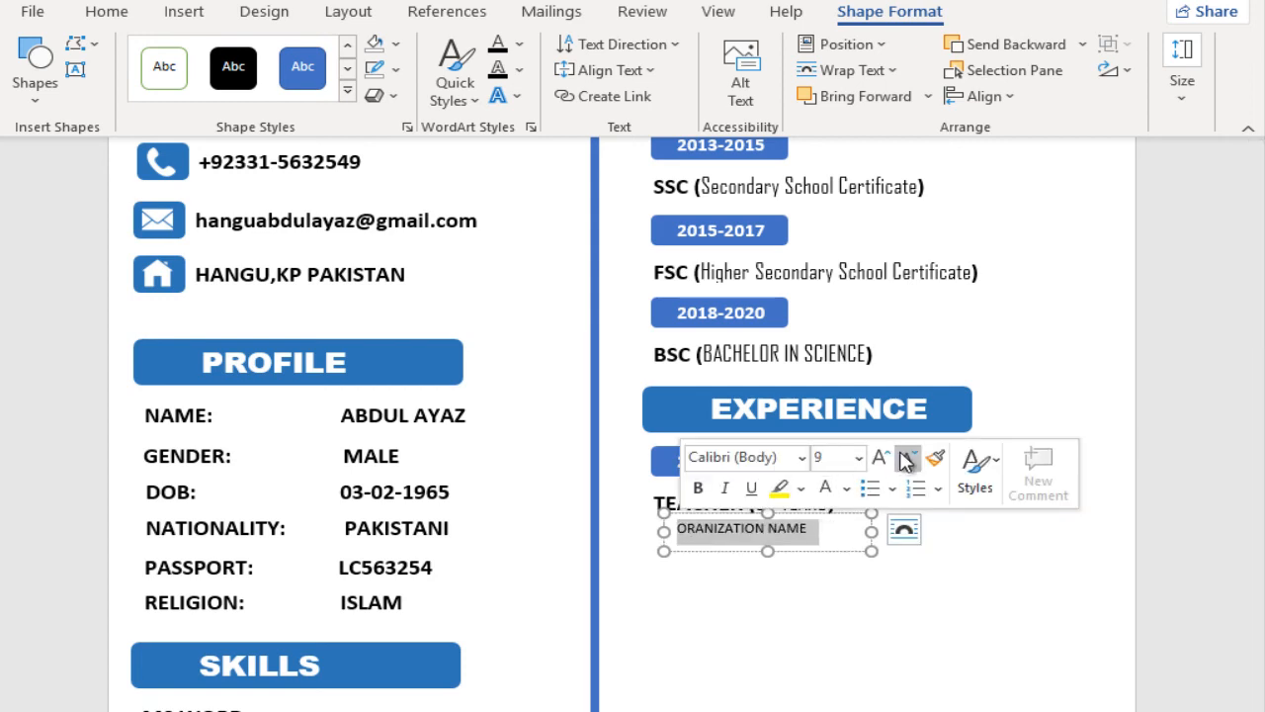
click(814, 534)
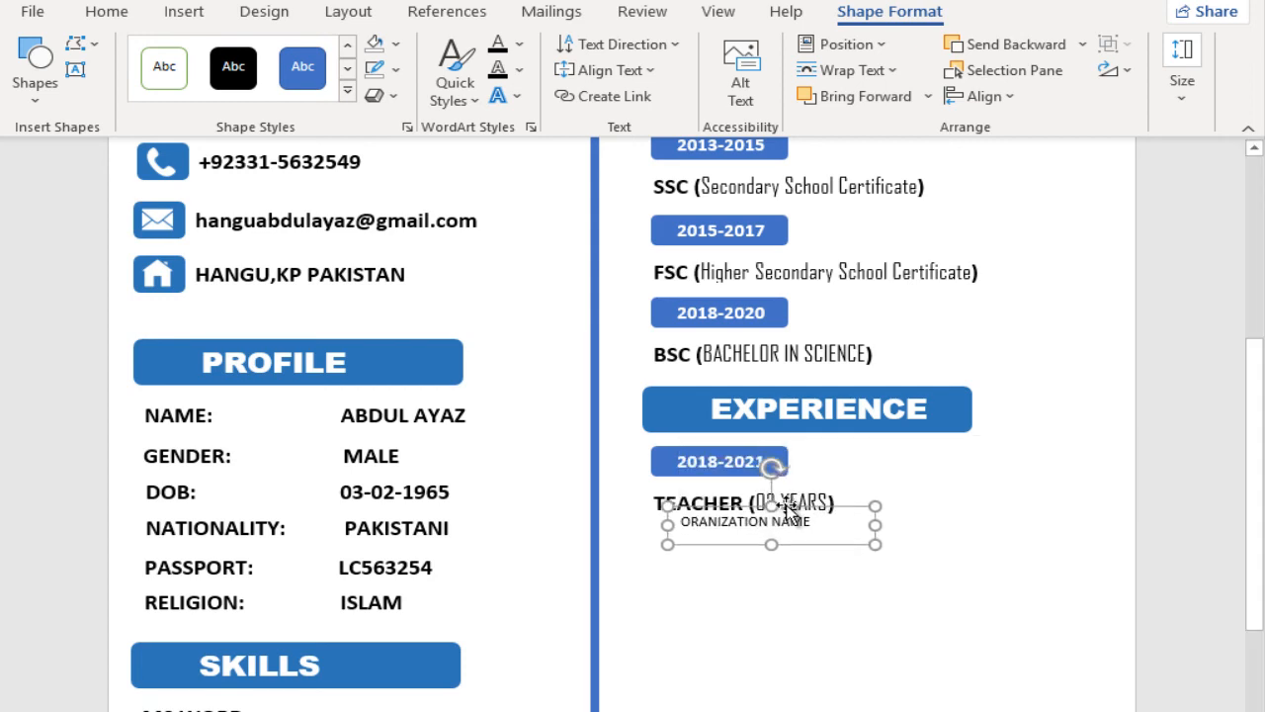
Step: Copy the EXPERIENCE heading straight down the same column, leaving a gap below the organization name
scroll(799, 580, down, 2)
click(733, 336)
drag(733, 335, 737, 578)
scroll(727, 538, down, 2)
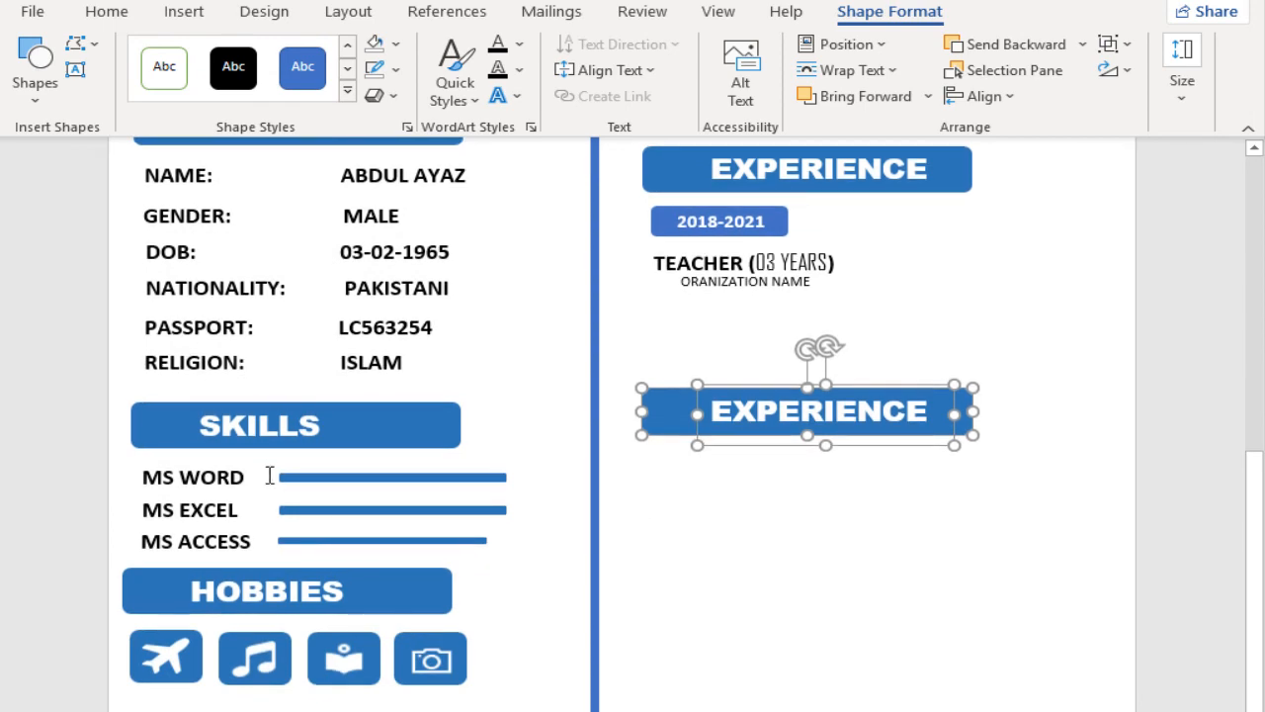
click(302, 466)
scroll(334, 471, up, 6)
scroll(356, 464, down, 6)
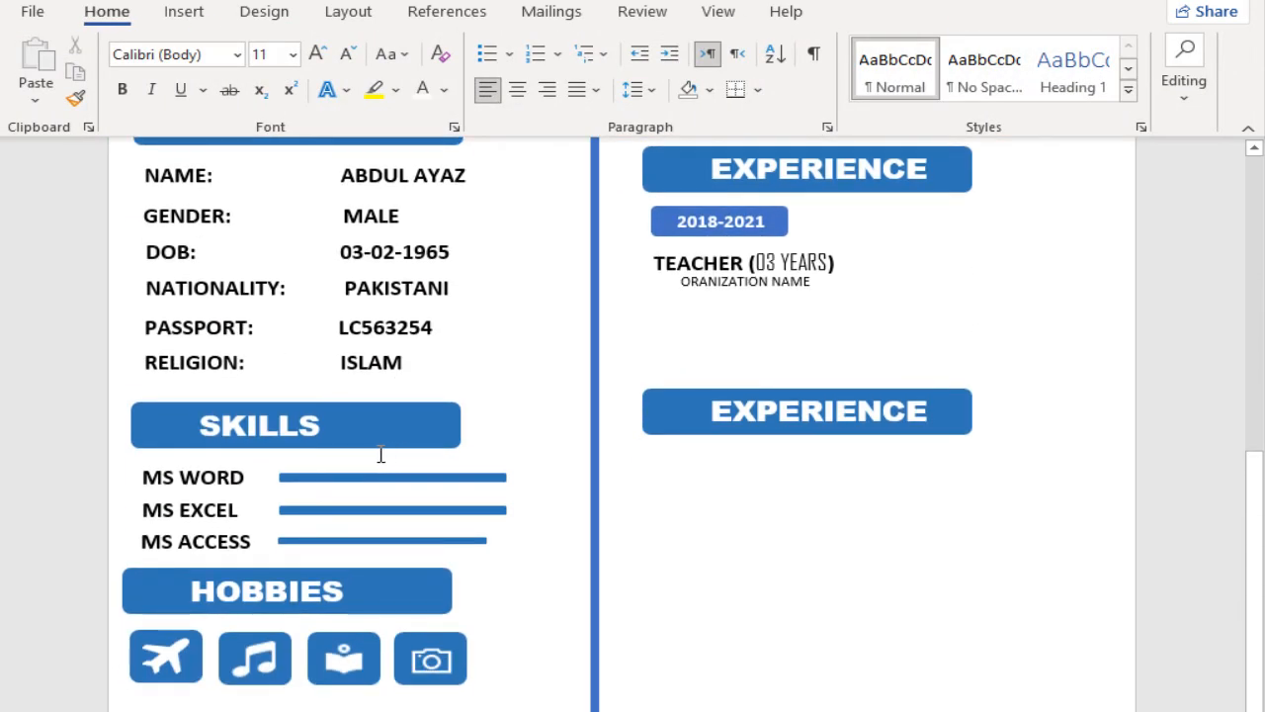
Step: Copy the MS WORD label and its skill bar below the second EXPERIENCE heading, repeating it to make four rows
click(224, 467)
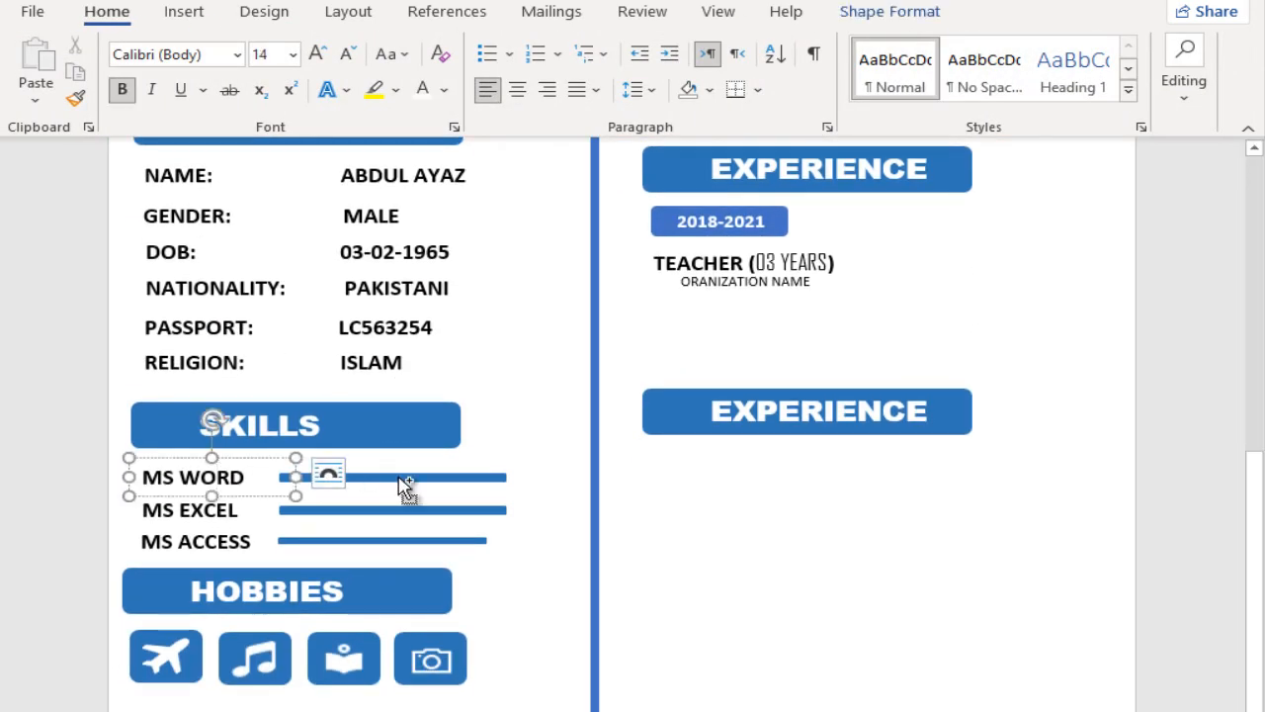
click(336, 476)
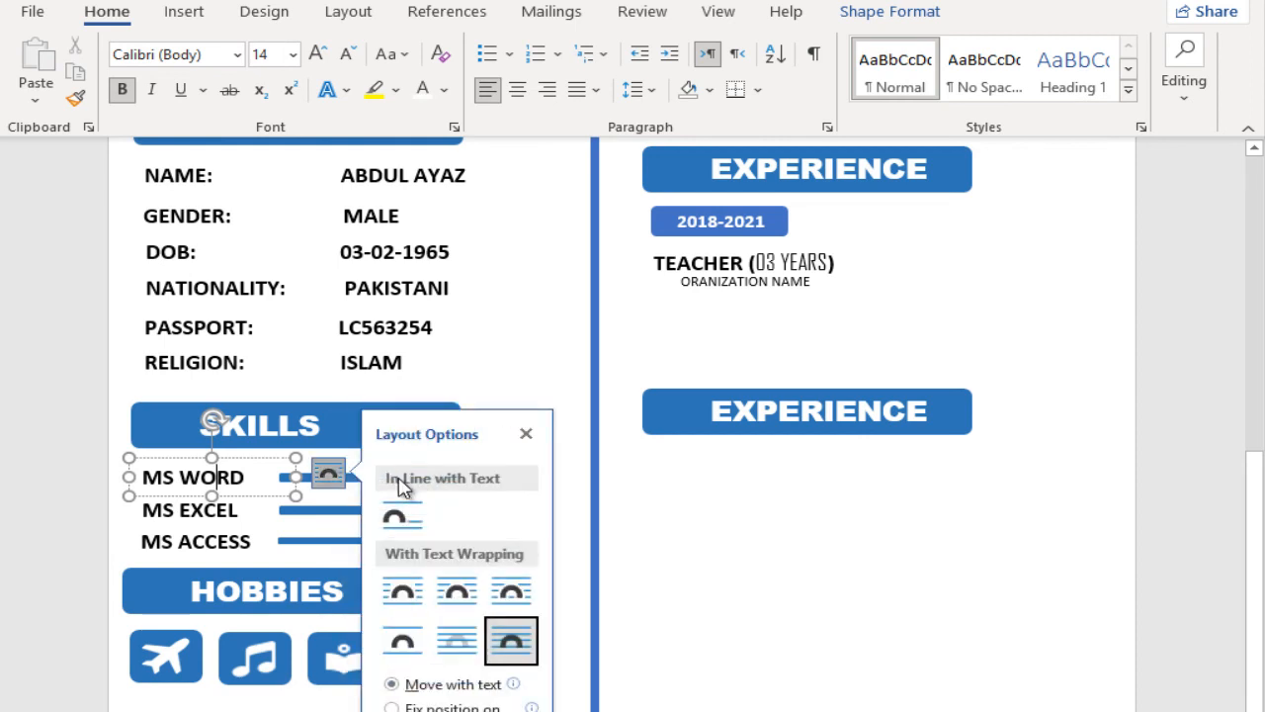
click(271, 478)
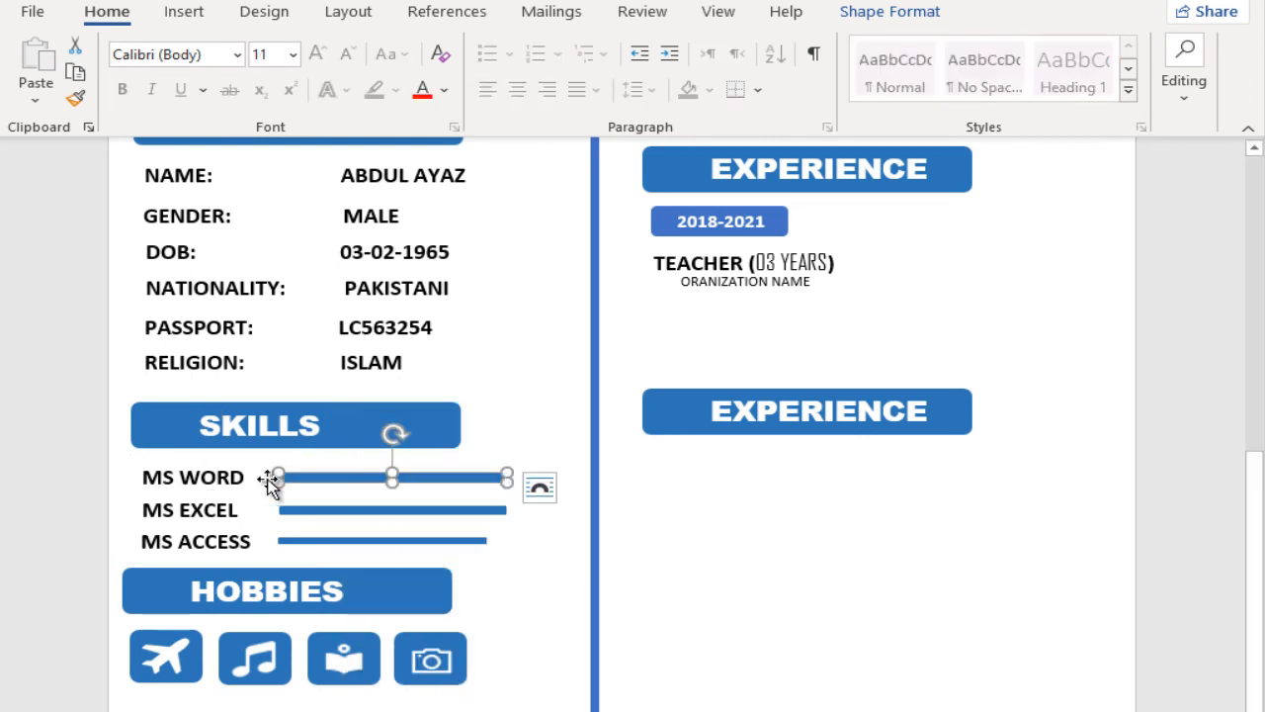
shift+click(193, 464)
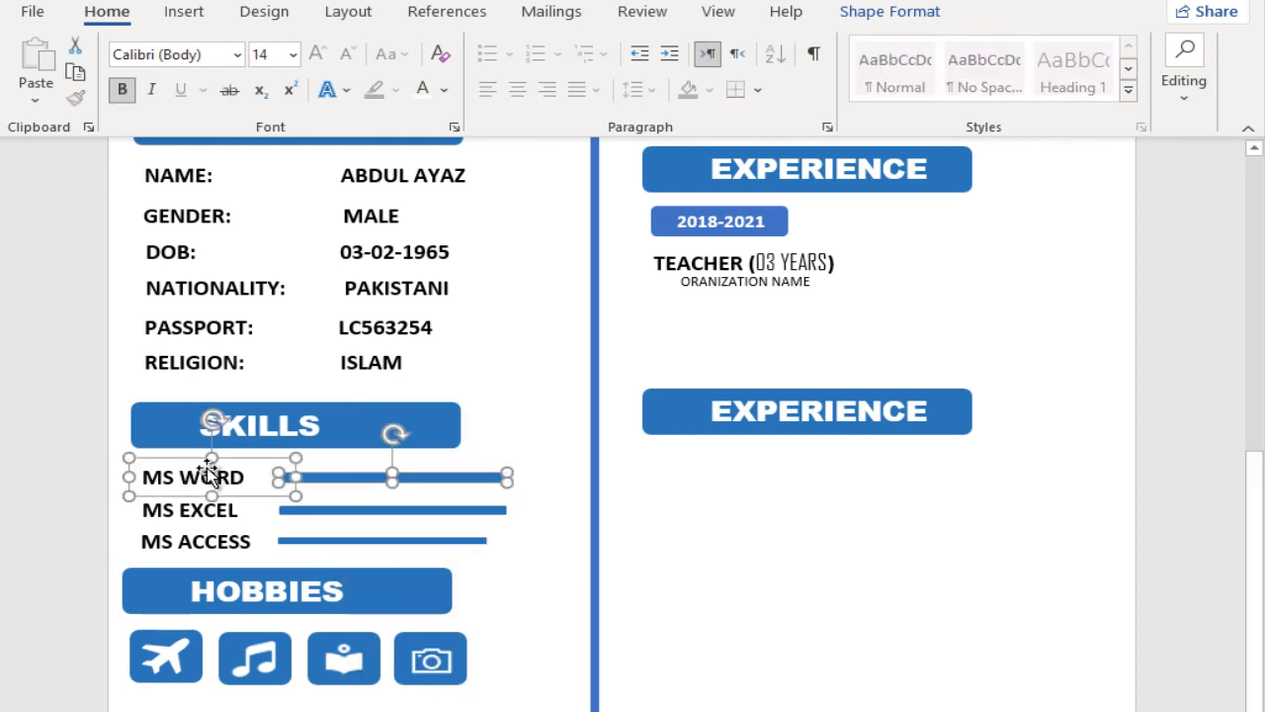
drag(285, 506, 771, 483)
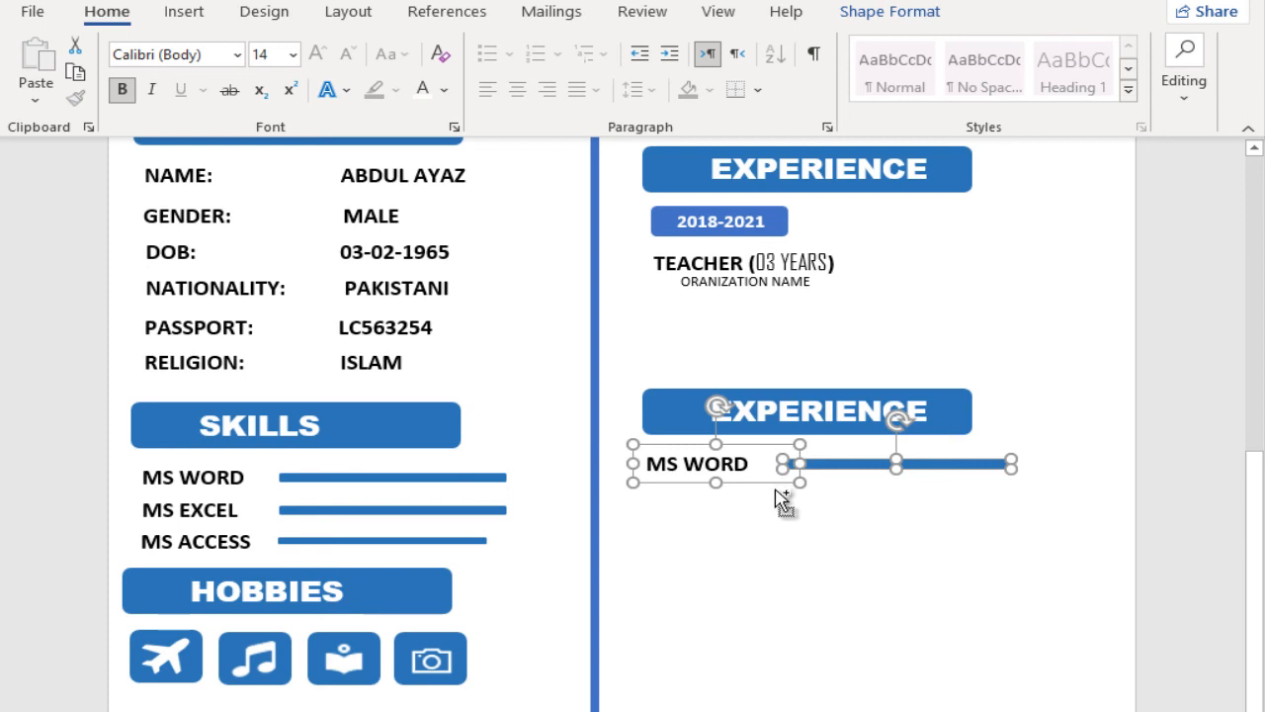
drag(781, 502, 772, 536)
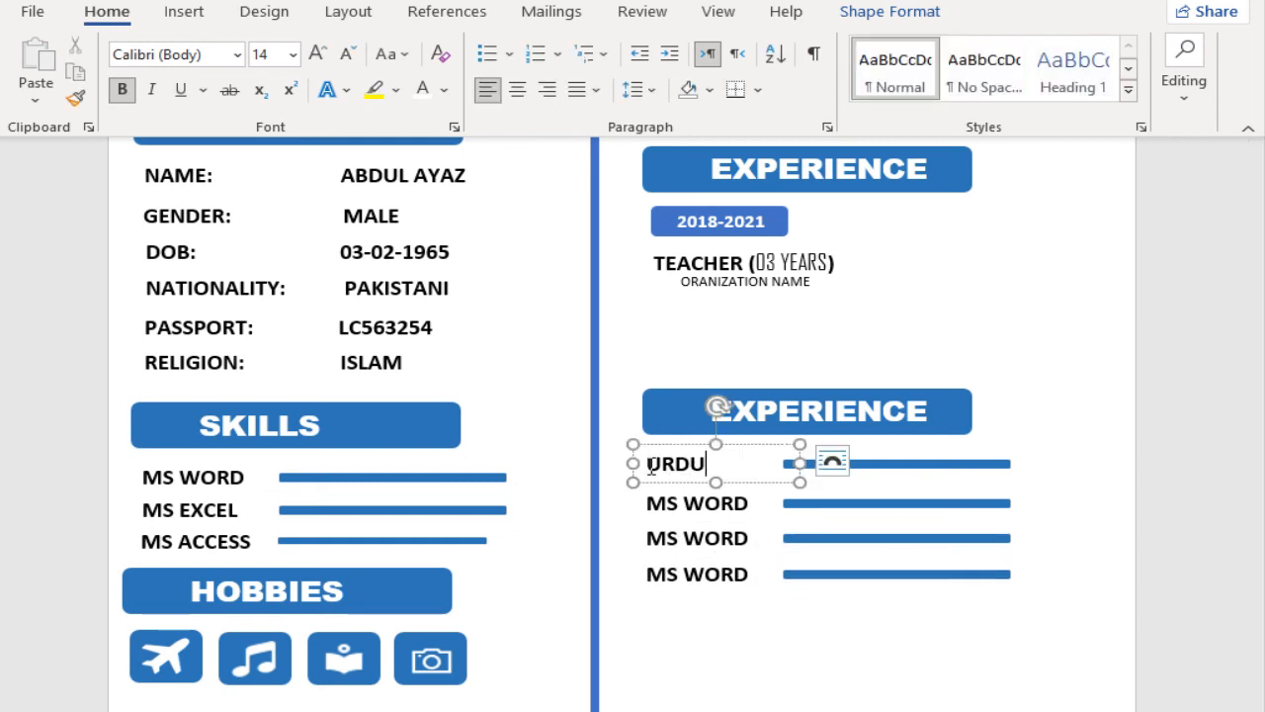
Step: Rewrite the four copied MS WORD labels as URDU, ENGLISH, PASHTO and ARABIC
triple_click(688, 503)
text(ENG)
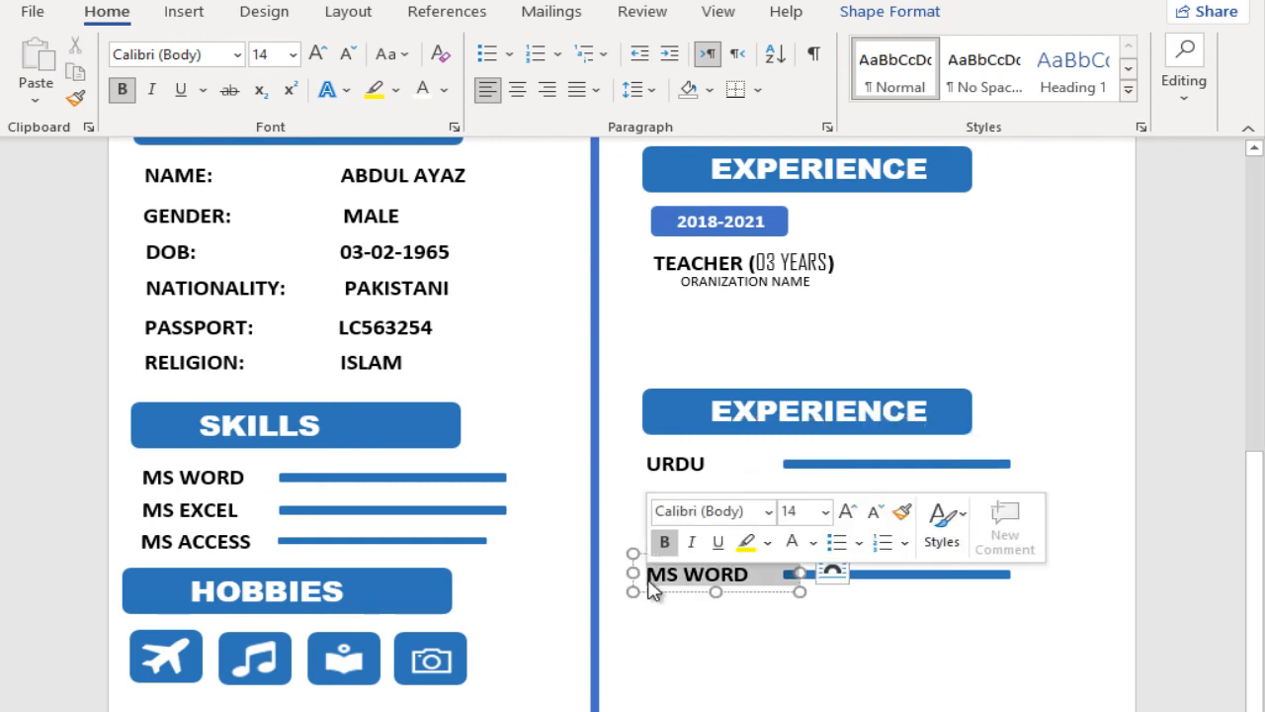
text(ARABIC)
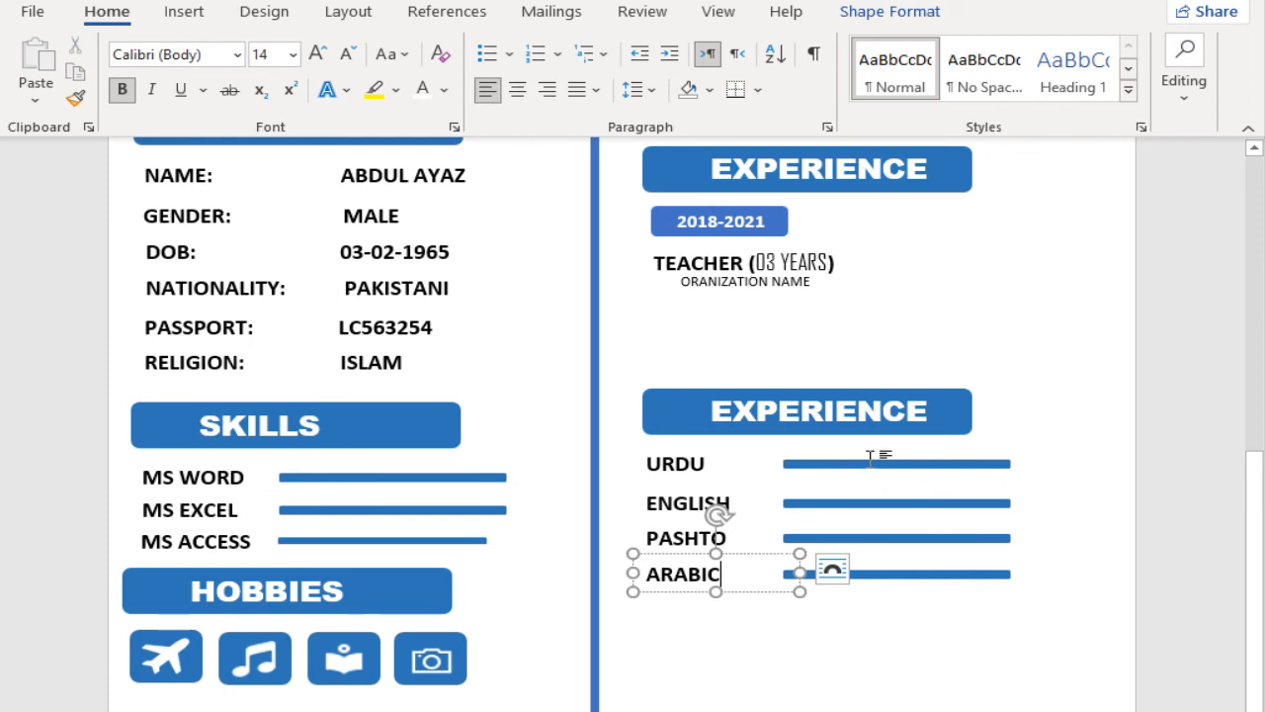
Step: Shorten the ENGLISH bar slightly and the ARABIC bar a little more from their right ends
click(848, 505)
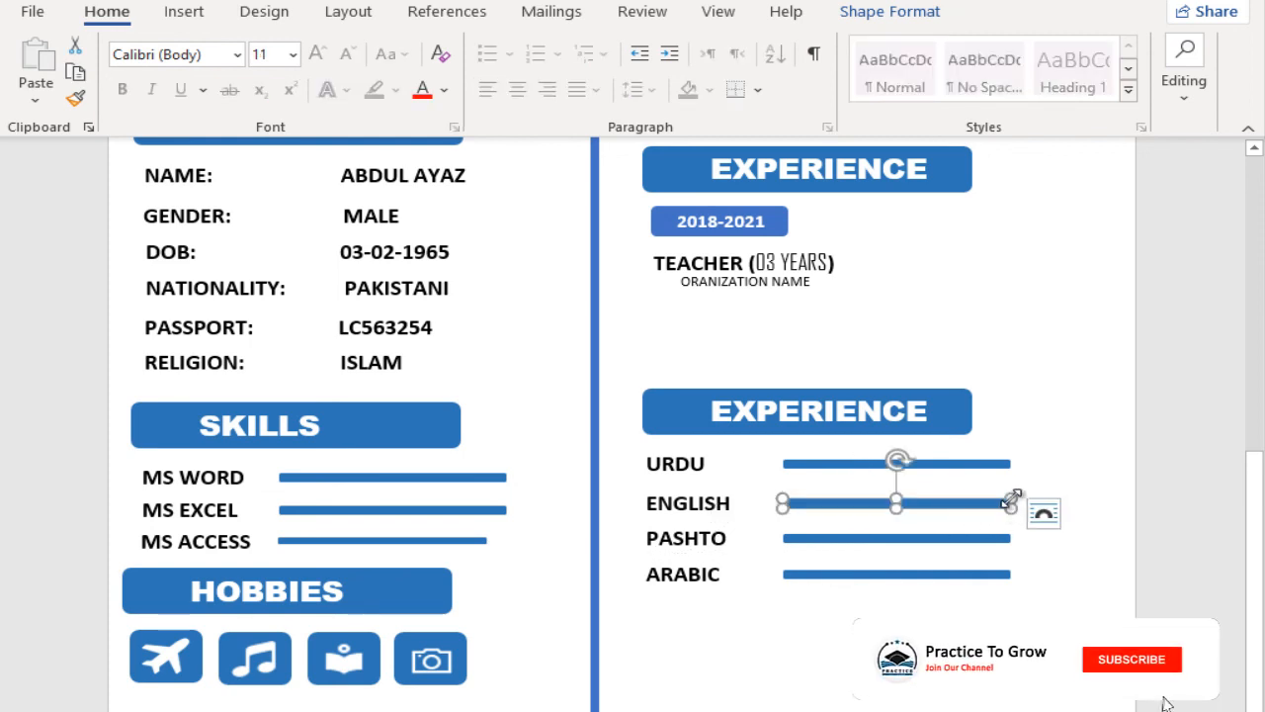
drag(1009, 504, 996, 504)
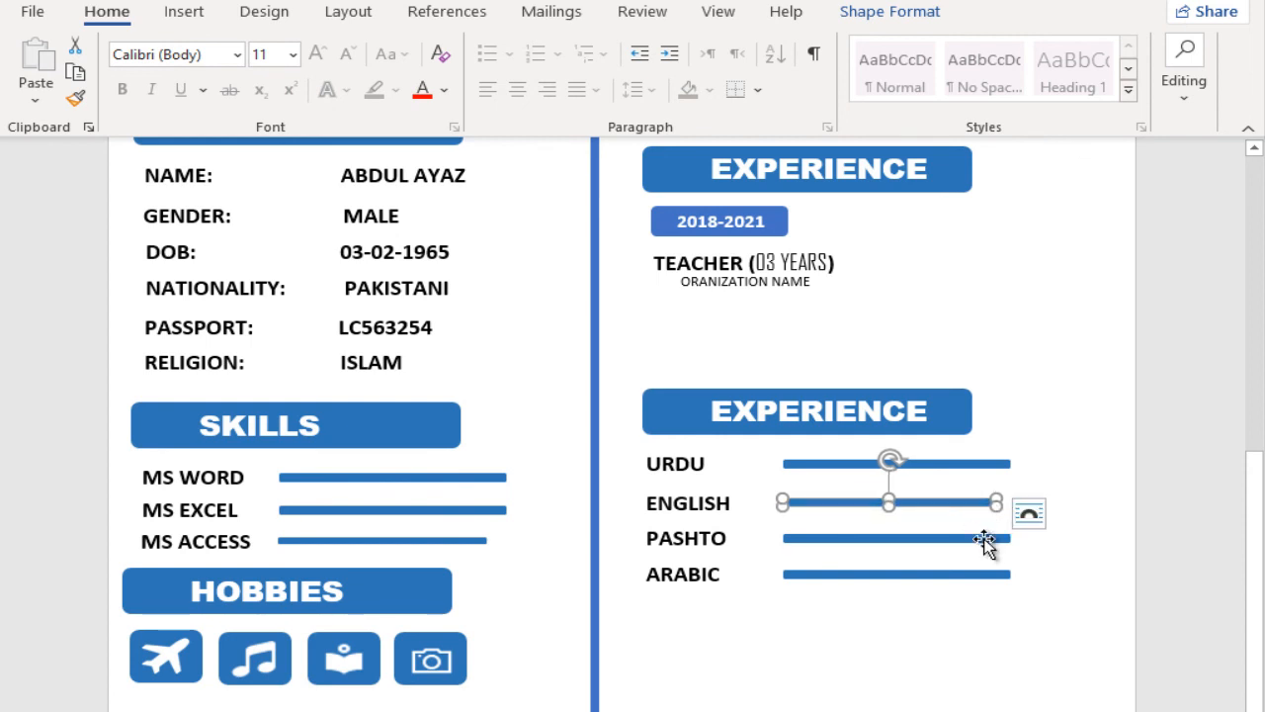
click(1008, 573)
drag(1008, 573, 976, 577)
Step: Fill the white circle in the wave header with the PASSPORT SIZE PIC image from the Backgrounds+pics folder
ctrl+scroll(729, 452, down, 5)
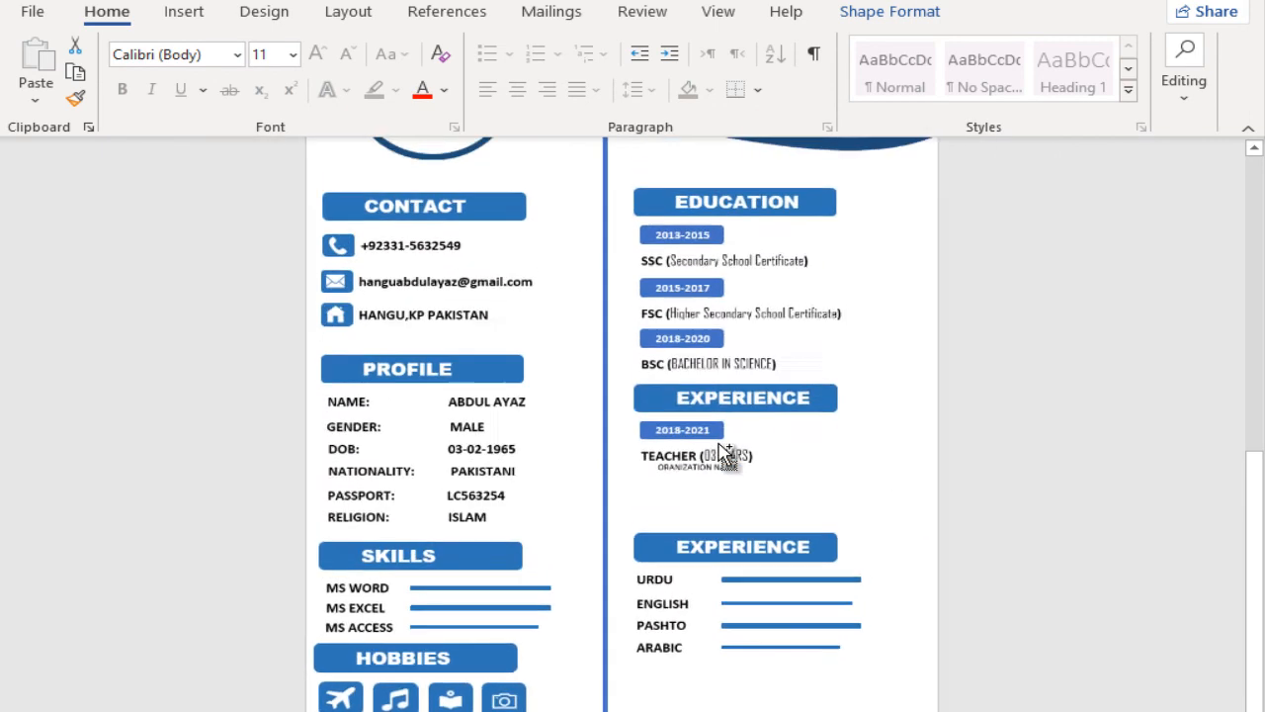
click(880, 431)
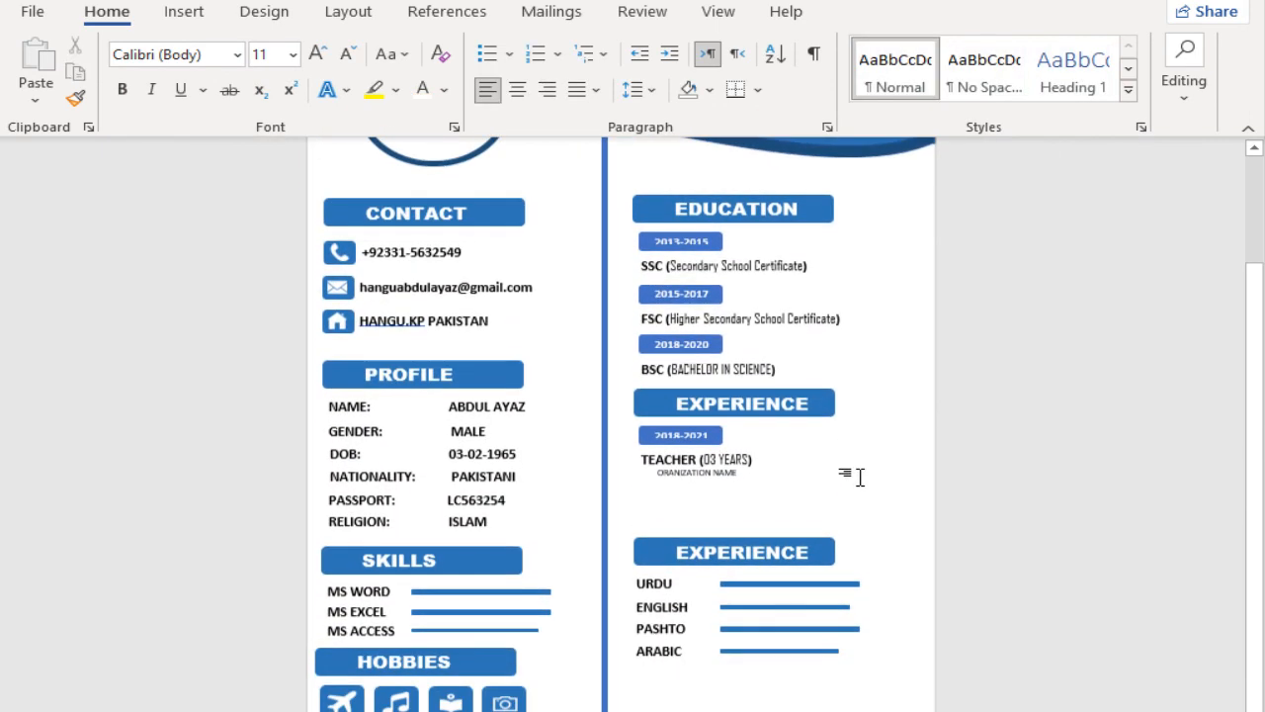
click(435, 151)
click(889, 11)
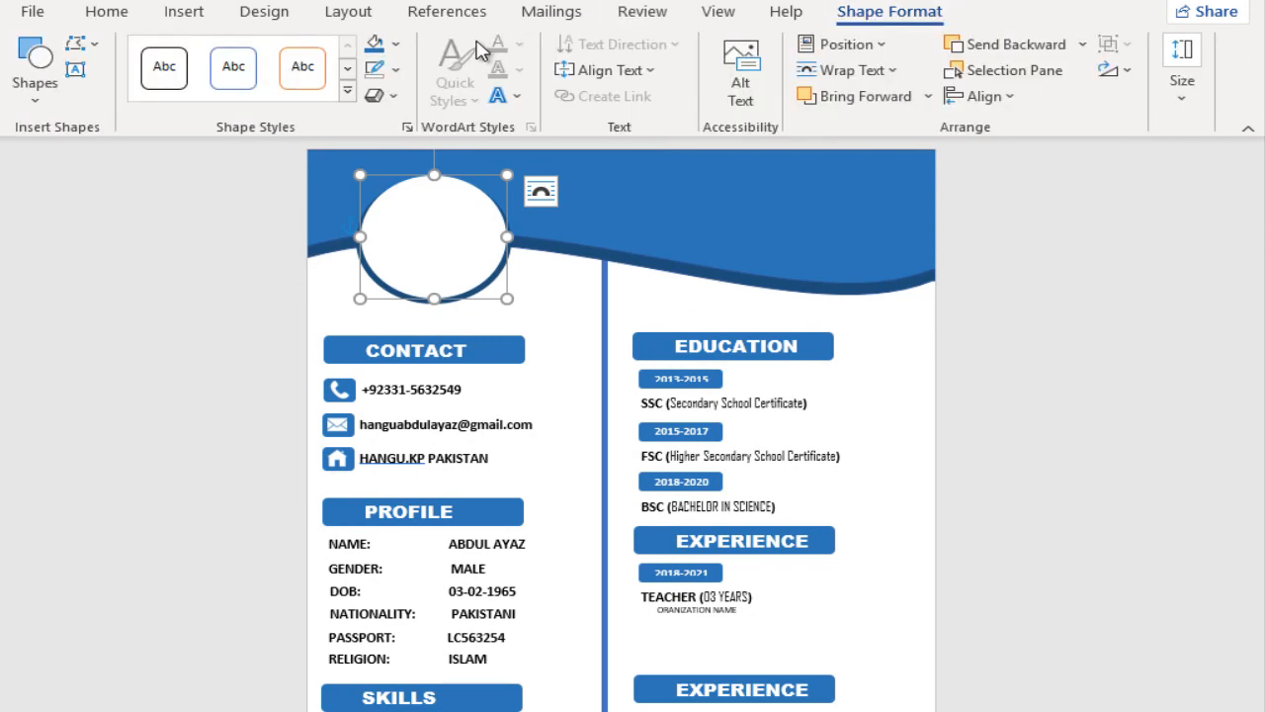
click(394, 43)
click(428, 359)
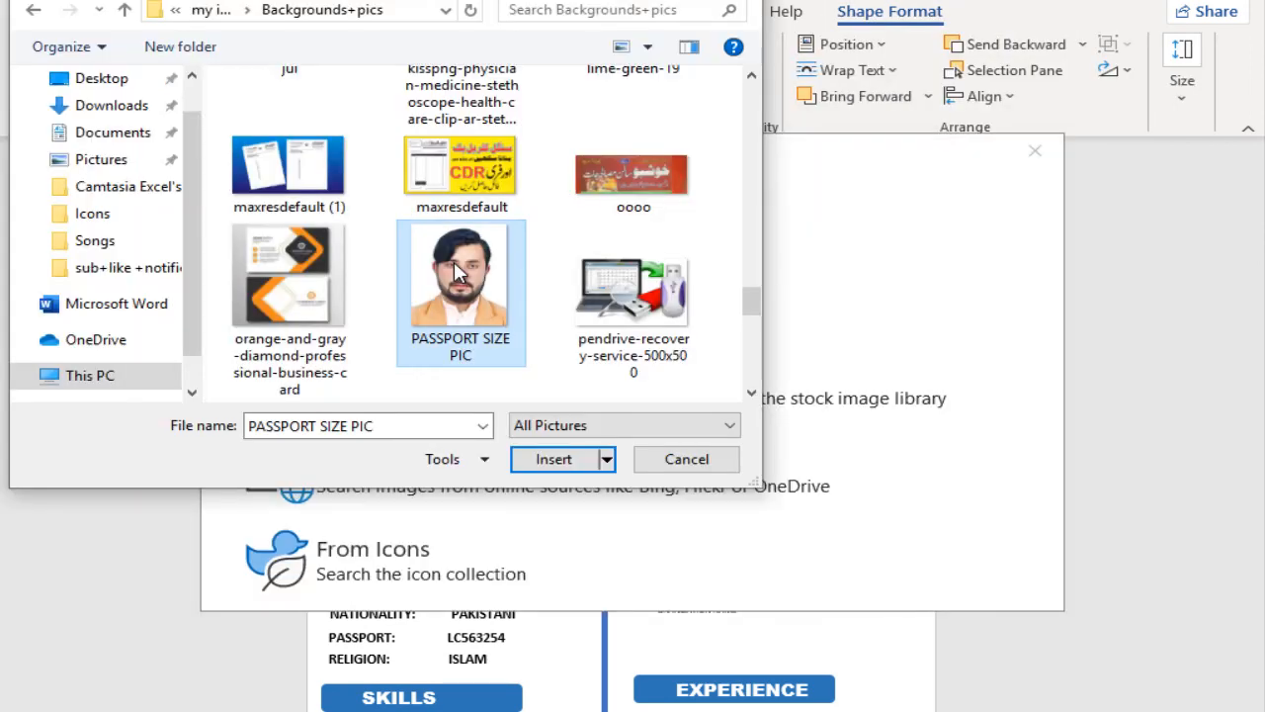
double_click(454, 261)
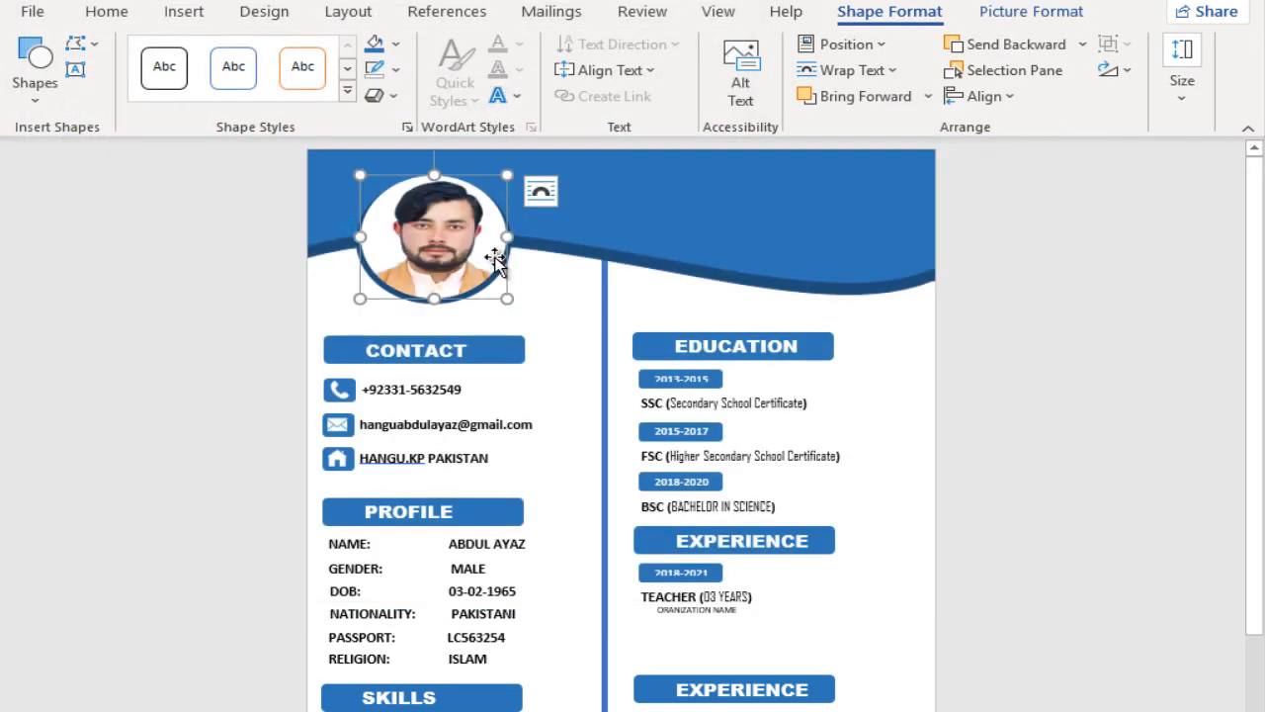
Step: Draw a wide text box in the blue header beside the photo and remove its fill and outline
click(75, 69)
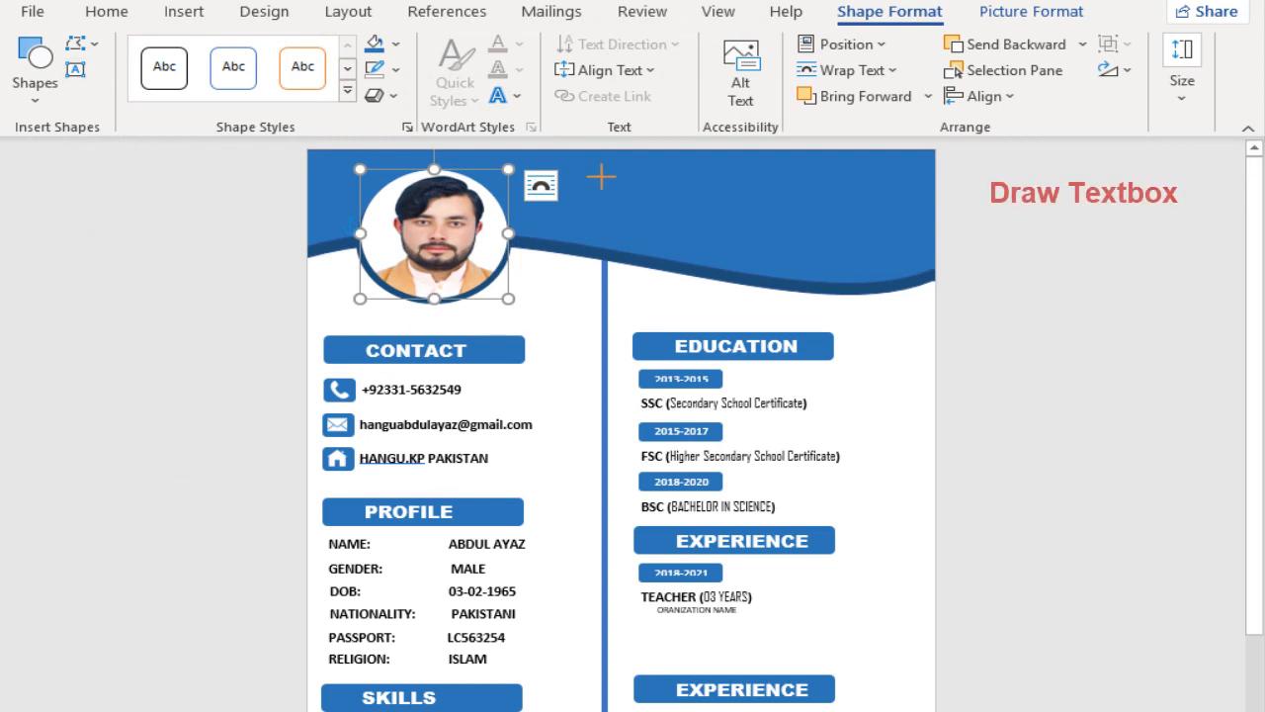
drag(583, 161, 914, 231)
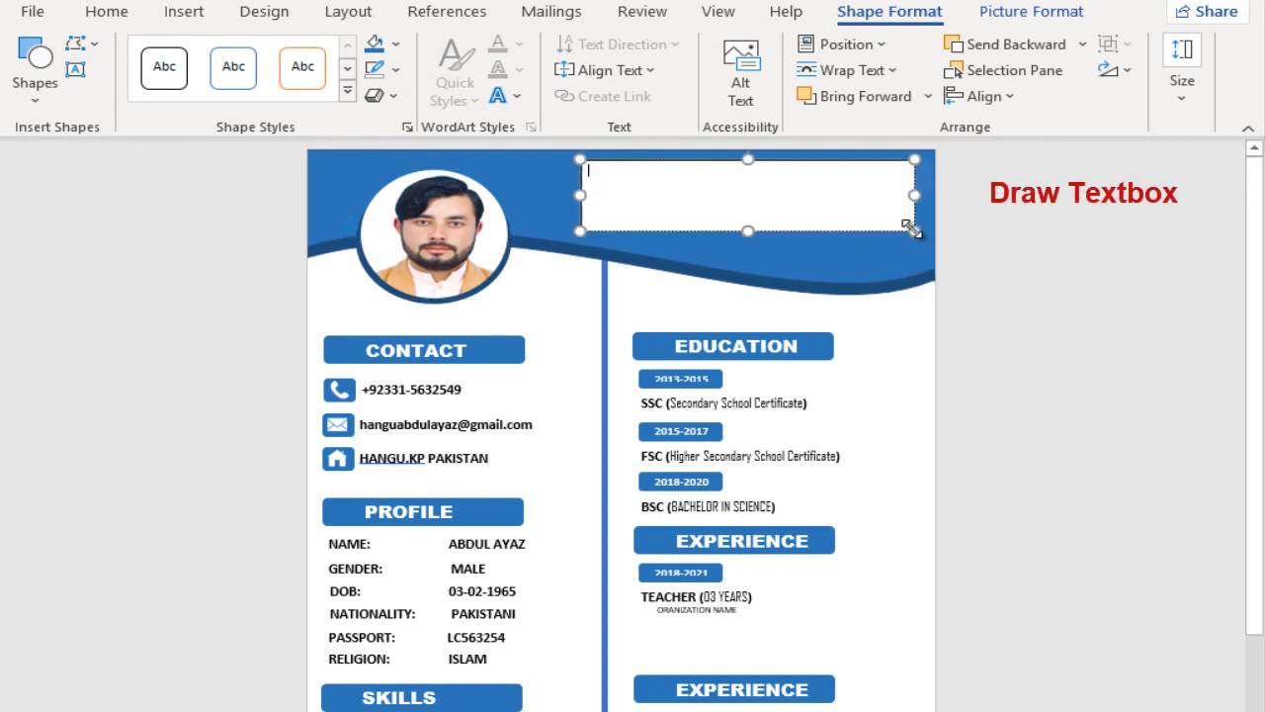
click(396, 44)
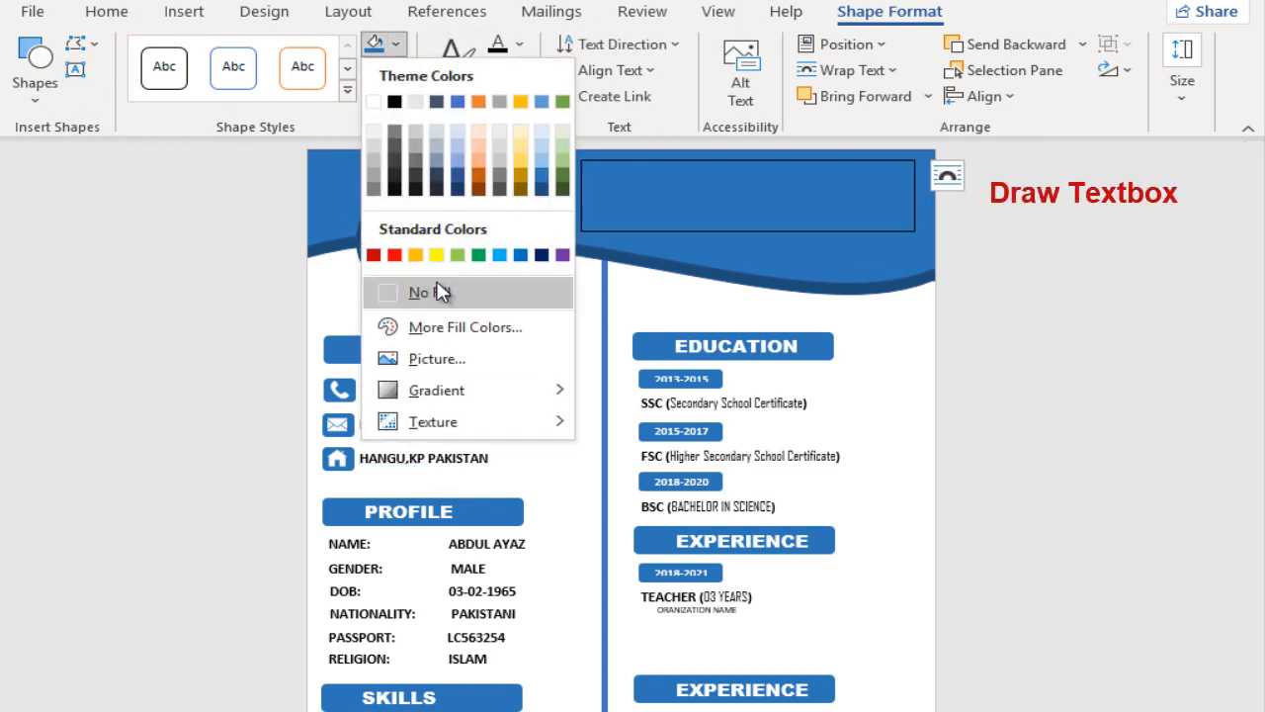
click(438, 288)
click(396, 69)
click(388, 321)
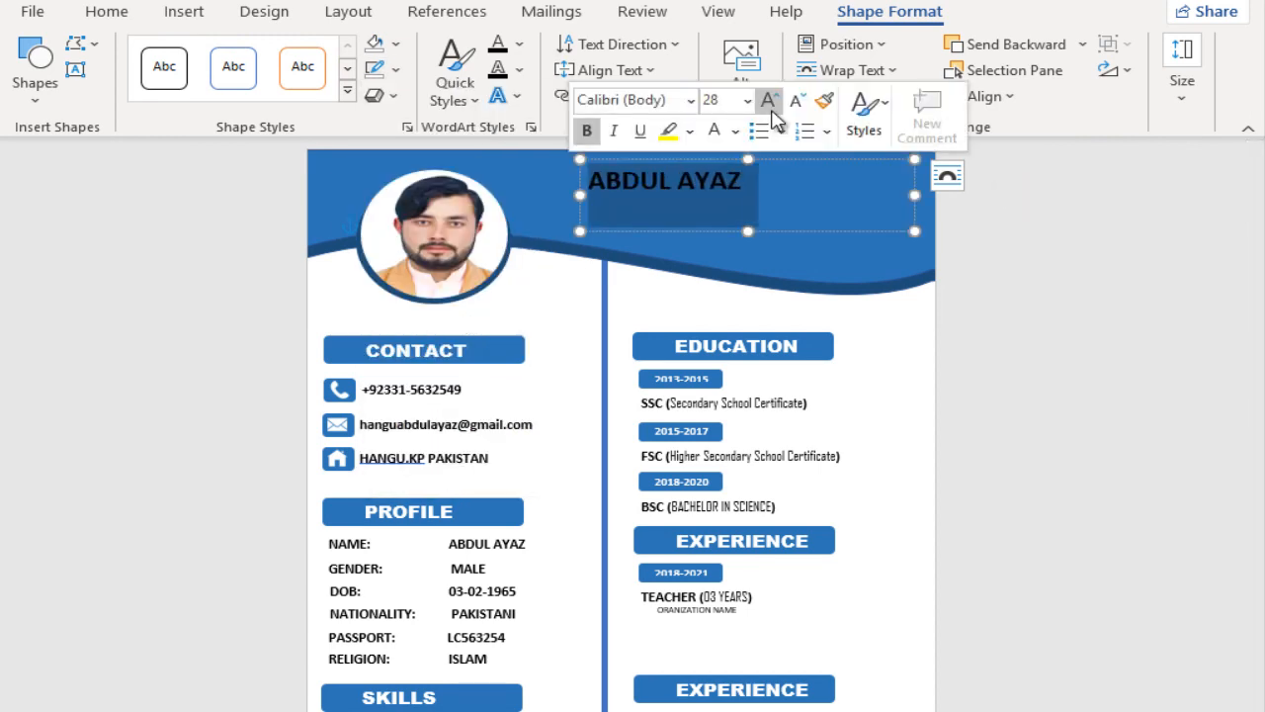
Step: Enter the person's full name in the header text box and format it in bold white Arial Black, size 36
click(771, 109)
click(772, 108)
click(772, 108)
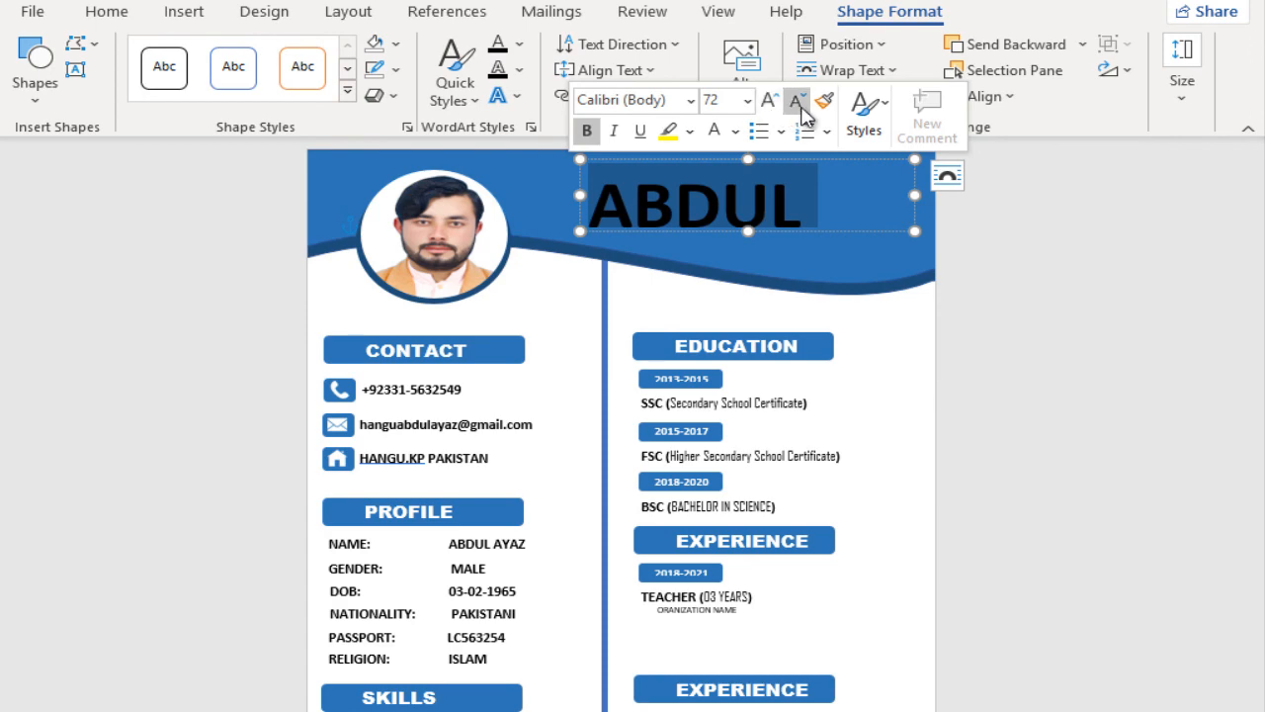
click(802, 108)
click(691, 100)
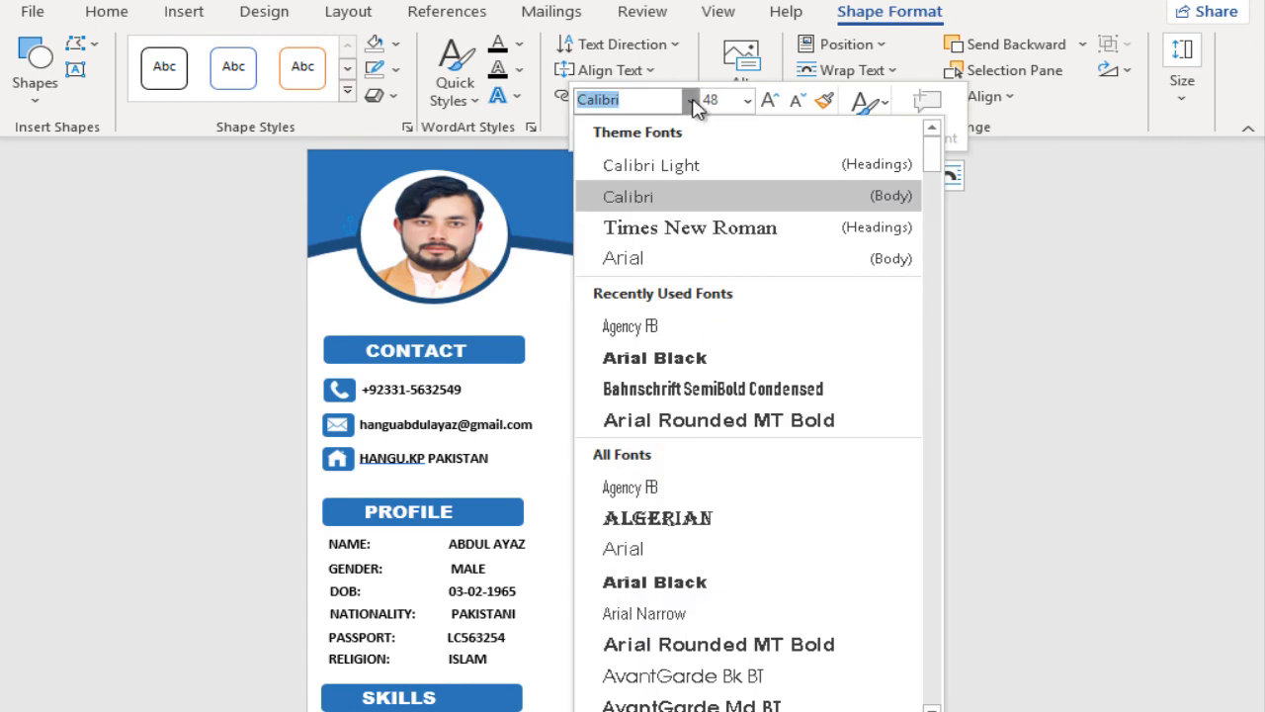
click(654, 358)
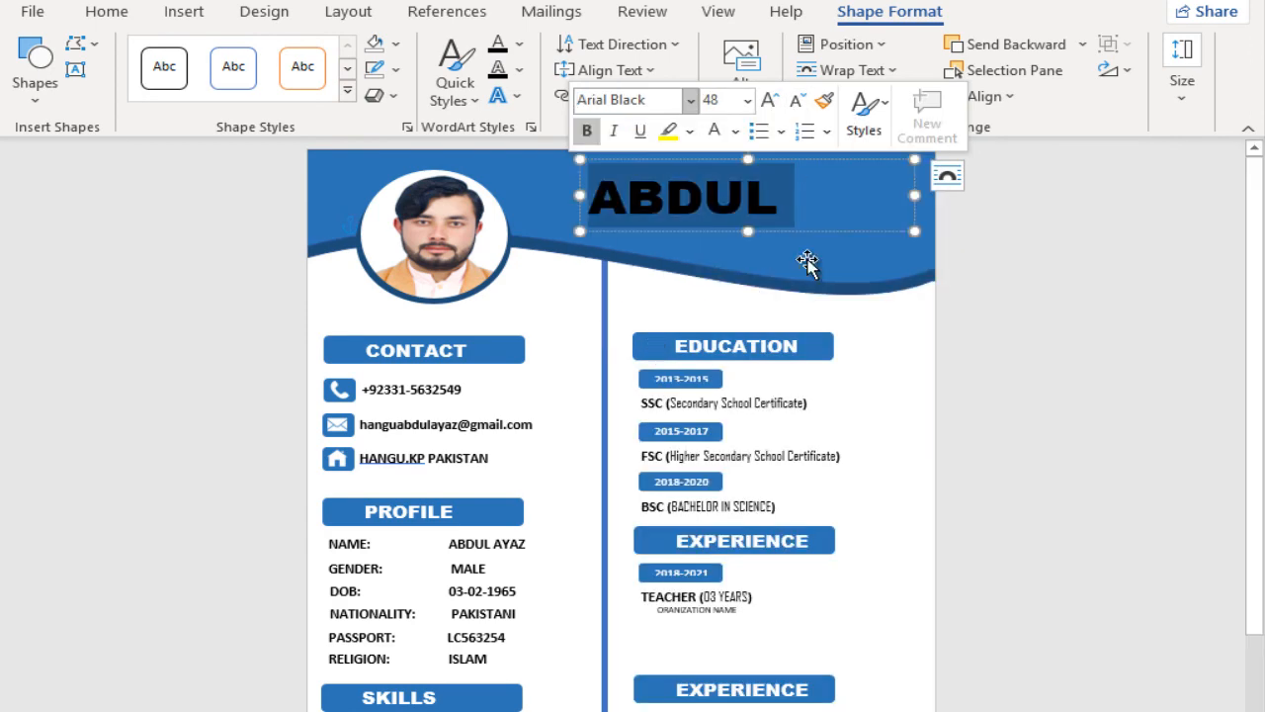
click(796, 100)
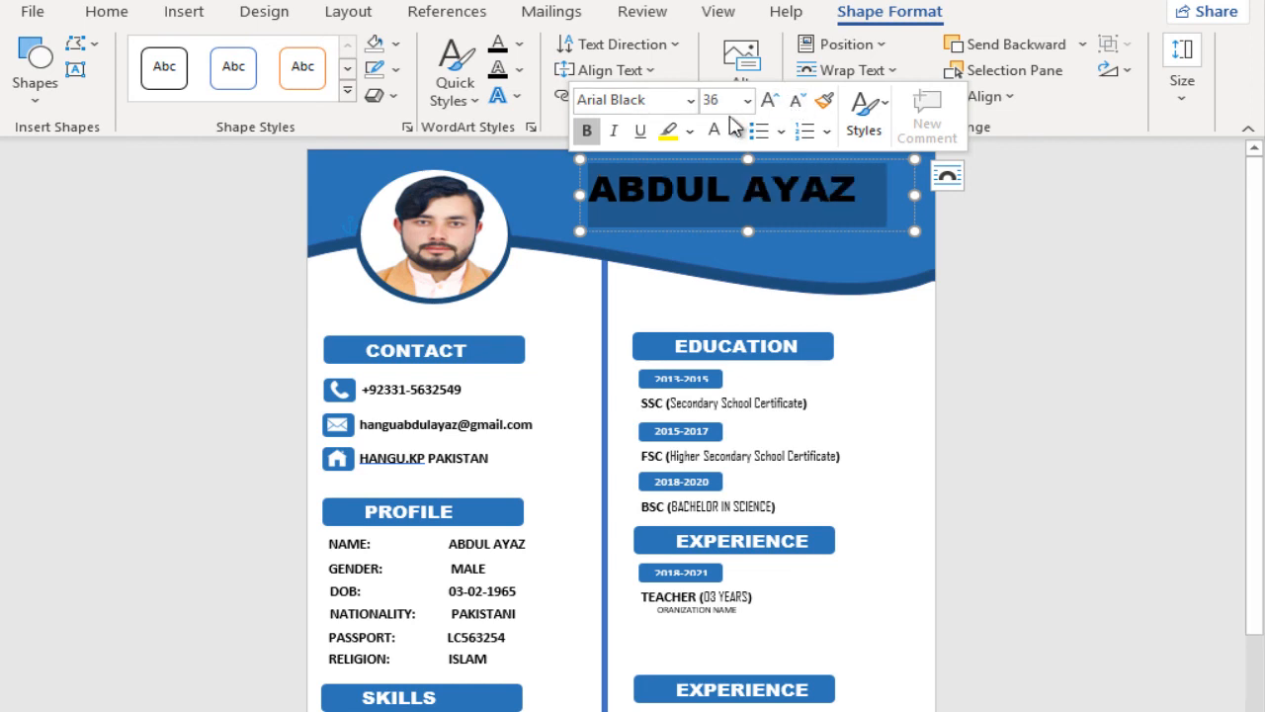
click(710, 135)
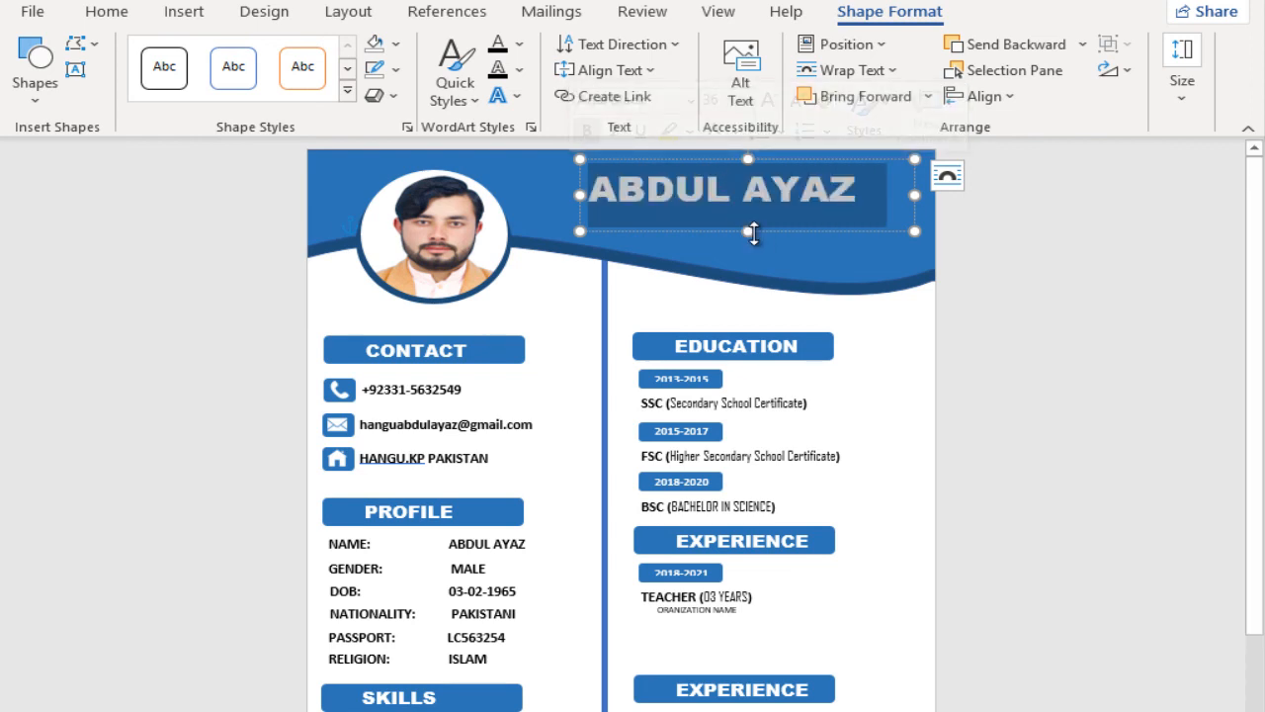
Step: Add the subtitle MASTER IN SCIENCE in 16 pt Agency FB and center it below the name in the header
mouse_move(753, 234)
mouse_down()
mouse_move(765, 155)
mouse_move(753, 161)
mouse_move(772, 180)
mouse_move(740, 237)
mouse_up()
click(859, 230)
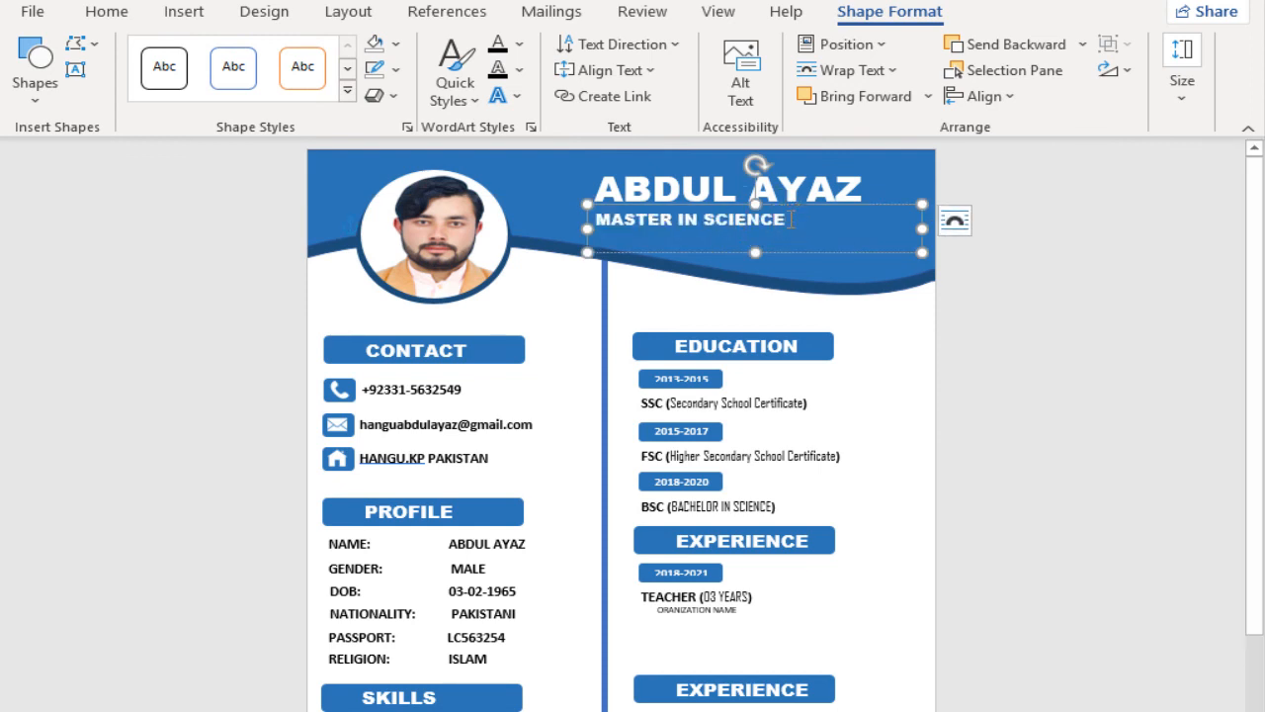
drag(792, 219, 592, 219)
click(711, 148)
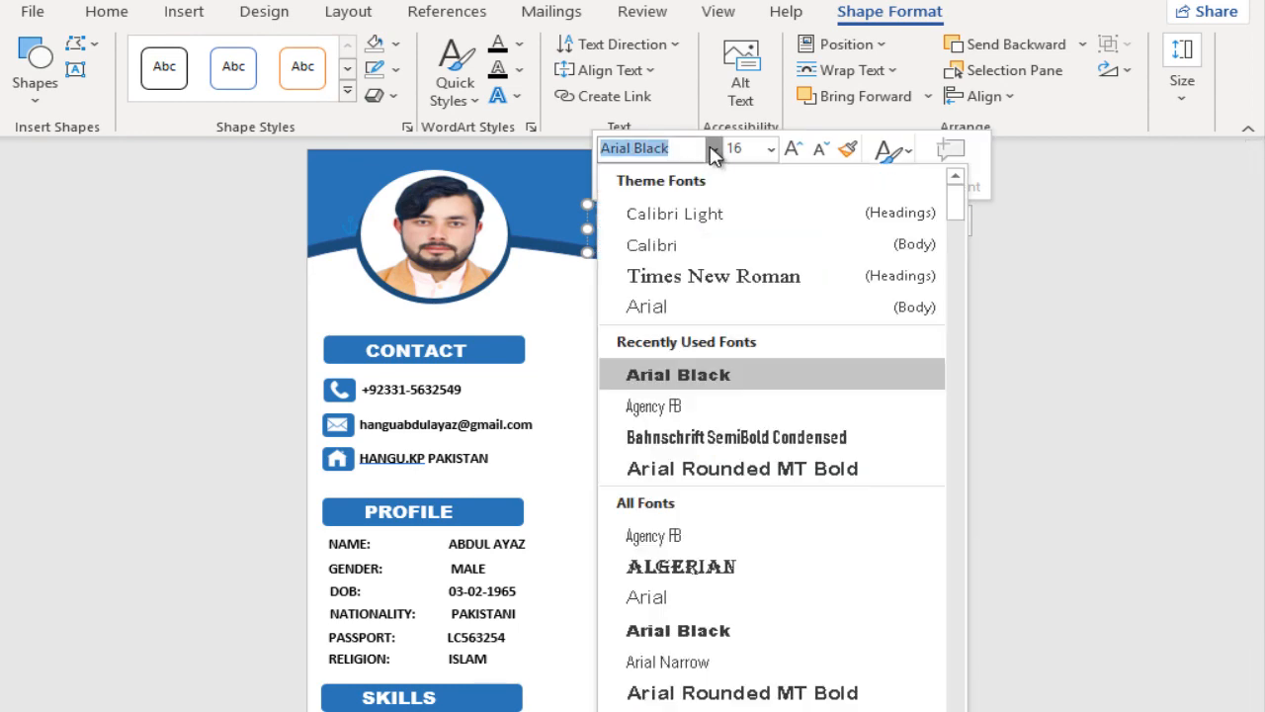
click(671, 405)
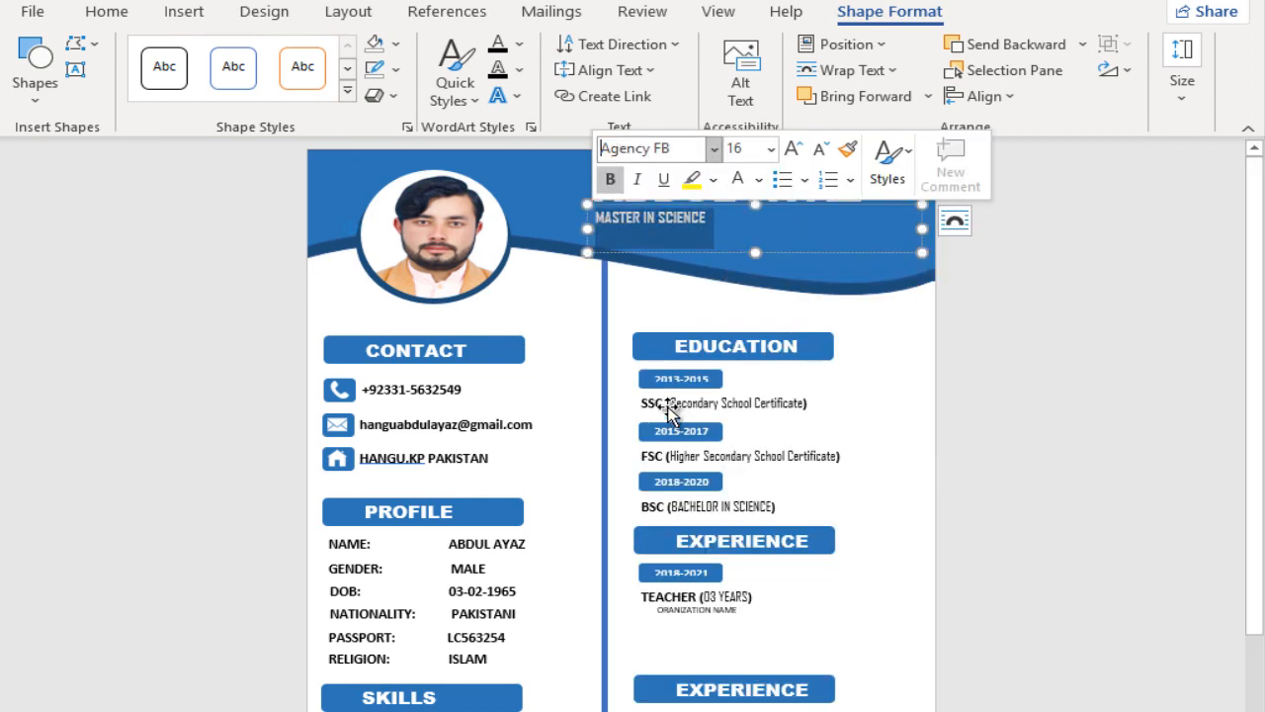
drag(689, 204, 766, 202)
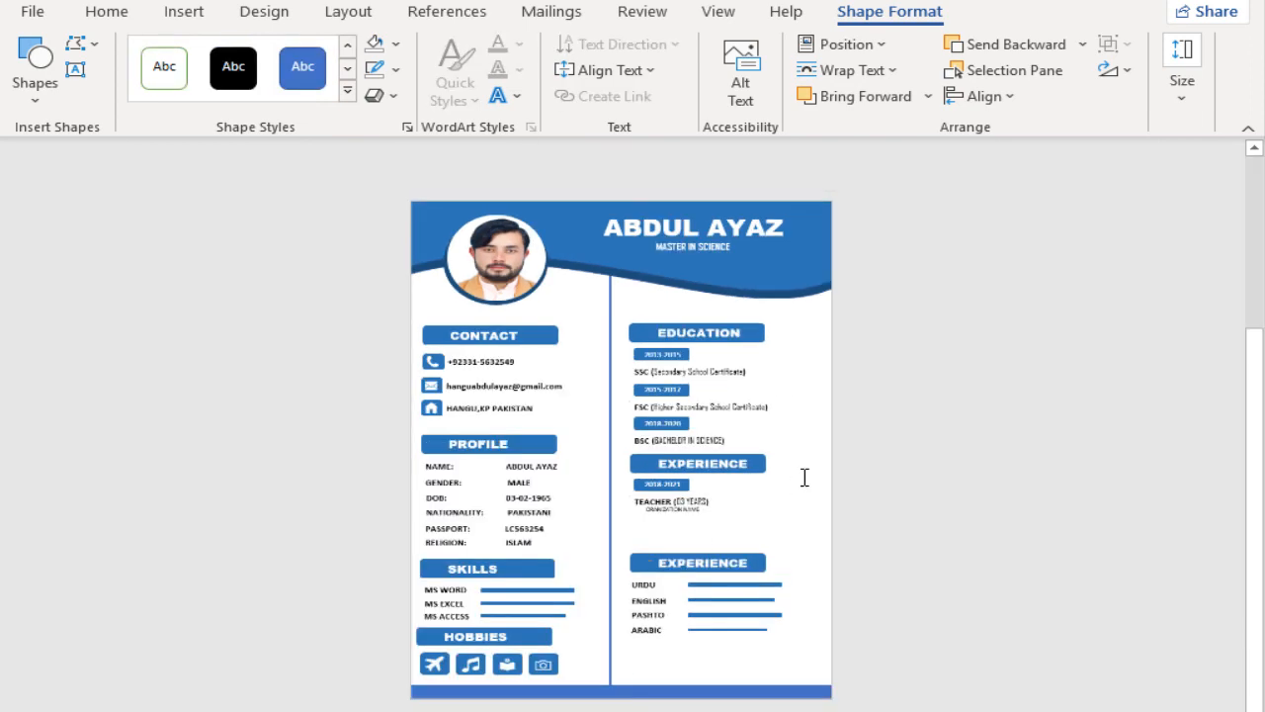
Step: Recolor the footer bar at the bottom of the page with the darker theme blue that matches the header
click(804, 476)
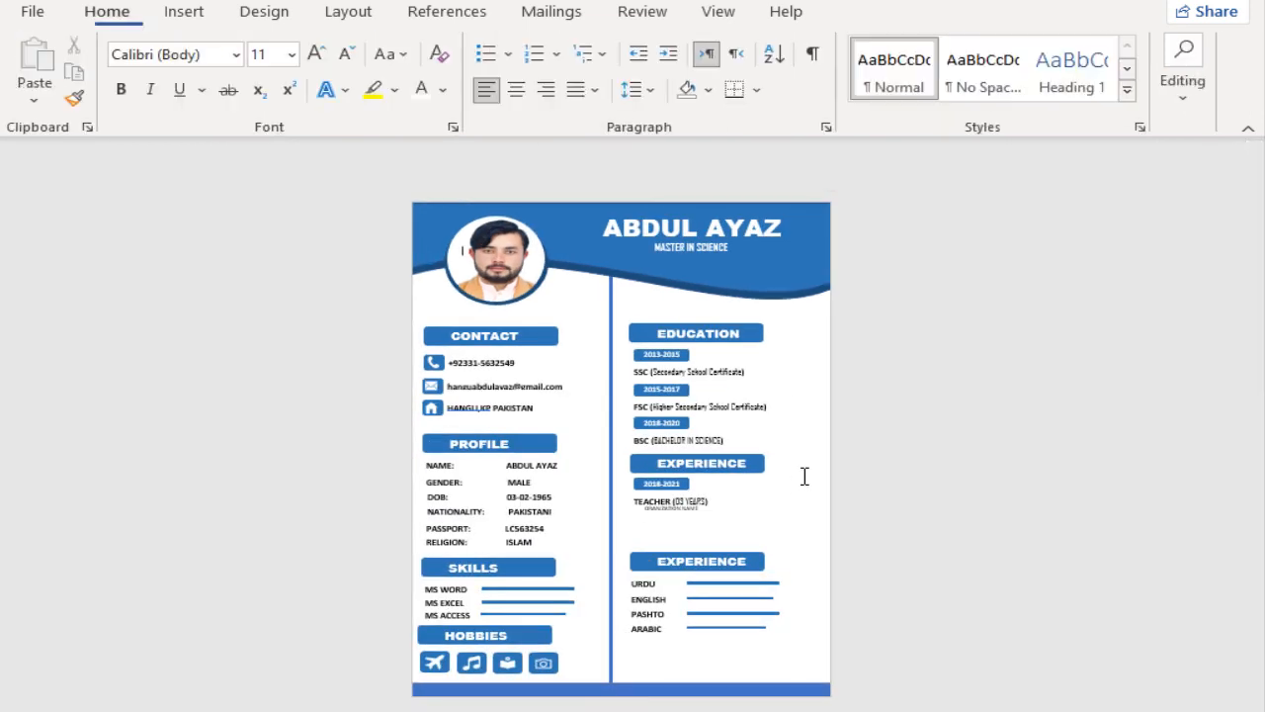
click(706, 689)
click(397, 45)
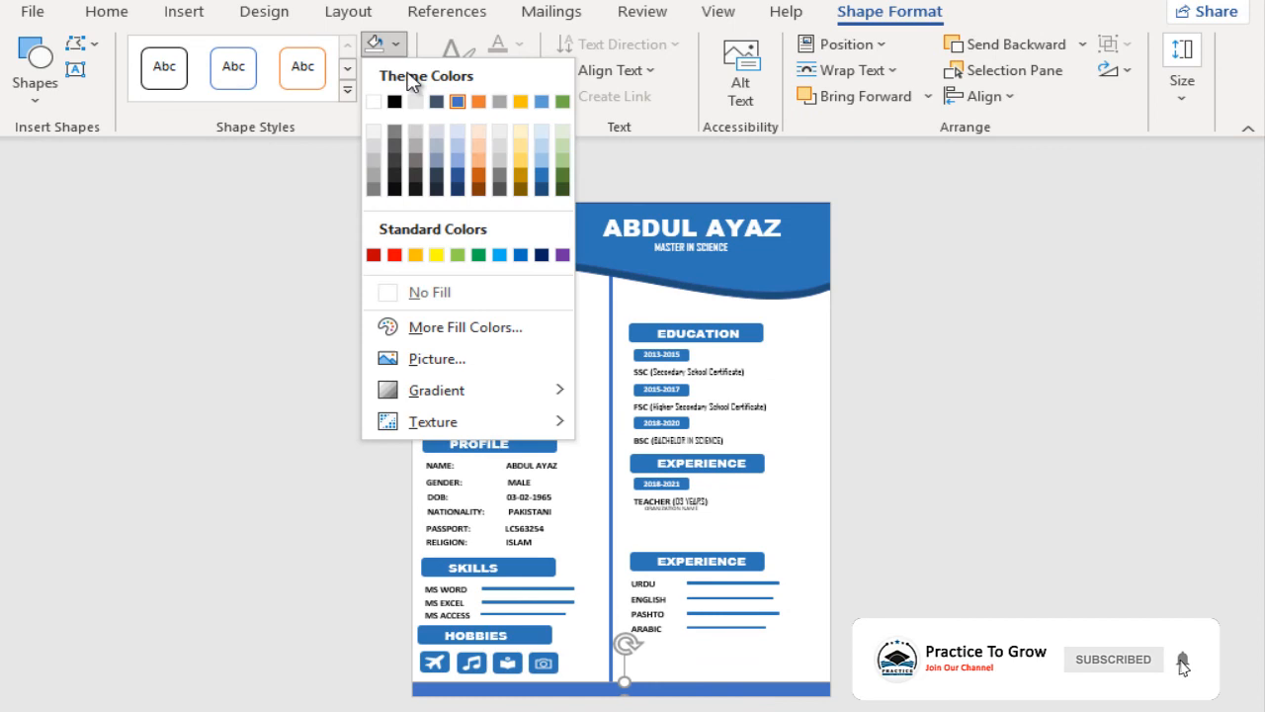
click(542, 177)
click(796, 496)
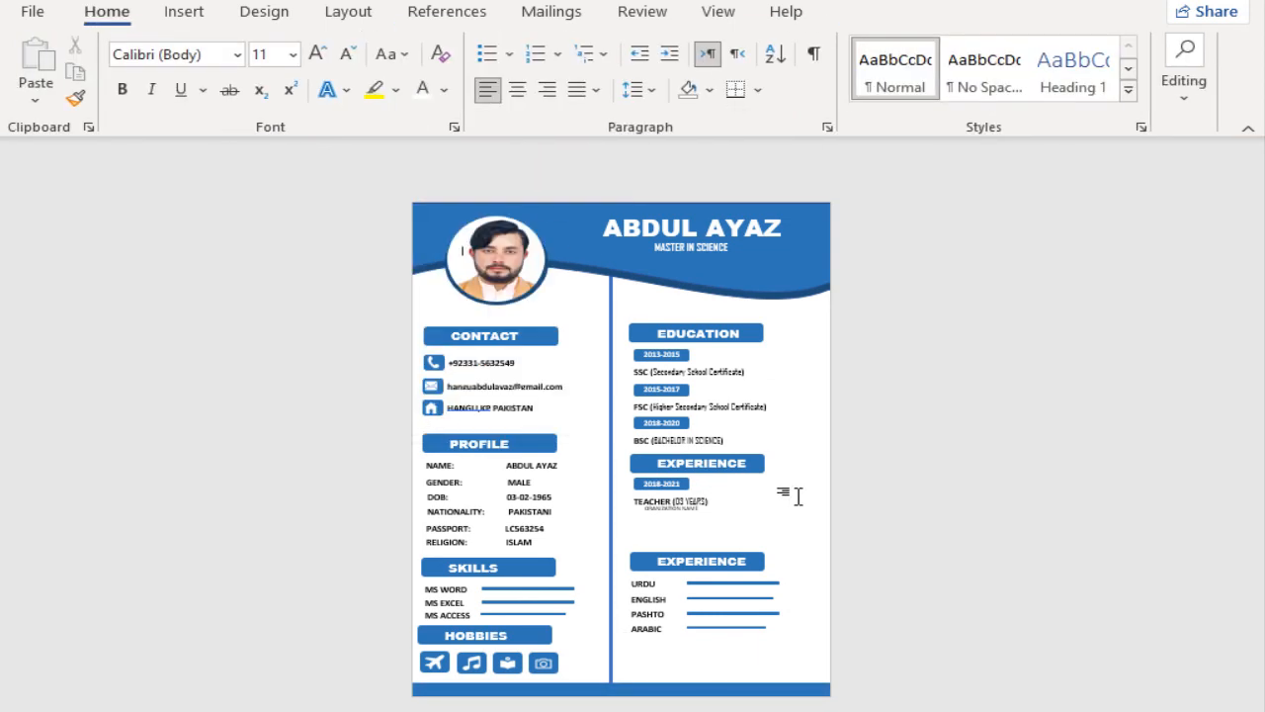